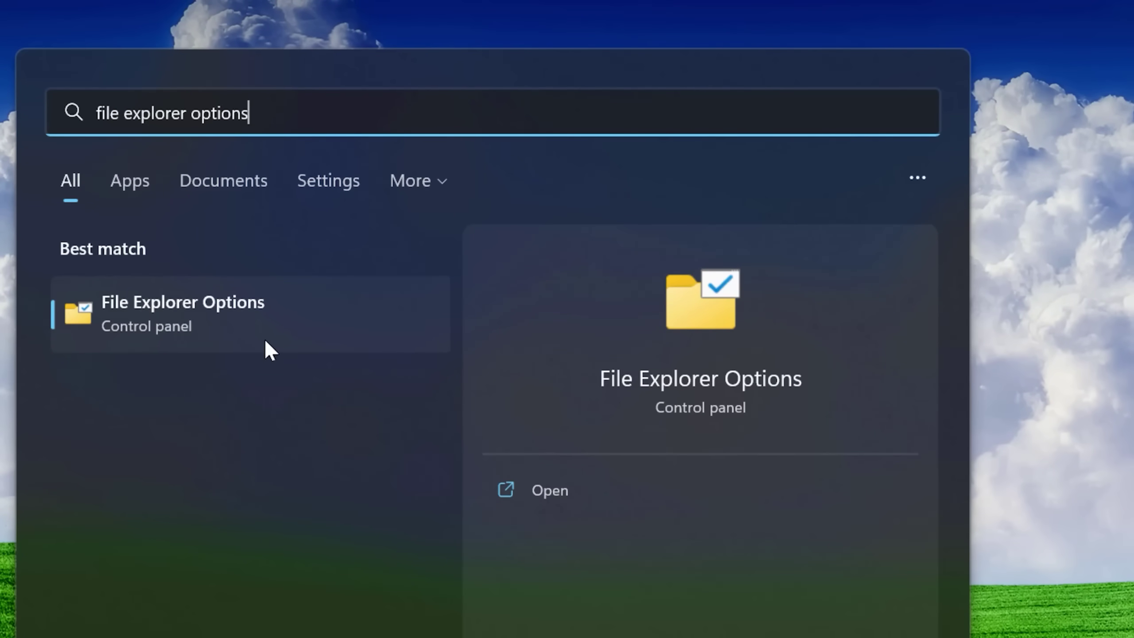
In File Explorer Options' View tab, uncheck 'Hide extensions for known file types'
click(224, 336)
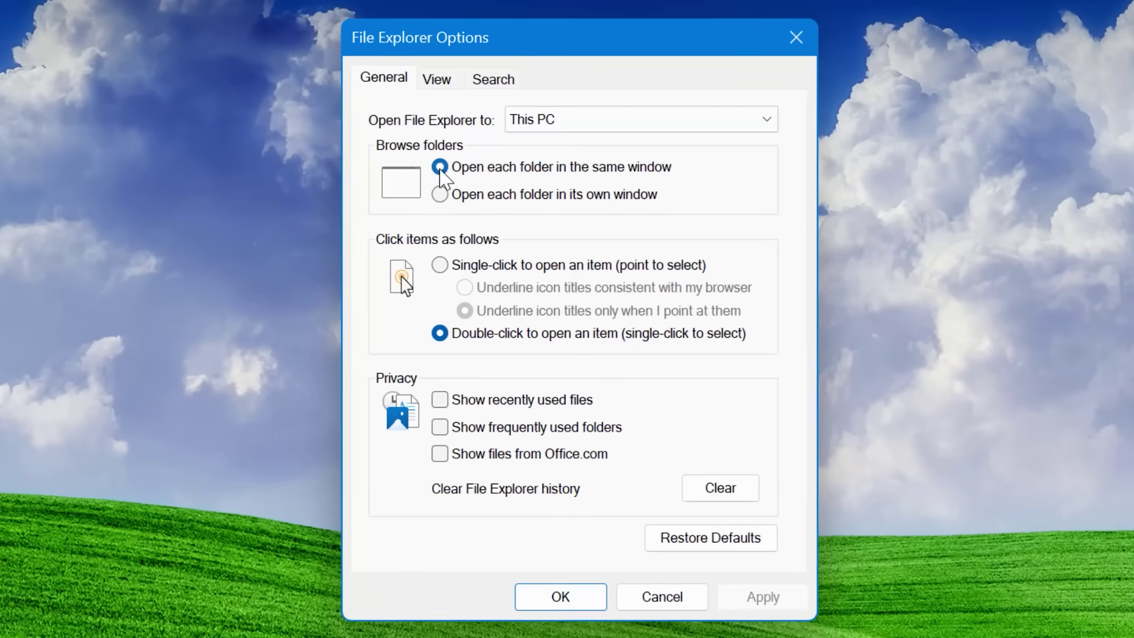
click(367, 125)
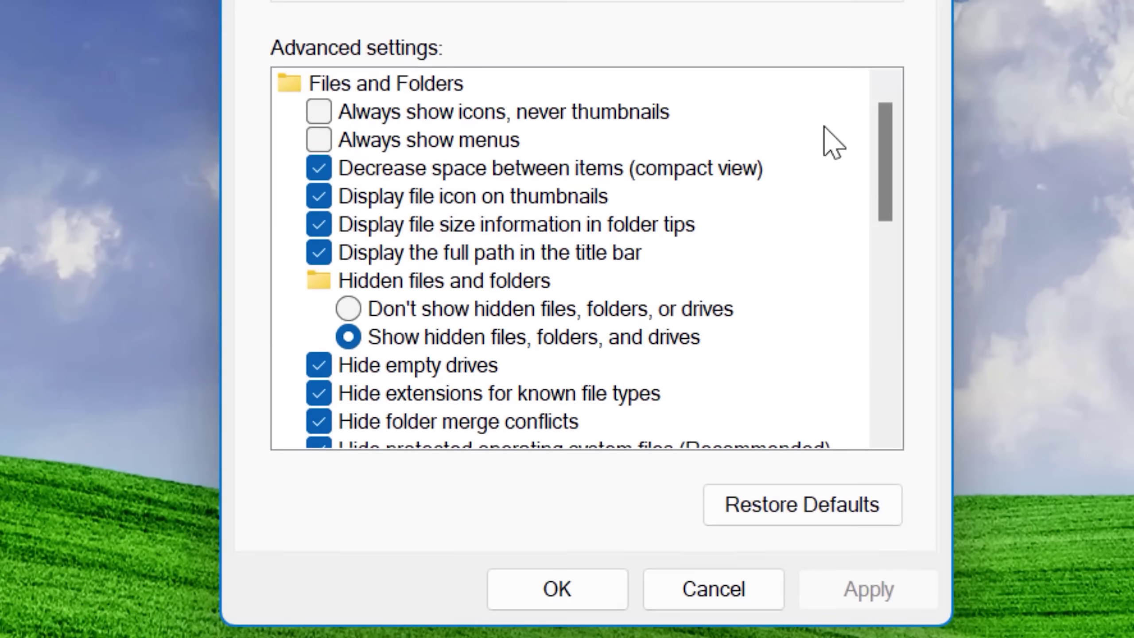
drag(883, 456, 885, 500)
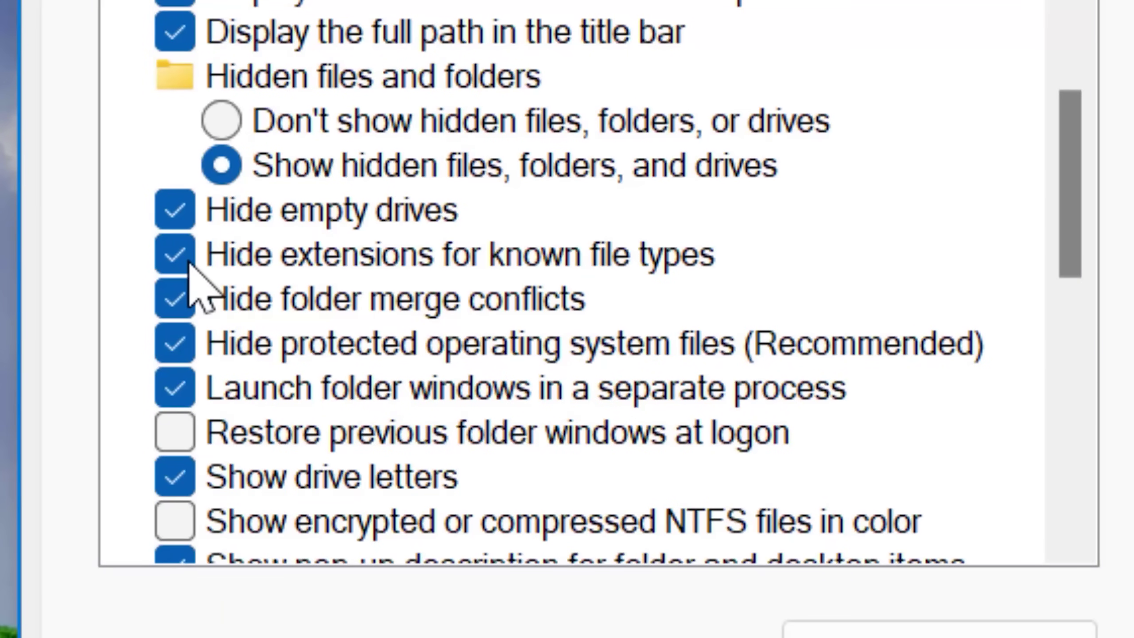
click(189, 264)
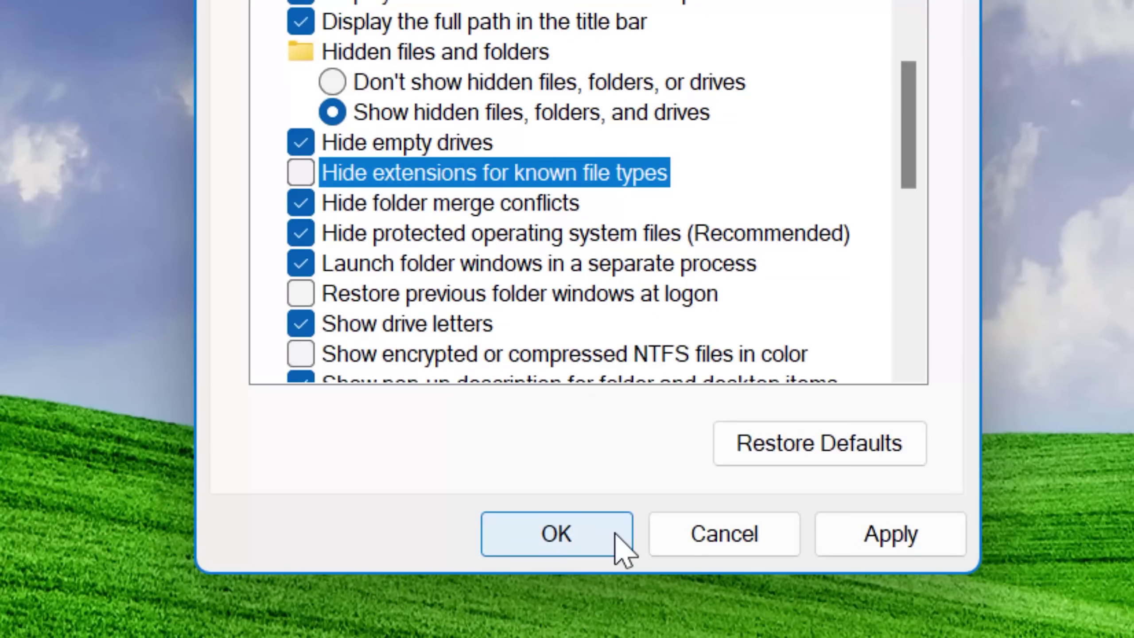
Apply the option change, then try replacing Some File.docx's extension with zip and cancel
click(616, 534)
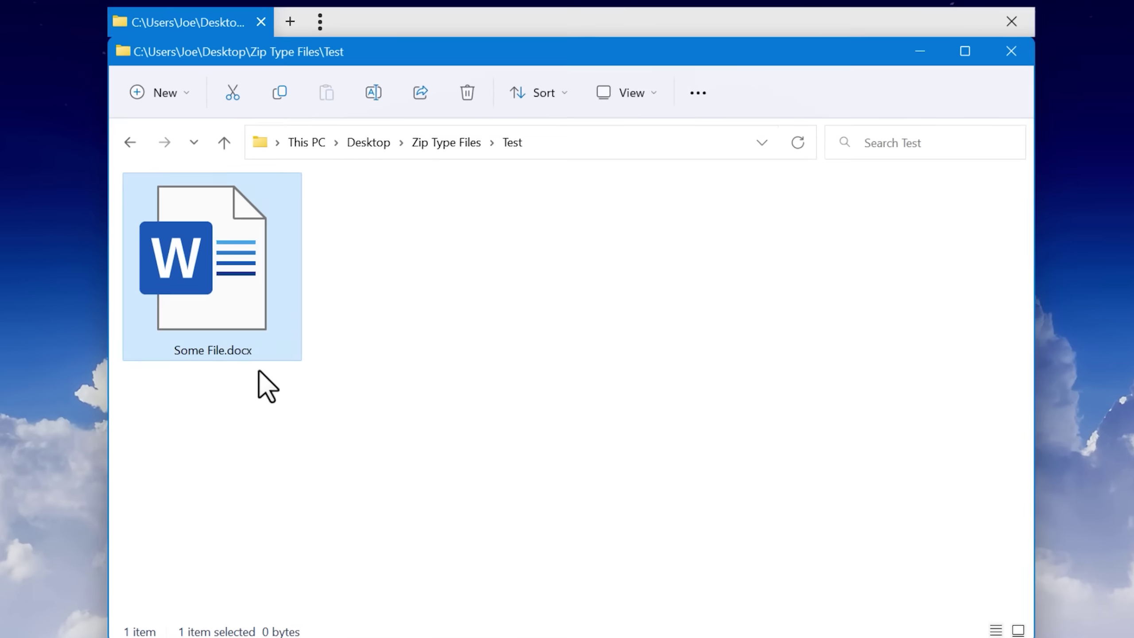
key(F2)
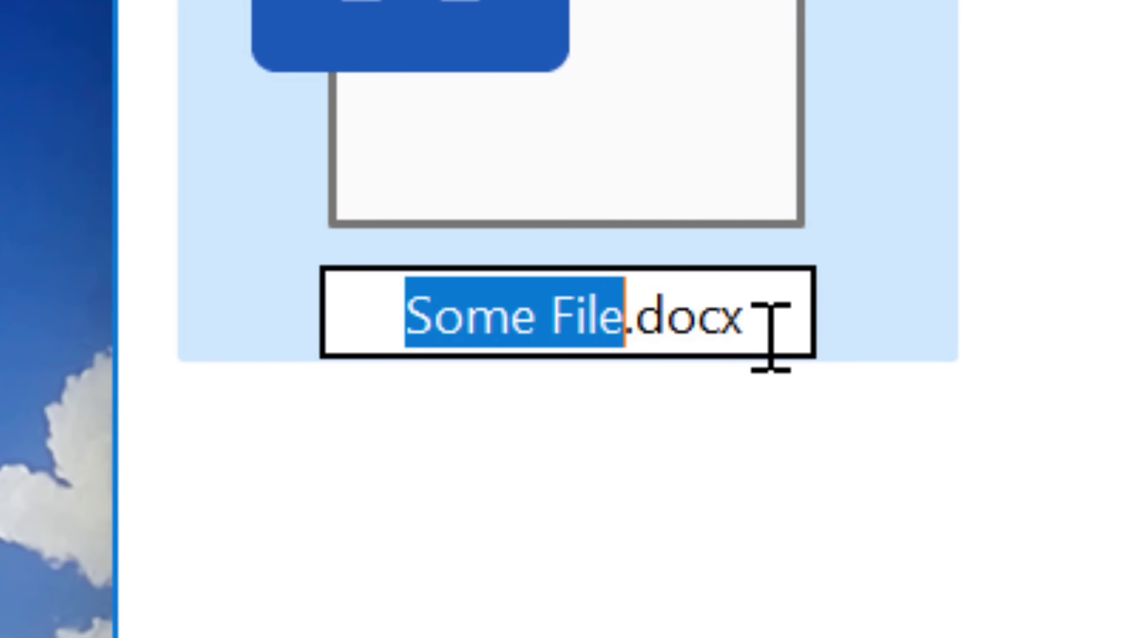
drag(770, 337, 685, 343)
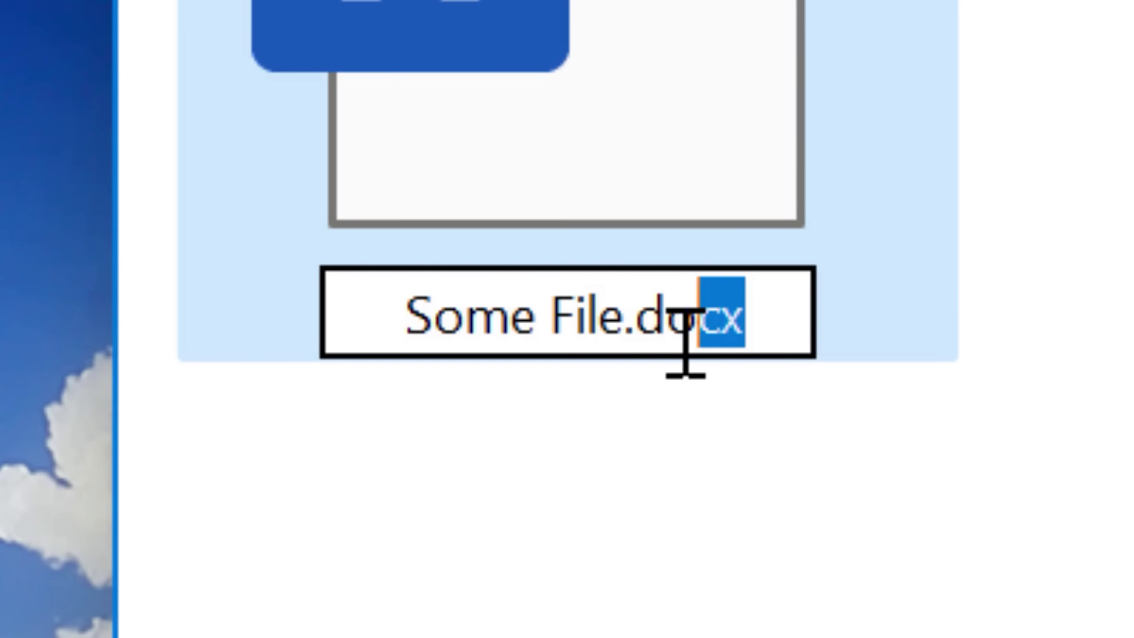
text(zip)
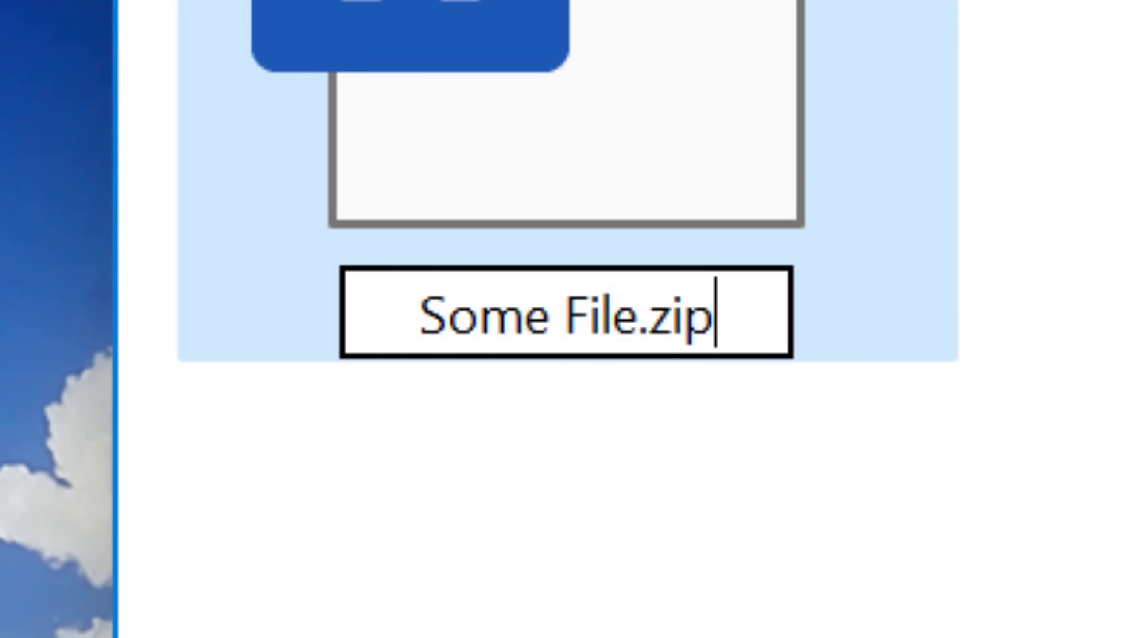
key(Escape)
Append .zip to Some File.docx's name, then select Word Document.docx
key(F2)
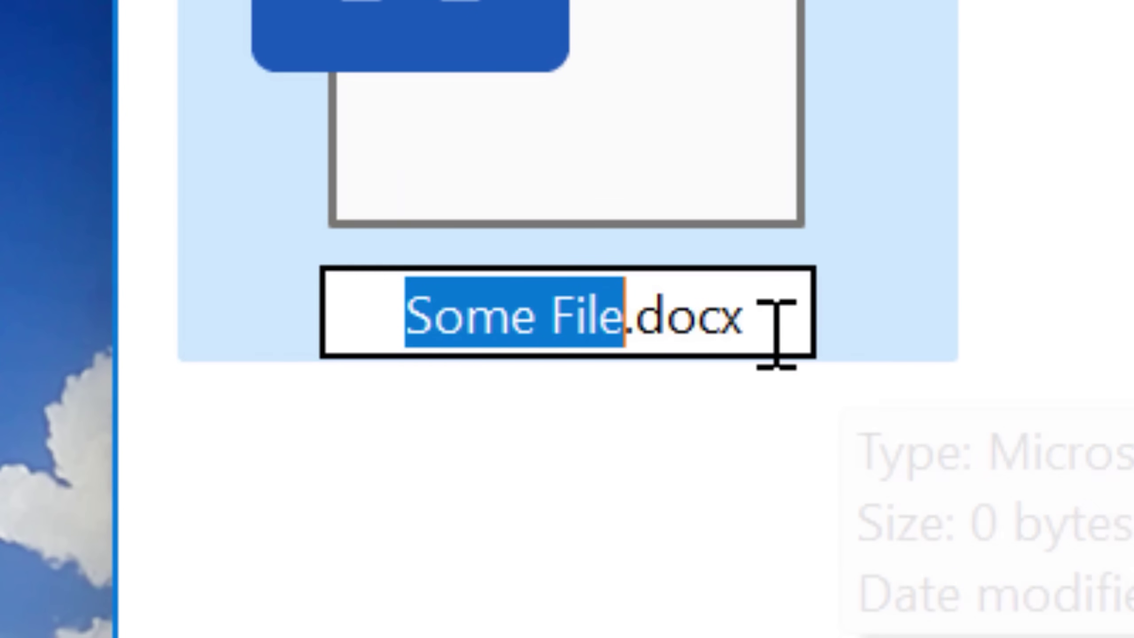
key(End)
text(.zip)
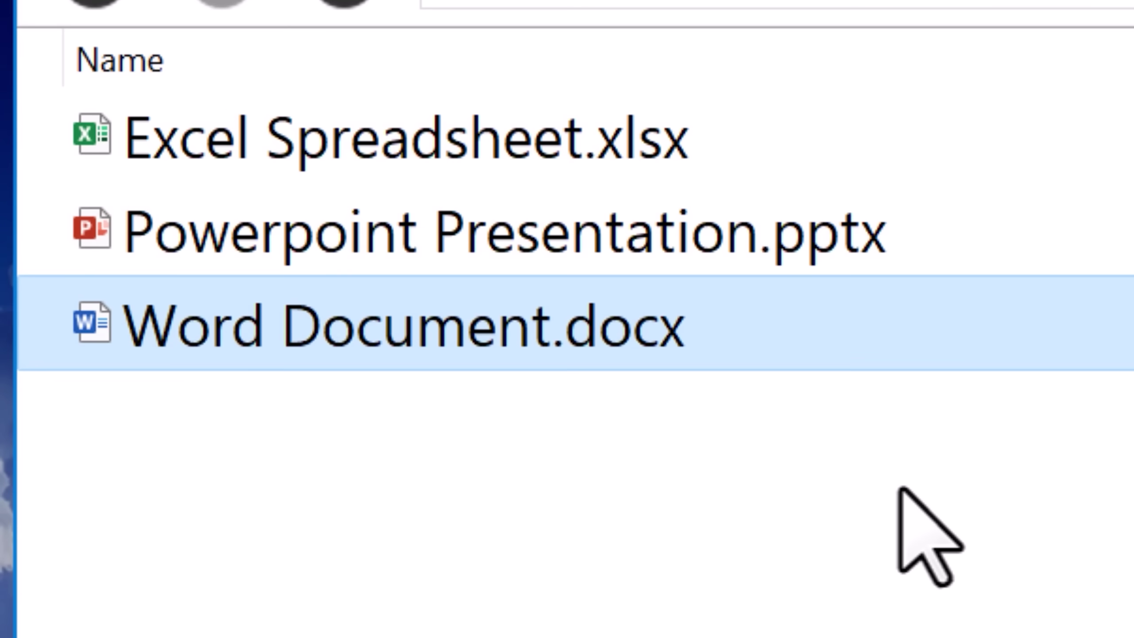
click(557, 562)
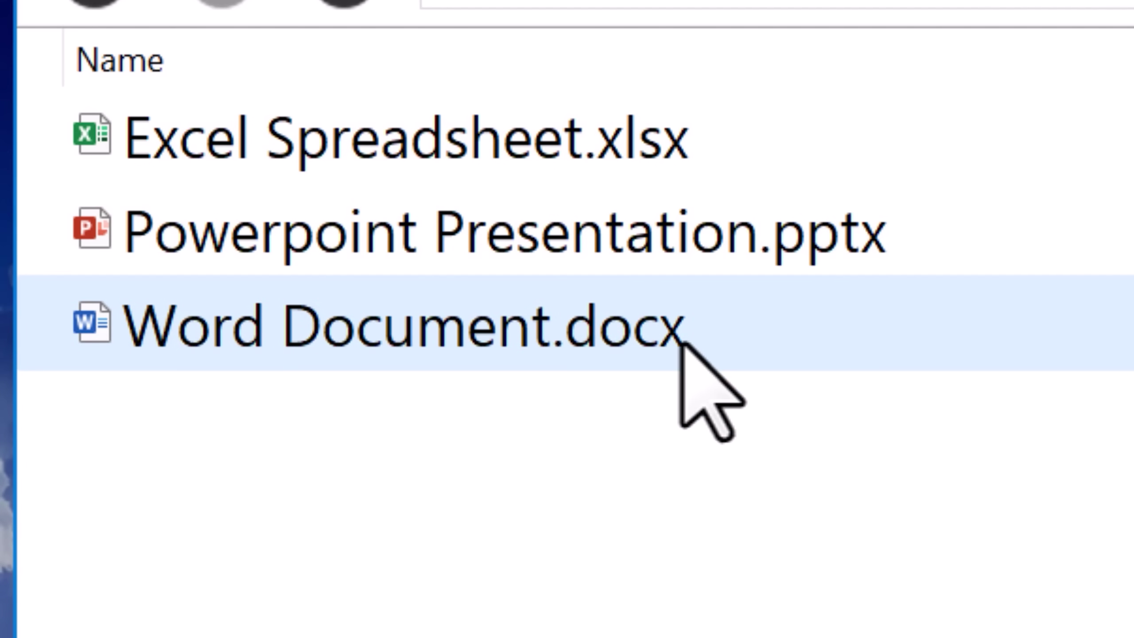
click(713, 342)
Rename Word Document.docx to Word Document.docx.zip and open it as an archive
click(683, 347)
click(686, 325)
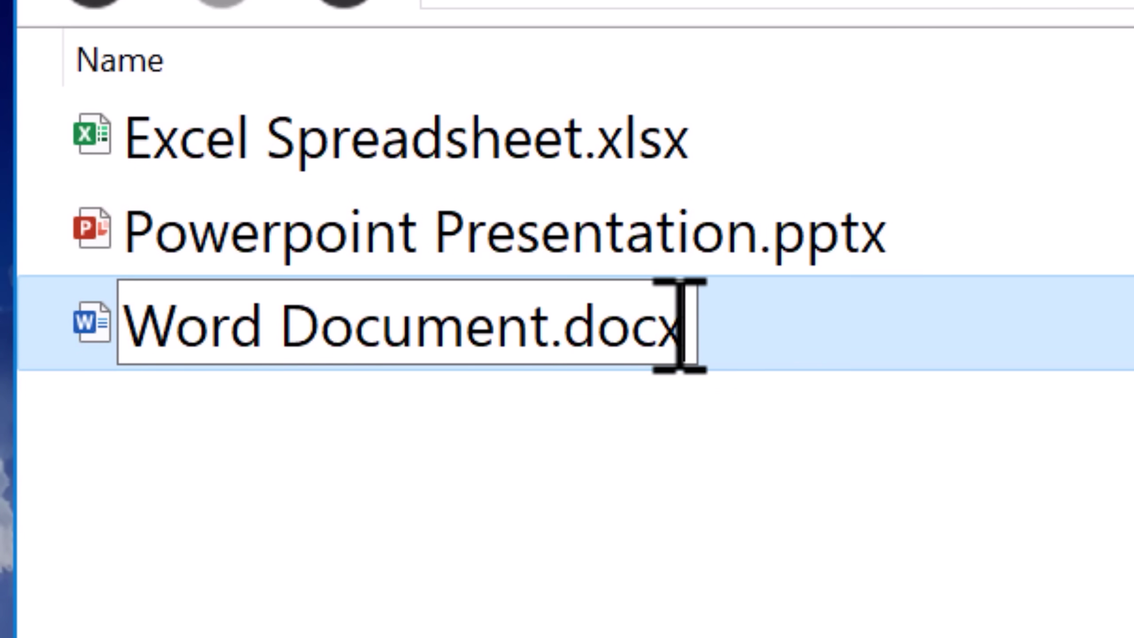
text(.zip)
key(Return)
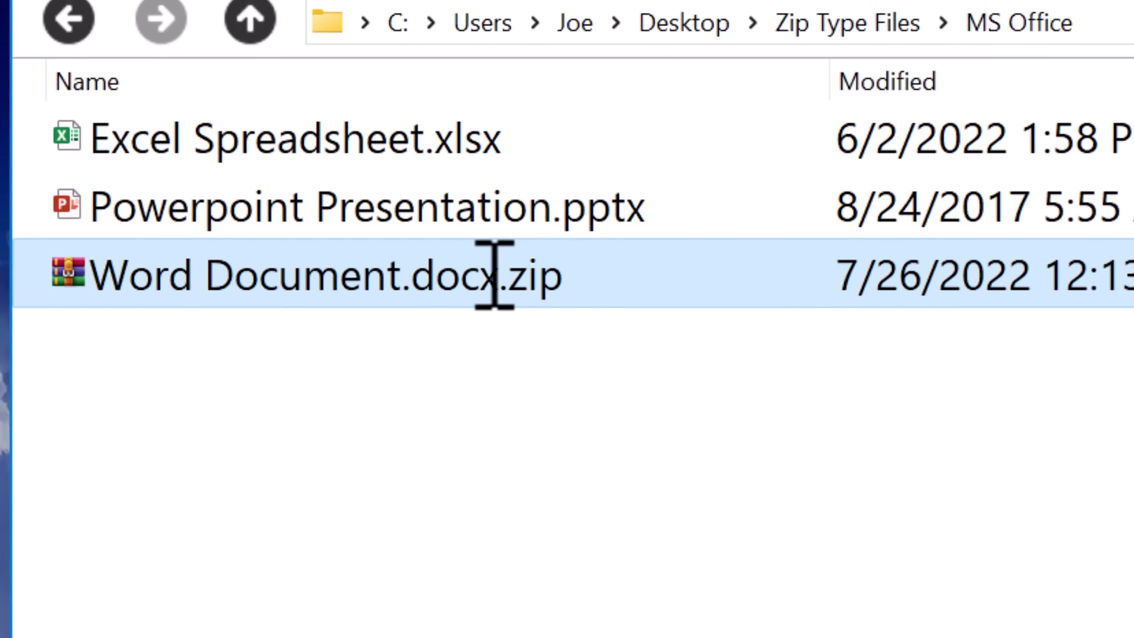
double_click(494, 275)
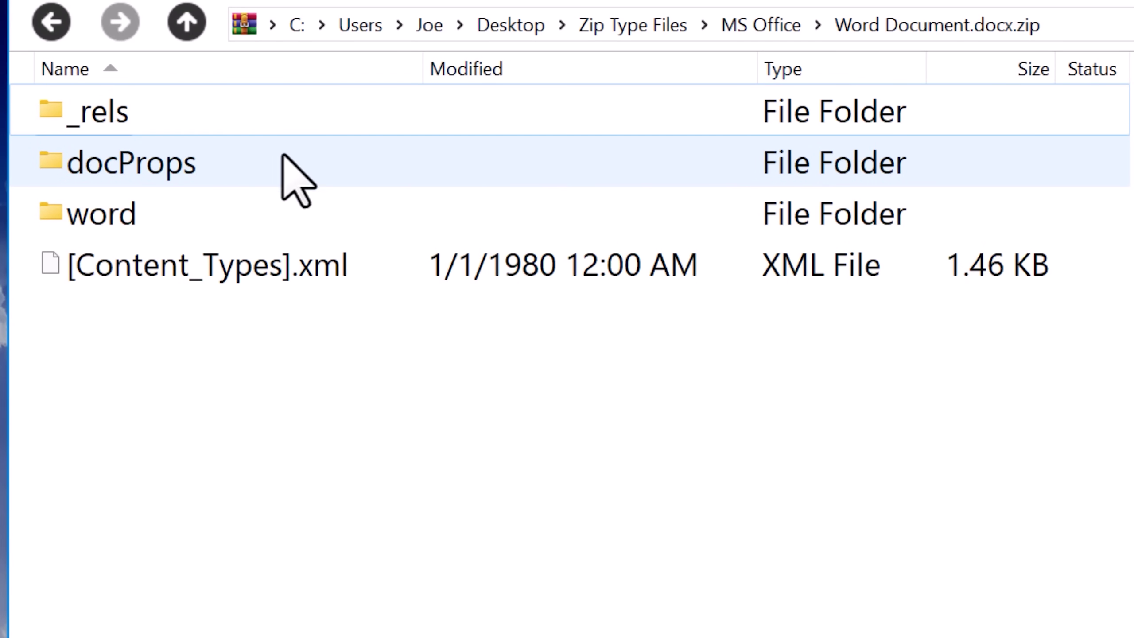
Browse the archive's docProps and word folders, selecting document.xml
double_click(195, 171)
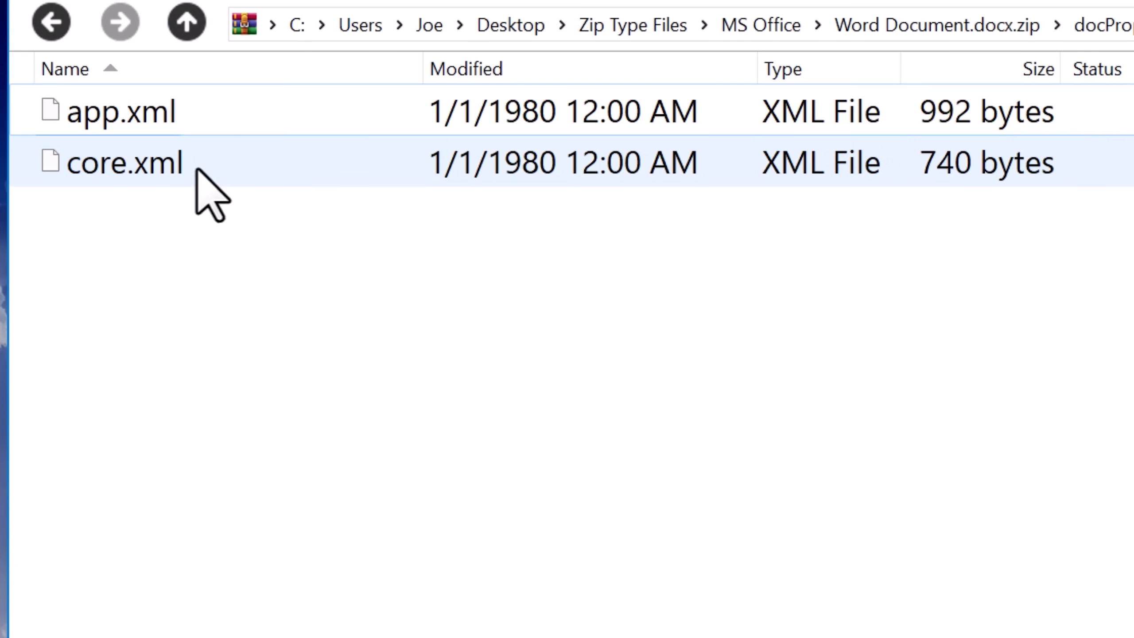
click(186, 22)
double_click(209, 215)
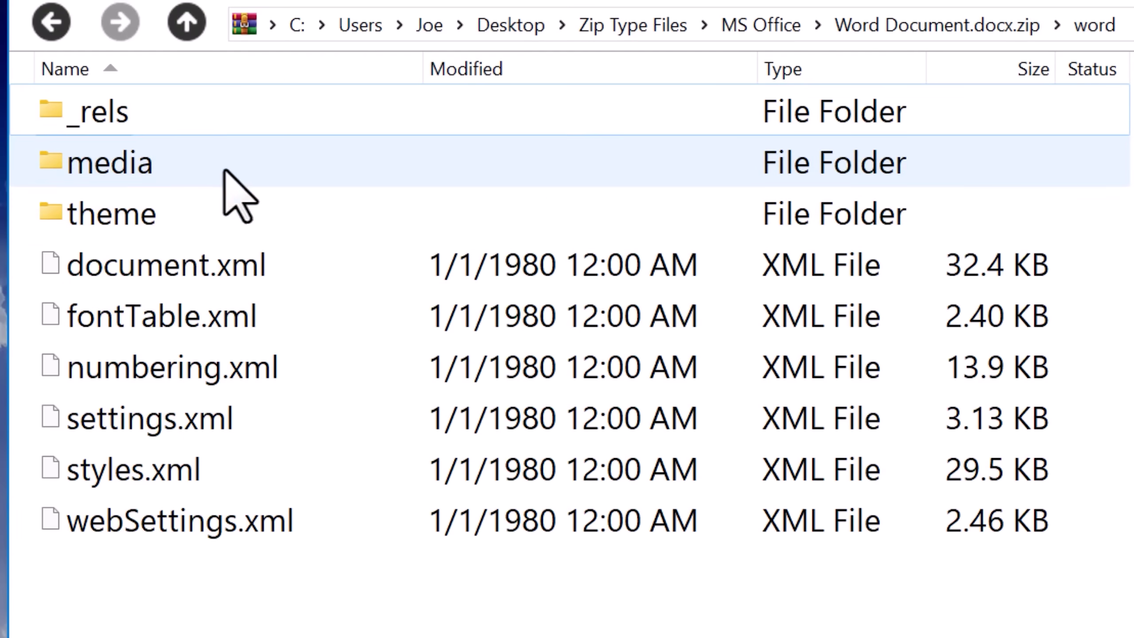
click(250, 279)
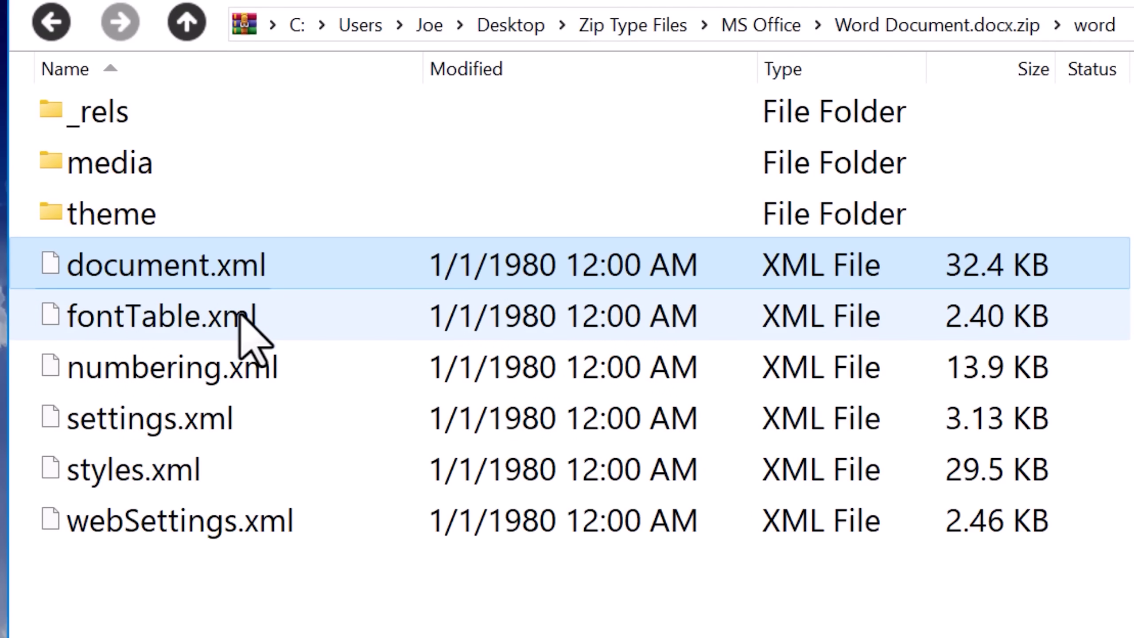
click(190, 25)
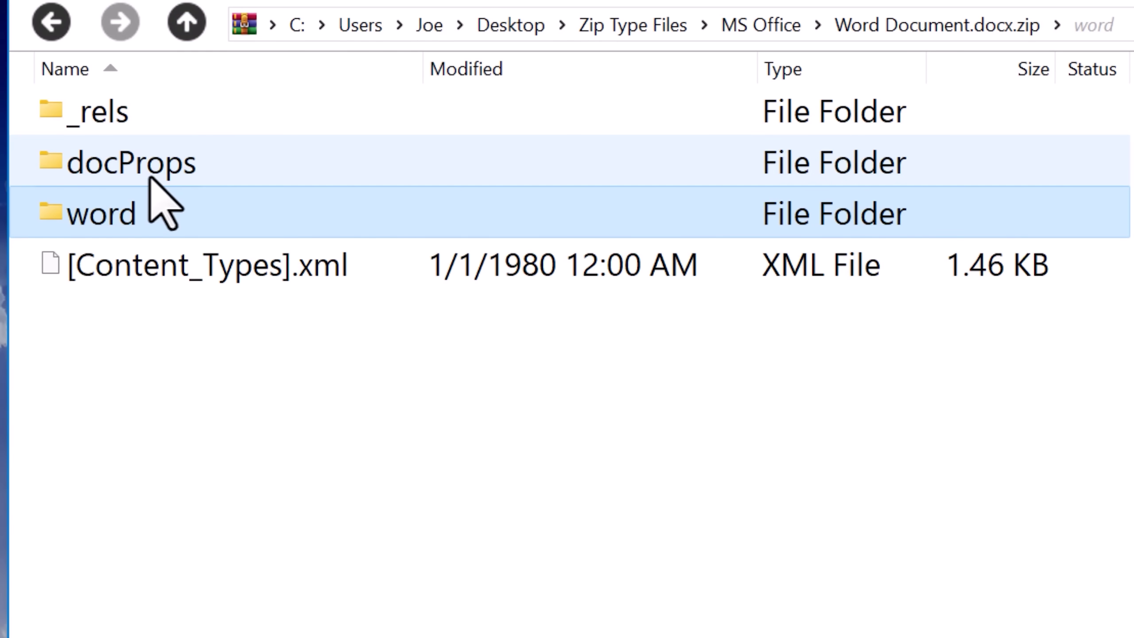
double_click(159, 207)
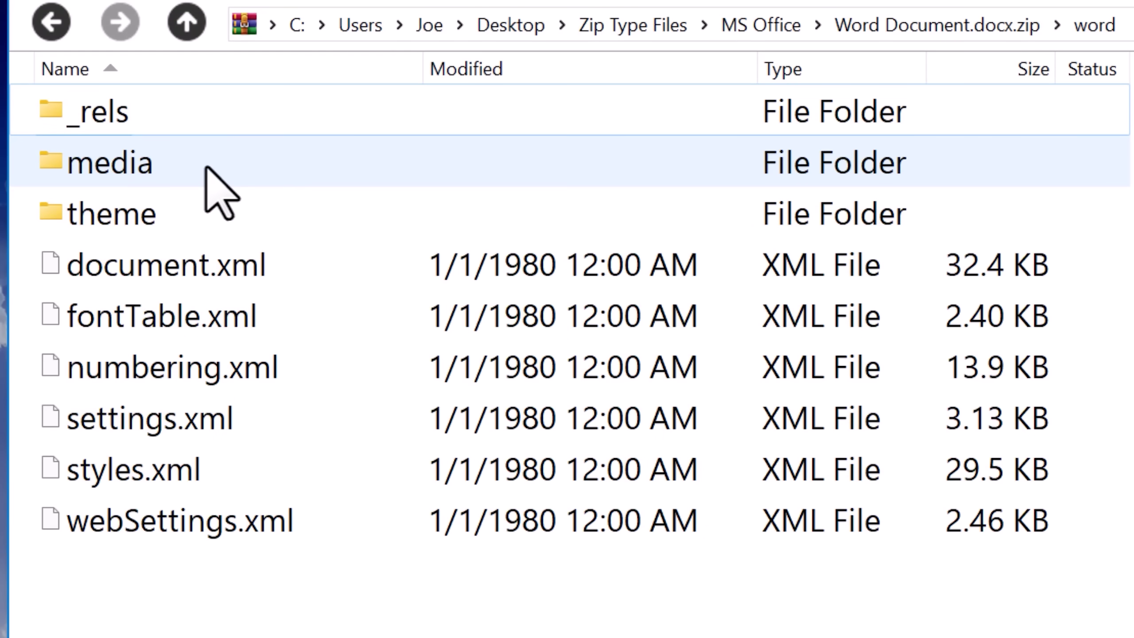
View the media folder as large thumbnails, then return to the word folder's six XML files
click(207, 168)
click(204, 225)
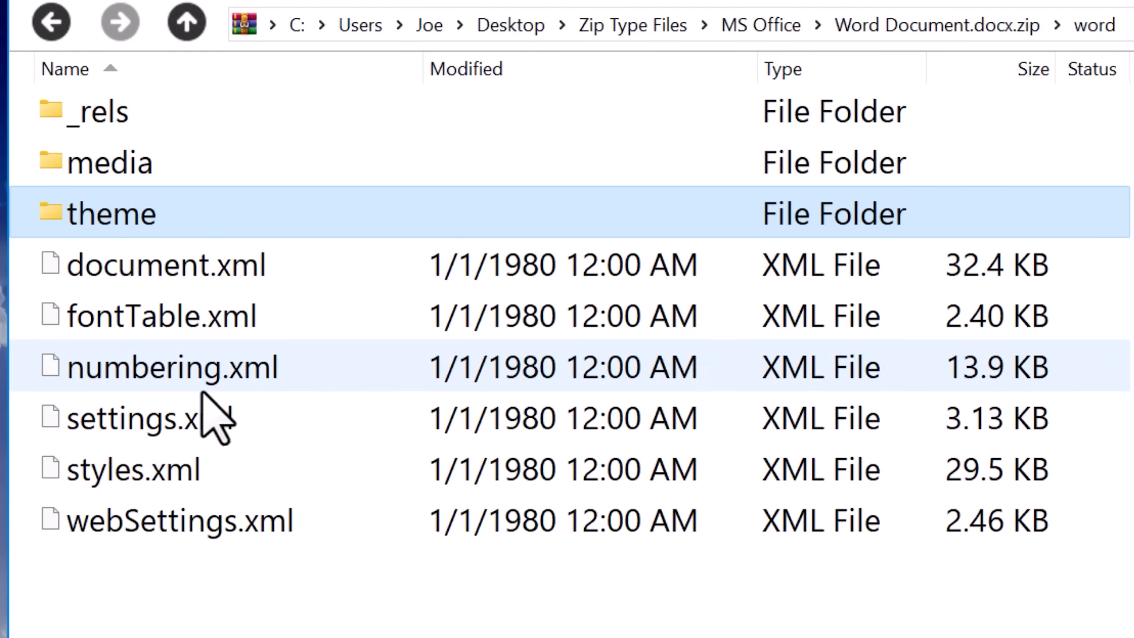
double_click(227, 177)
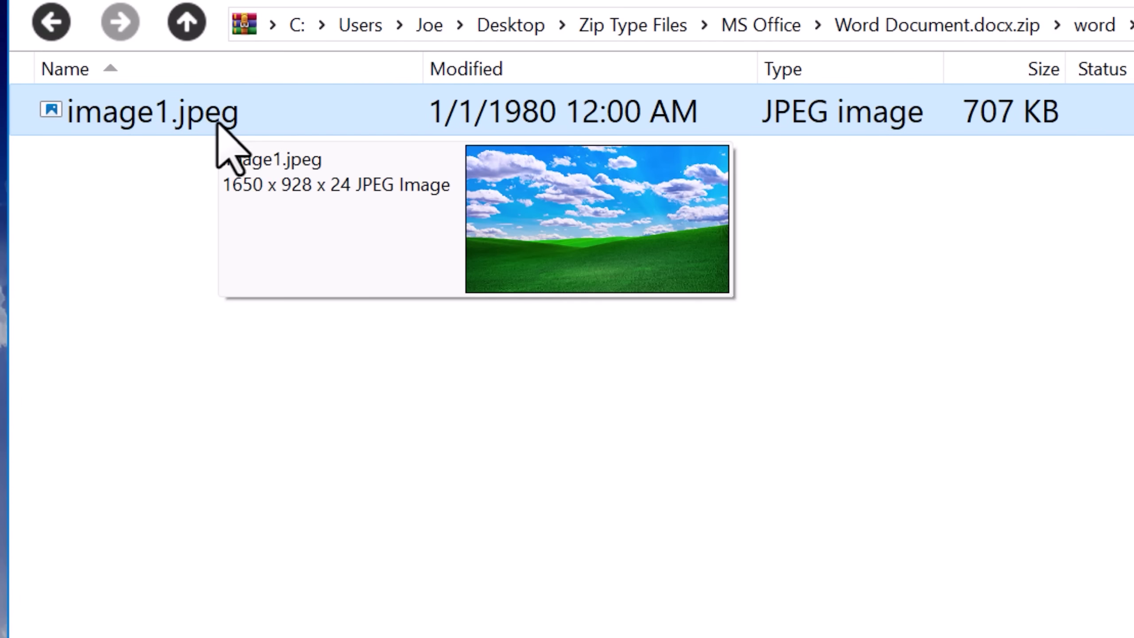
key(ctrl+shift+2)
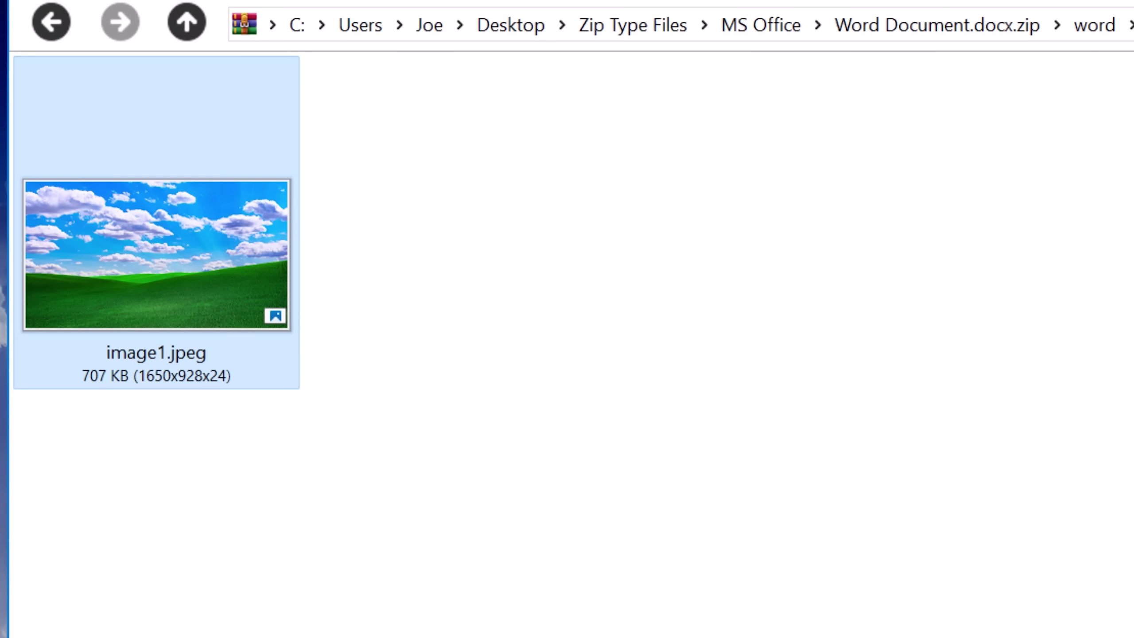
key(ctrl+shift+1)
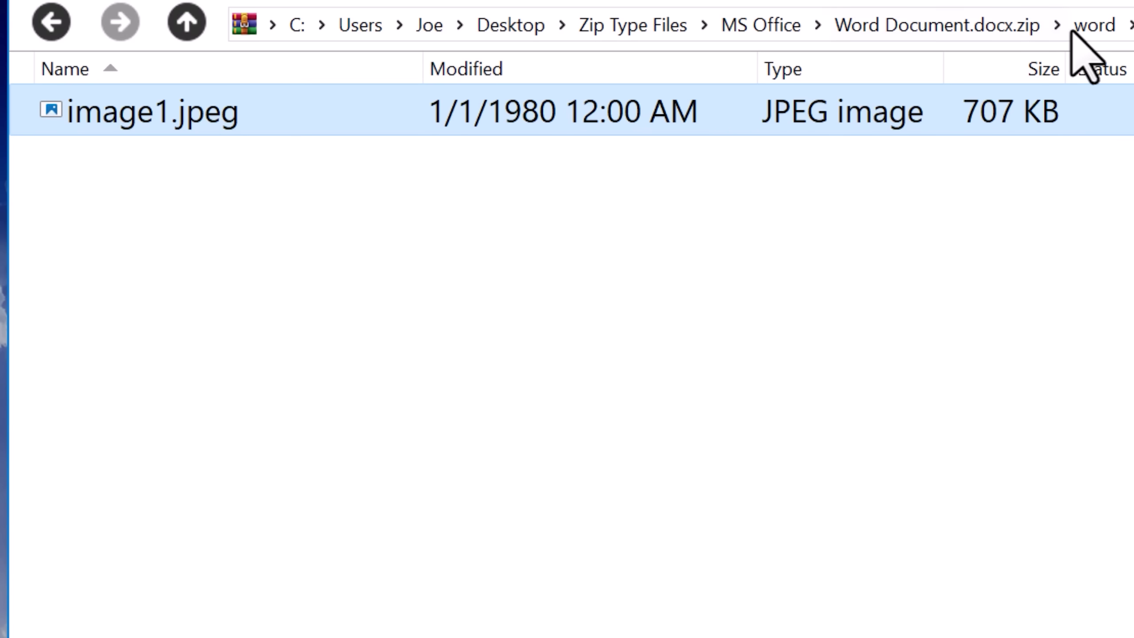
click(1084, 26)
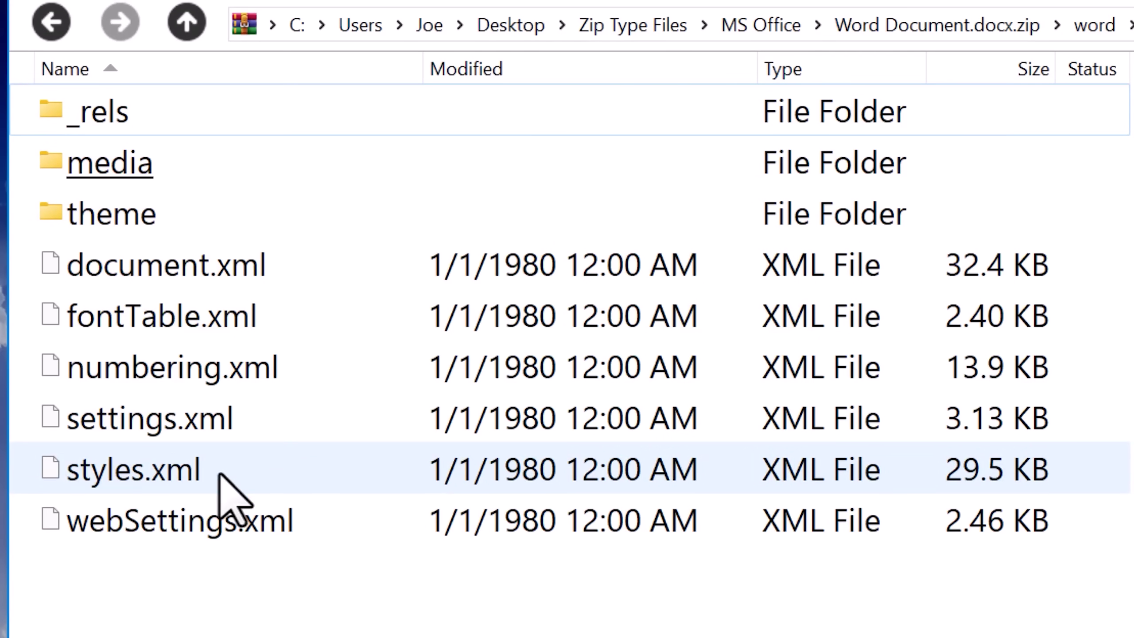
drag(299, 544, 245, 270)
click(286, 558)
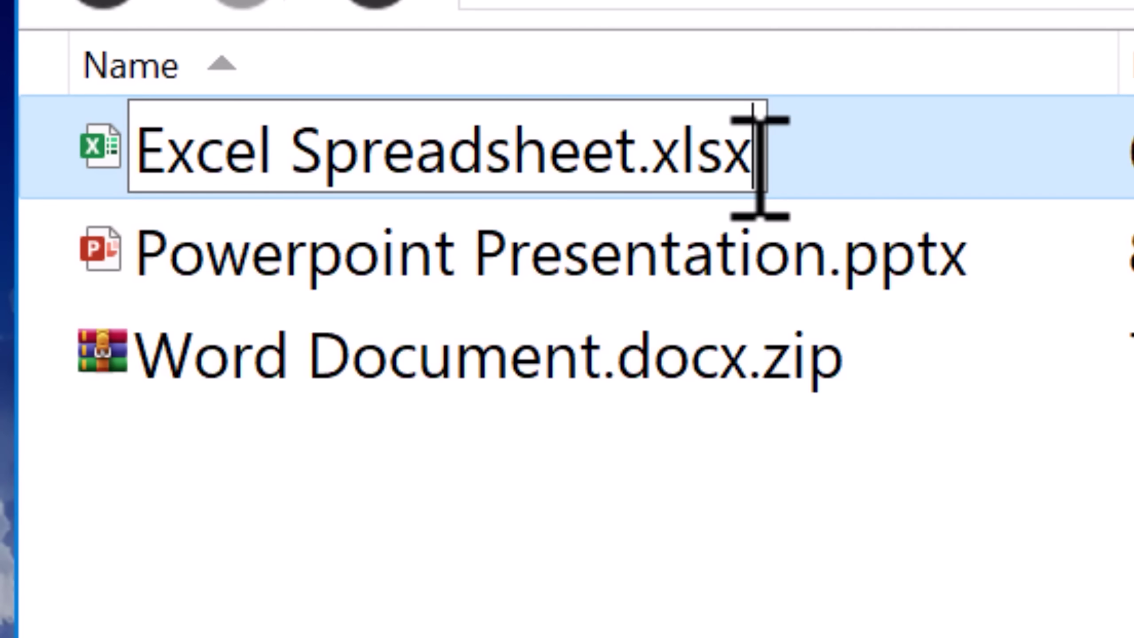
Rename Excel Spreadsheet.xlsx to Excel Spreadsheet.xlsx.zip and open it as an archive
text(.zip)
key(Return)
double_click(755, 148)
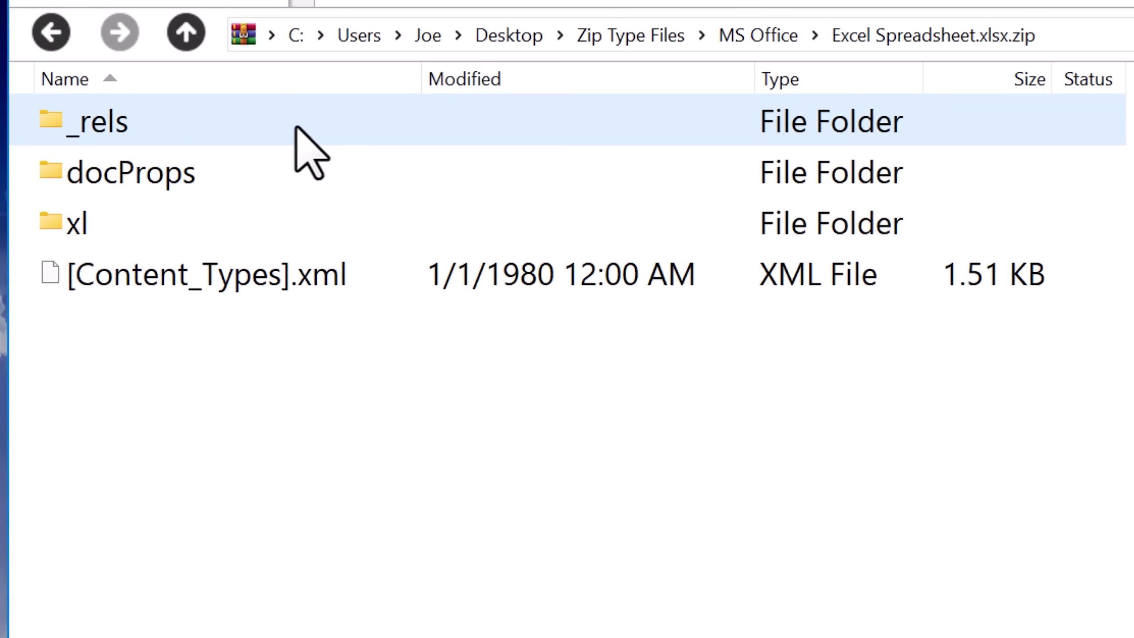
Browse the xl and worksheets folders, then open xl's _rels folder
double_click(218, 228)
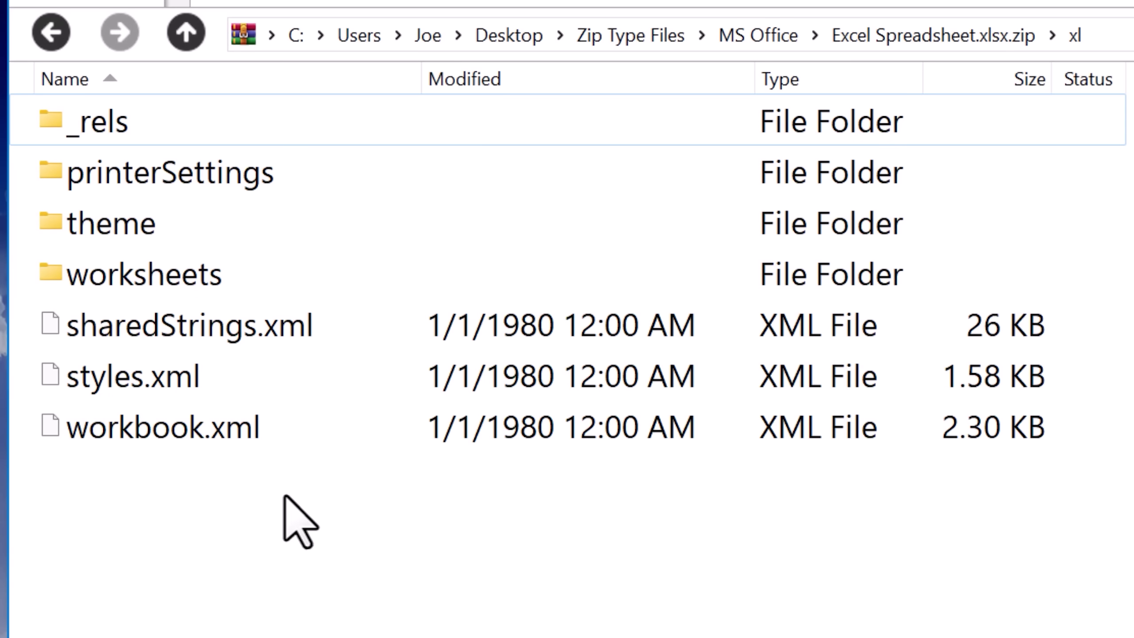
drag(284, 493, 322, 505)
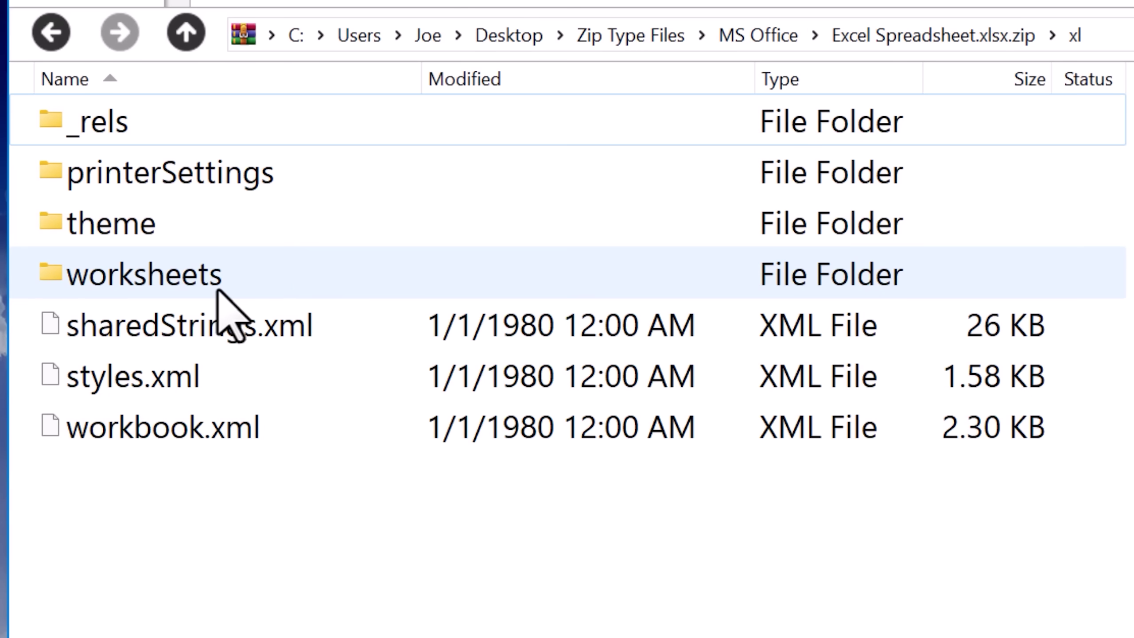
double_click(217, 290)
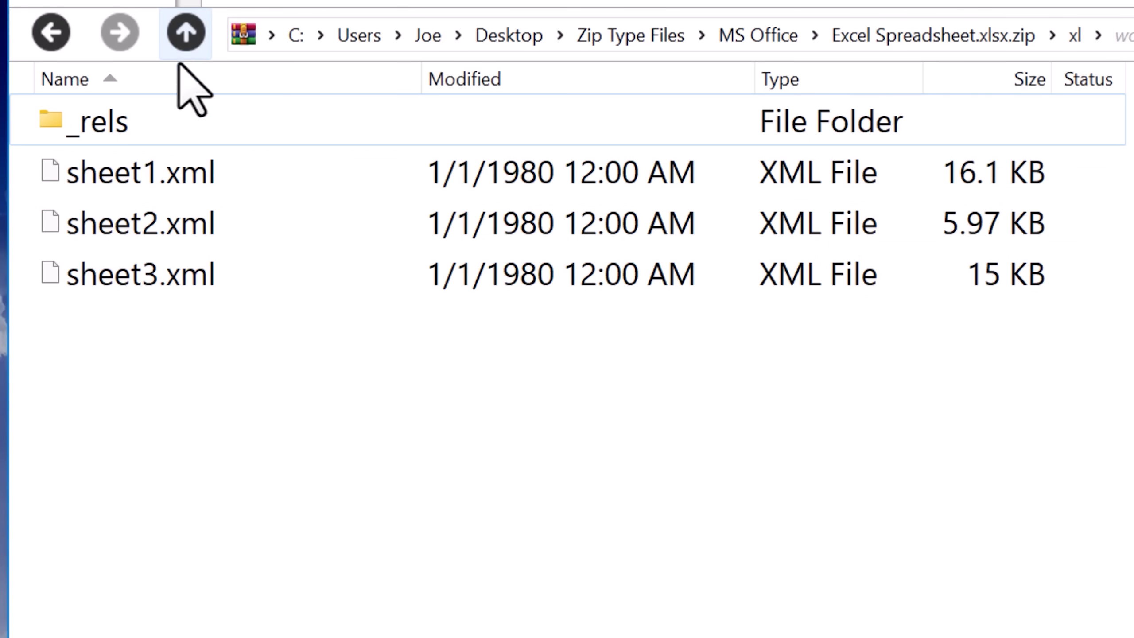
click(186, 32)
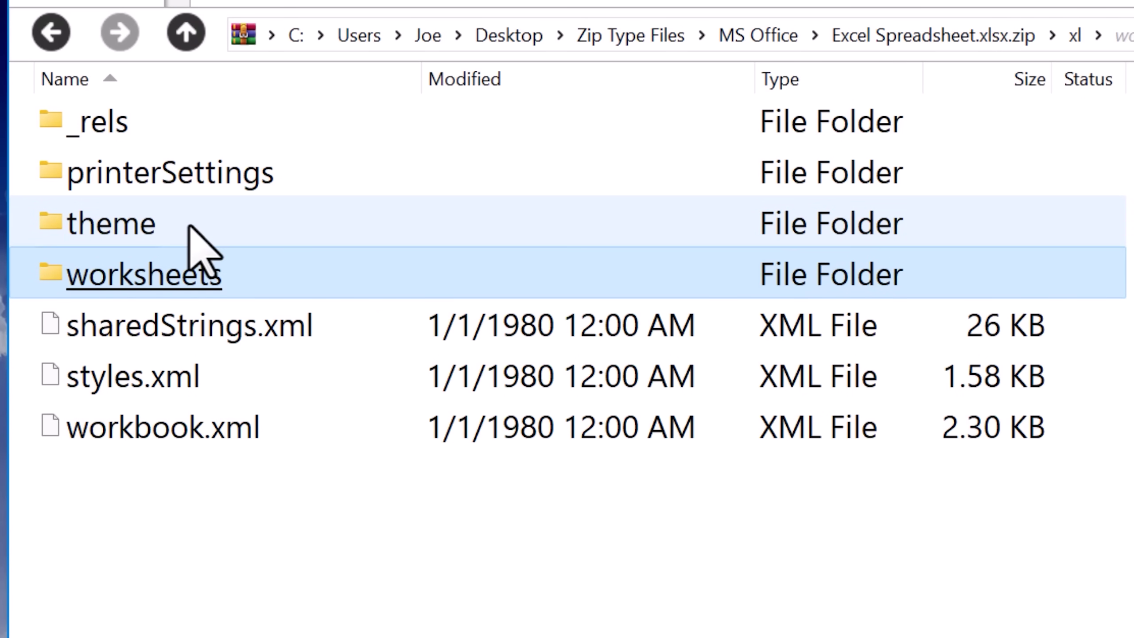
click(193, 427)
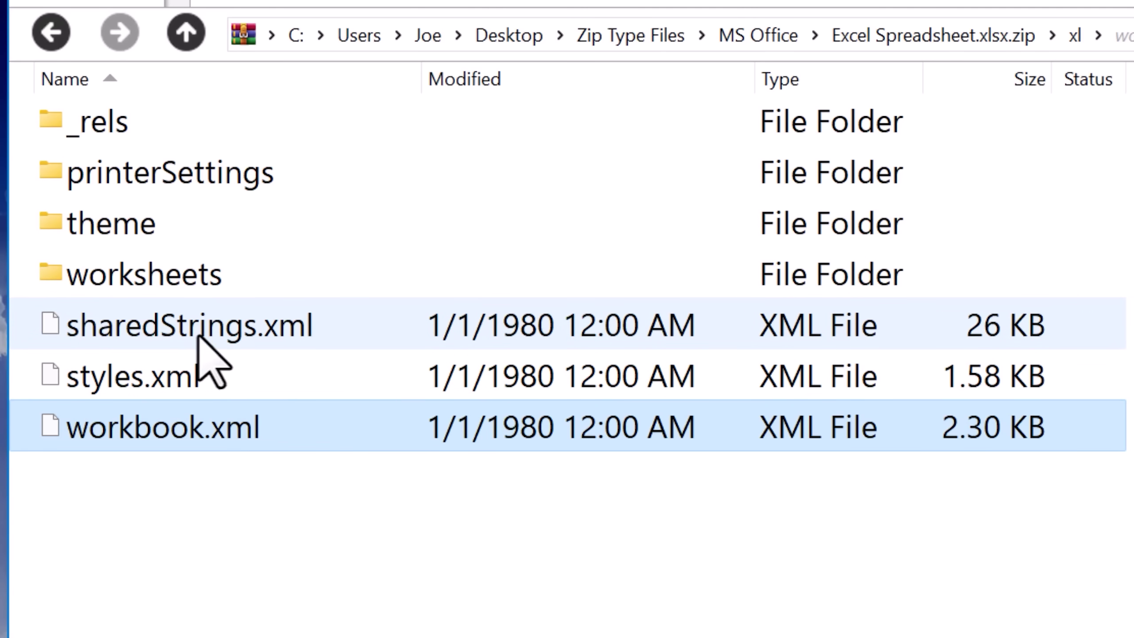
click(208, 377)
double_click(201, 134)
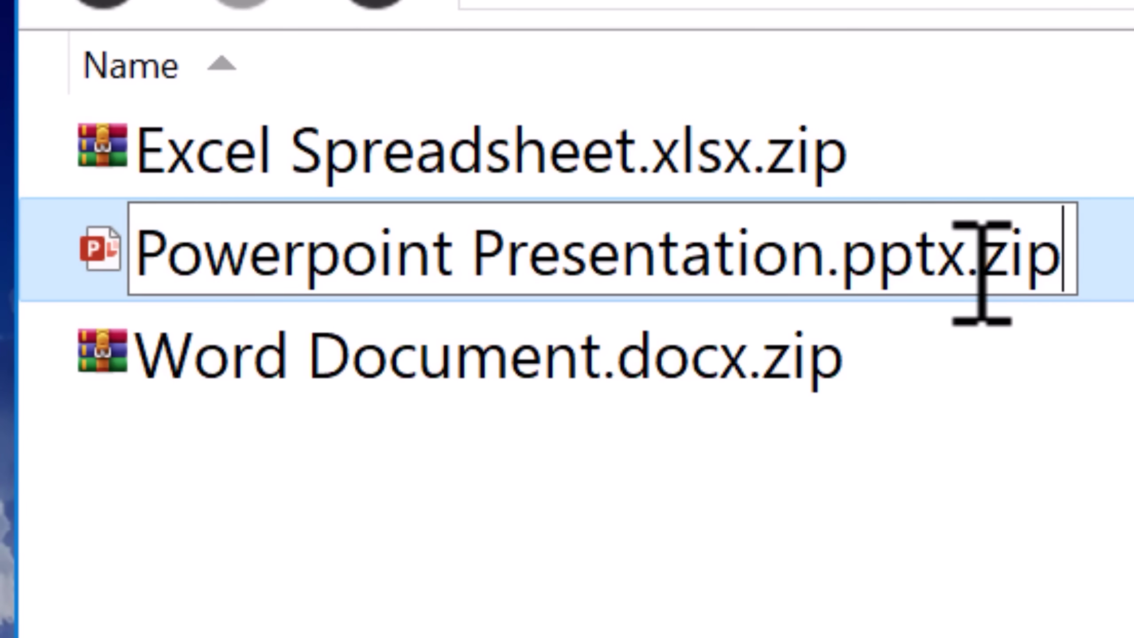
Confirm Powerpoint Presentation.pptx.zip, open it and browse the ppt and media folders
key(Return)
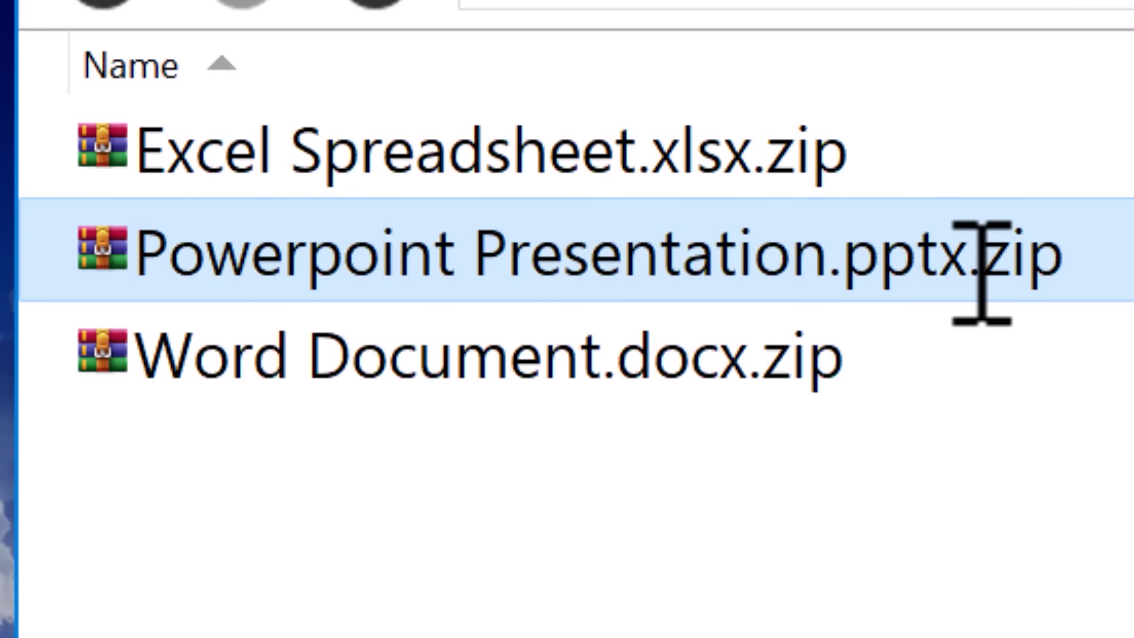
double_click(927, 261)
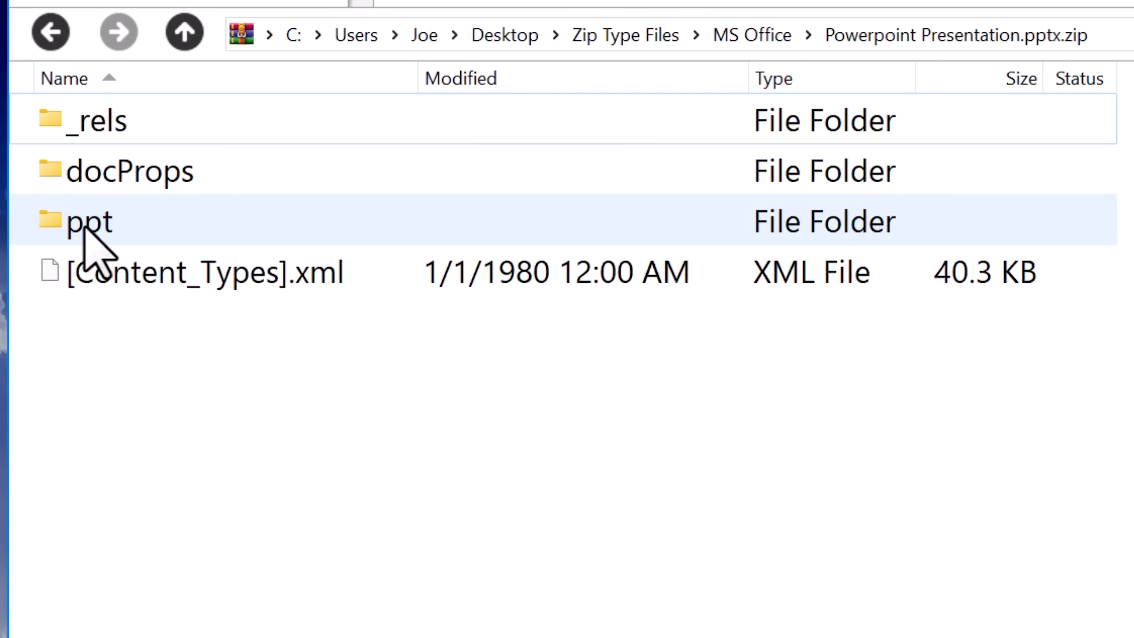
double_click(114, 222)
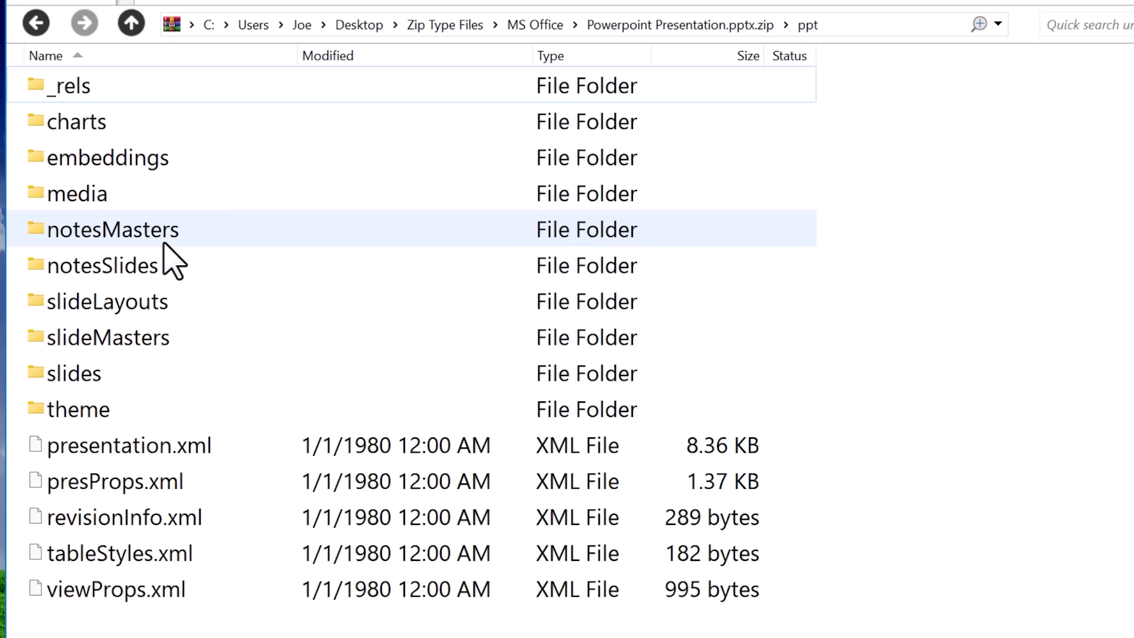
double_click(120, 194)
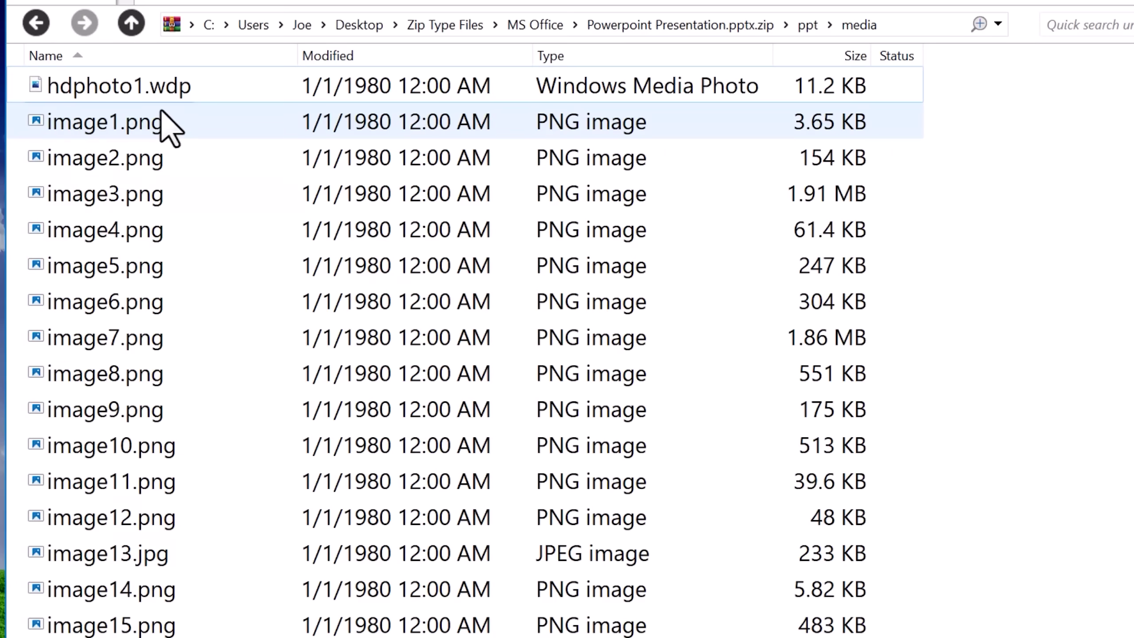
click(131, 24)
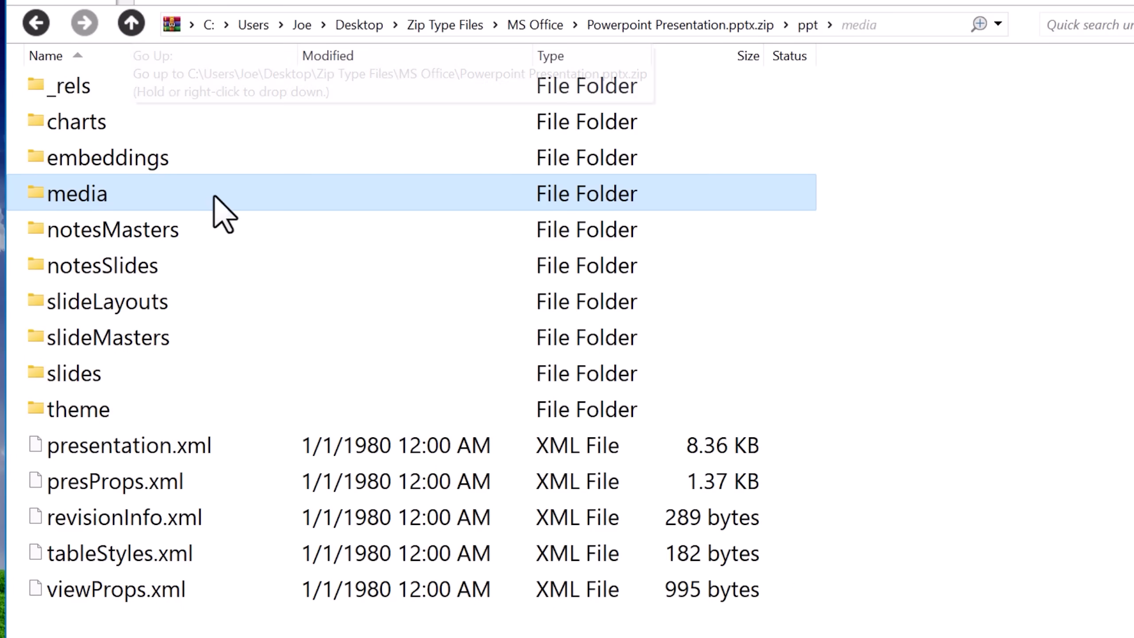
drag(175, 624, 201, 621)
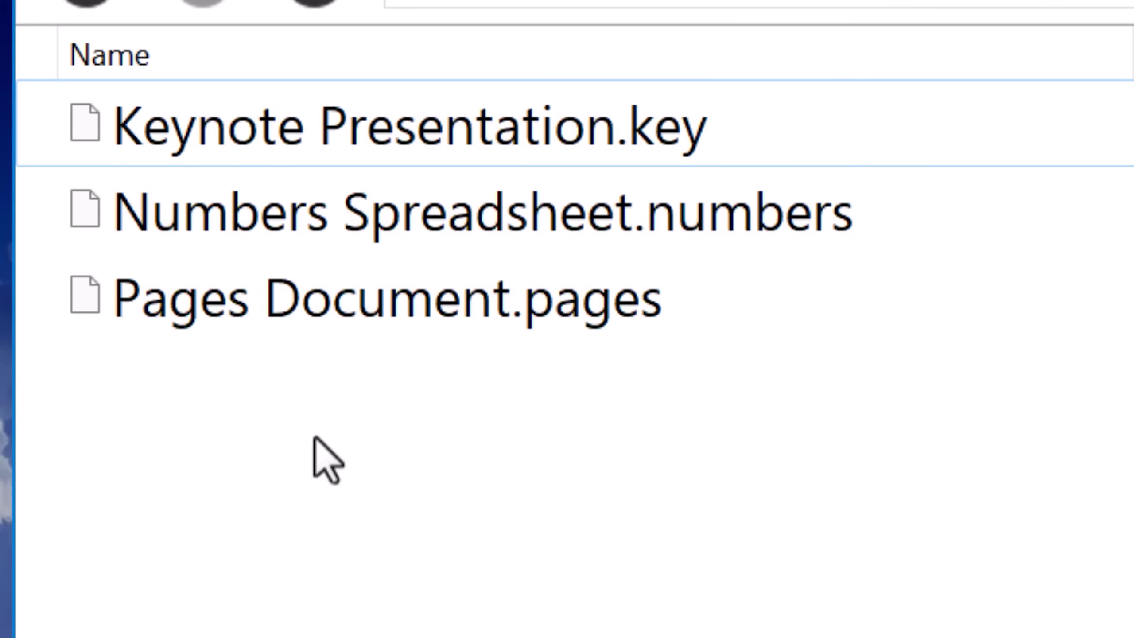
Rename Keynote Presentation.key to Keynote Presentation.key.zip
drag(243, 446, 431, 367)
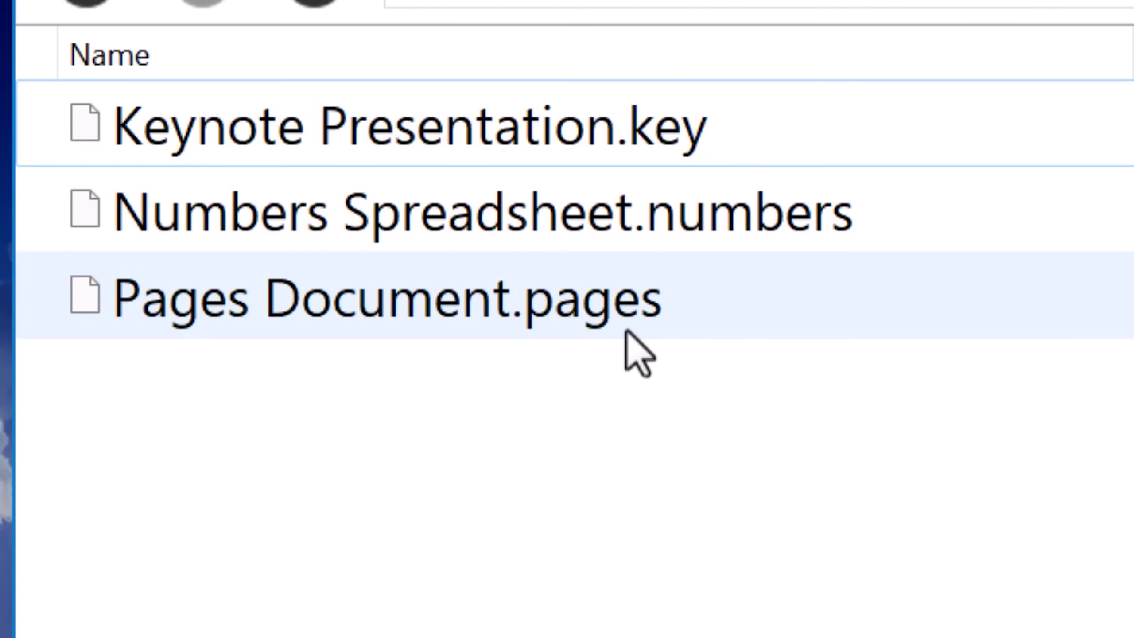
click(726, 155)
click(723, 138)
click(702, 146)
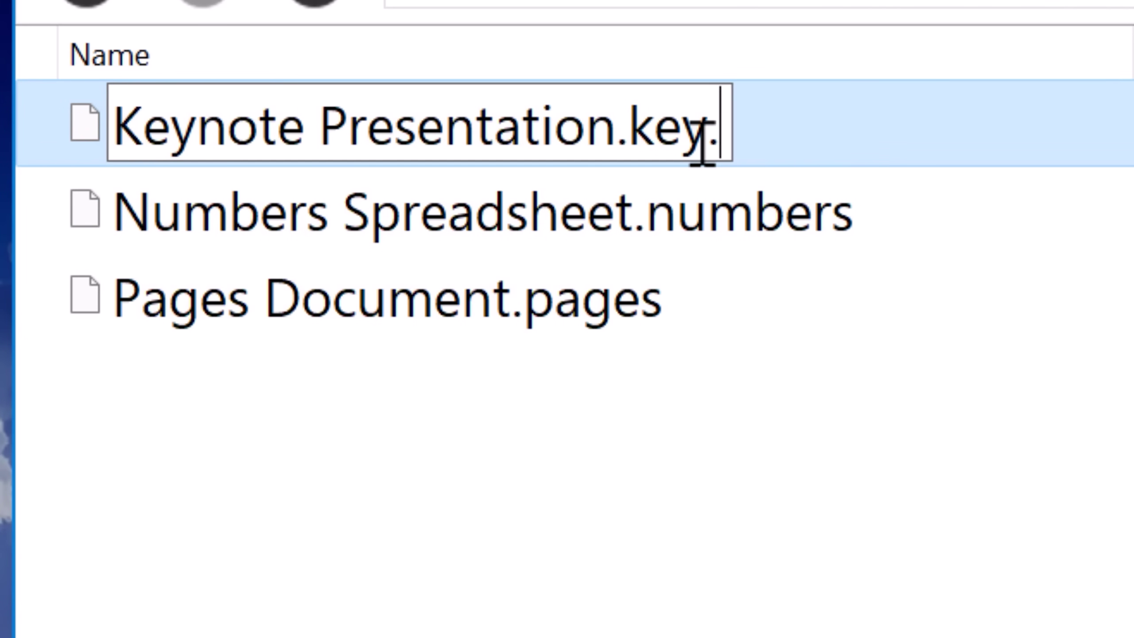
key(Return)
Rename Pages Document.pages and Numbers Spreadsheet.numbers to end in .zip
click(608, 223)
click(616, 214)
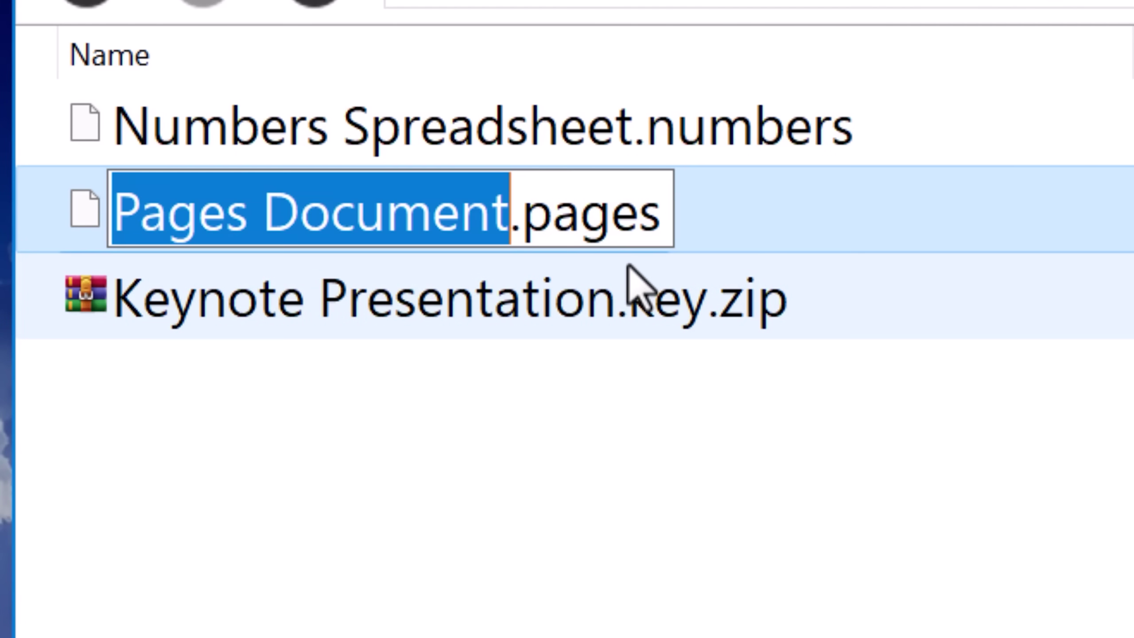
click(661, 210)
text(.zip)
key(Return)
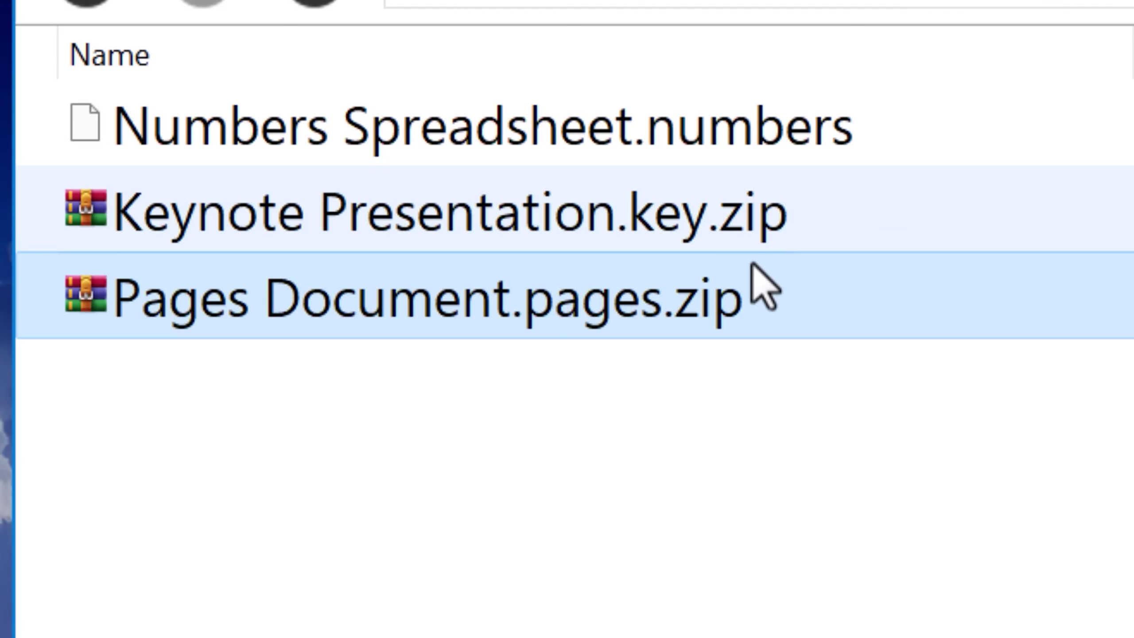
click(778, 139)
click(803, 130)
click(832, 127)
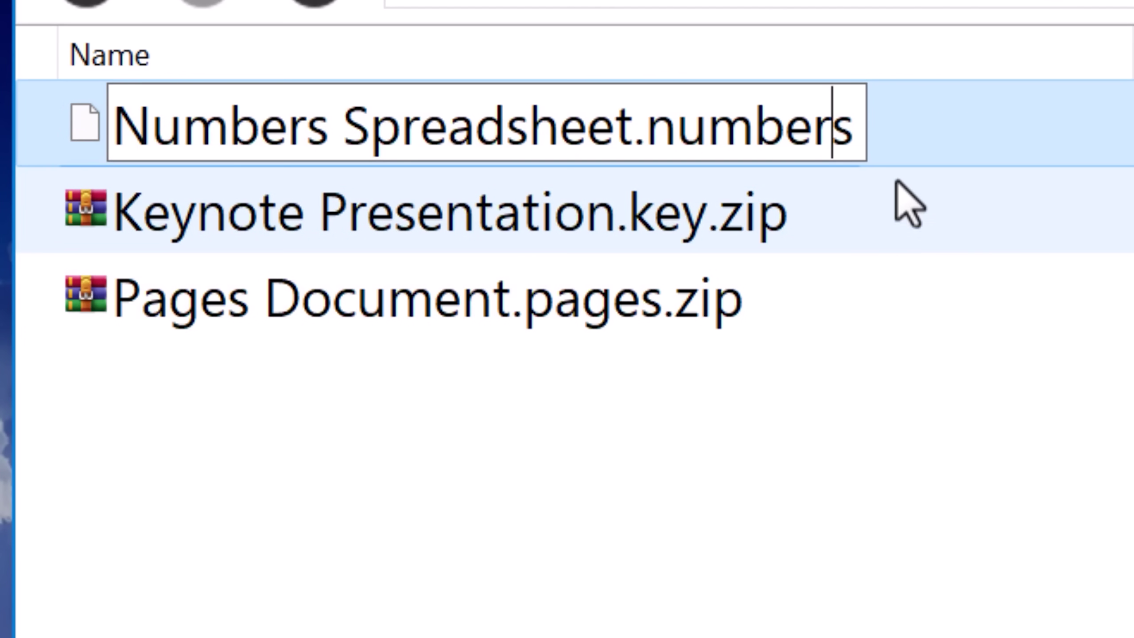
key(Return)
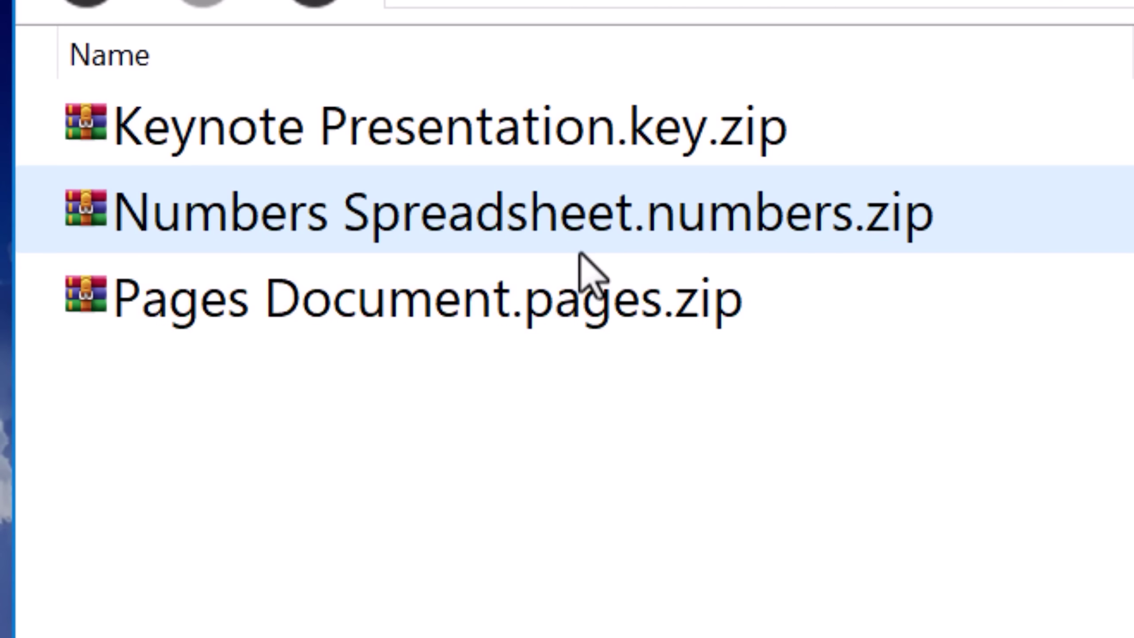
Open Pages Document.pages.zip and browse its Index and Data folders
double_click(321, 278)
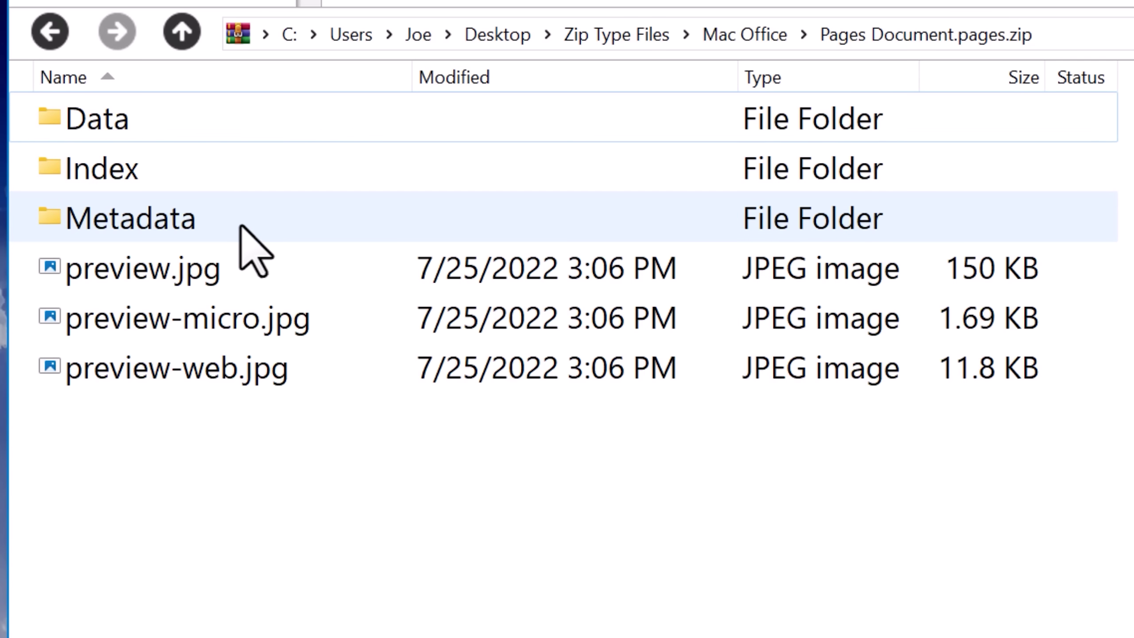
double_click(204, 174)
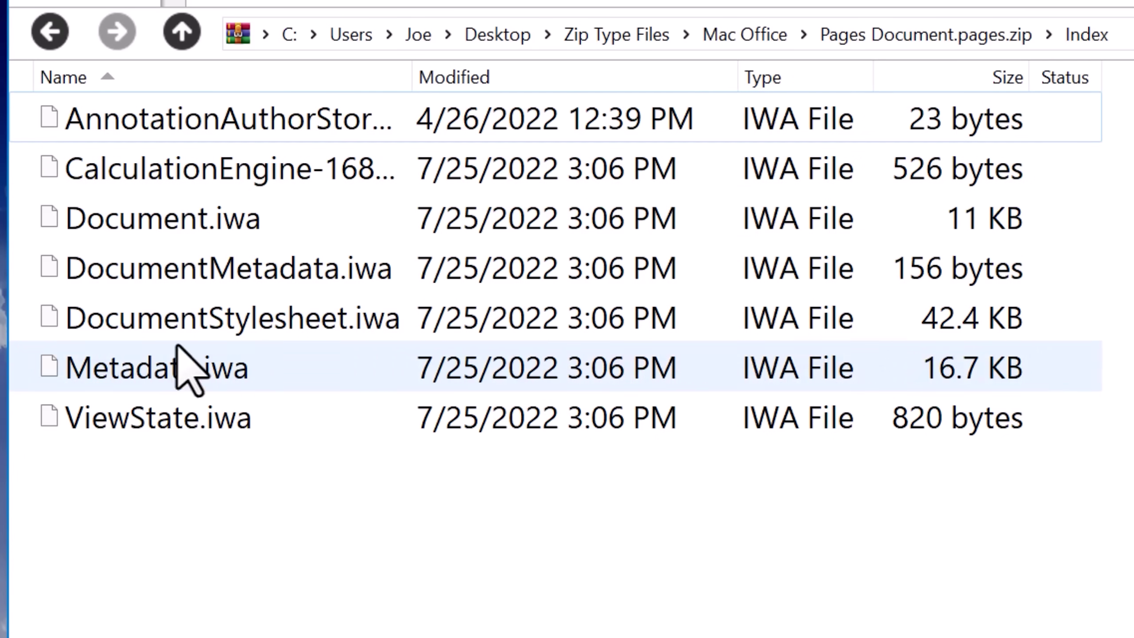
drag(422, 78, 451, 80)
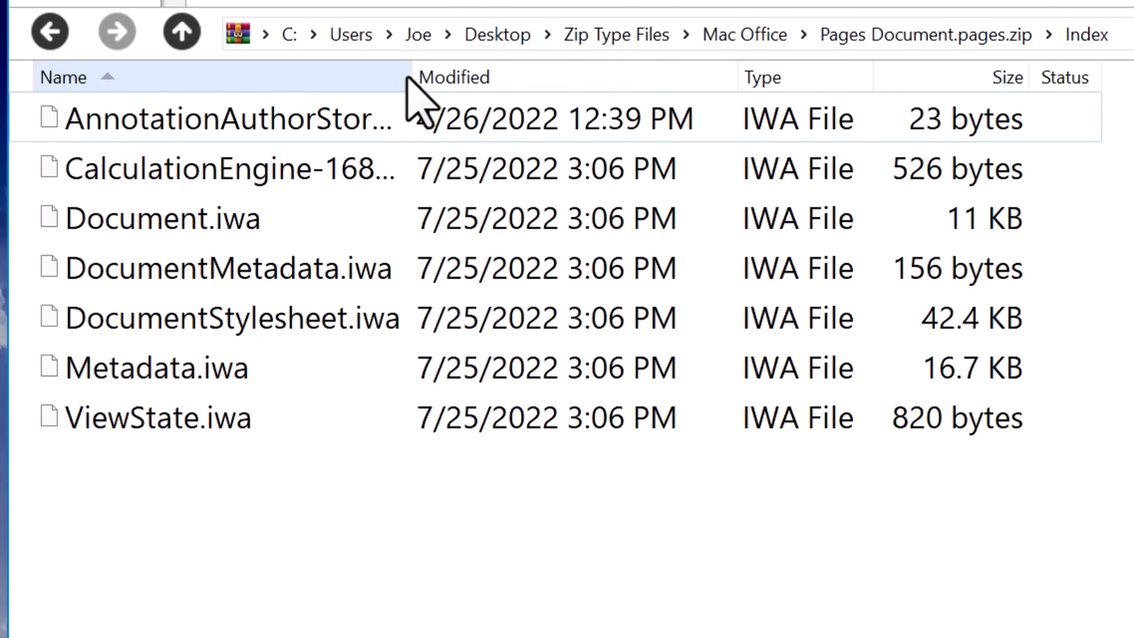
click(907, 36)
double_click(245, 117)
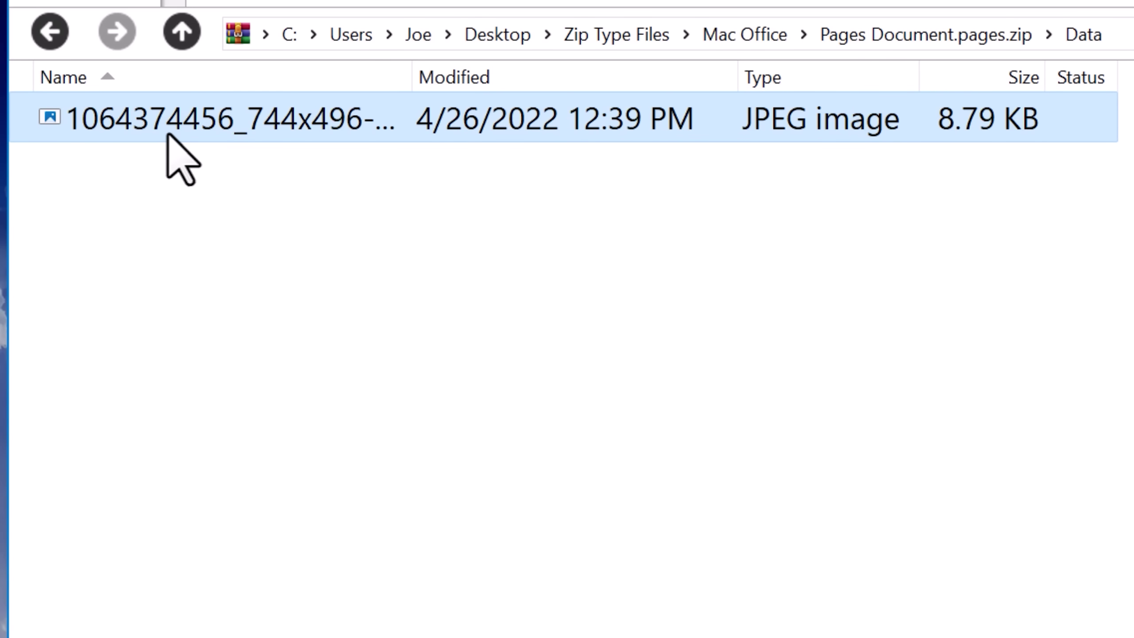
click(852, 44)
Browse the Metadata folder, then toggle the archive between thumbnail and detailed views
double_click(201, 218)
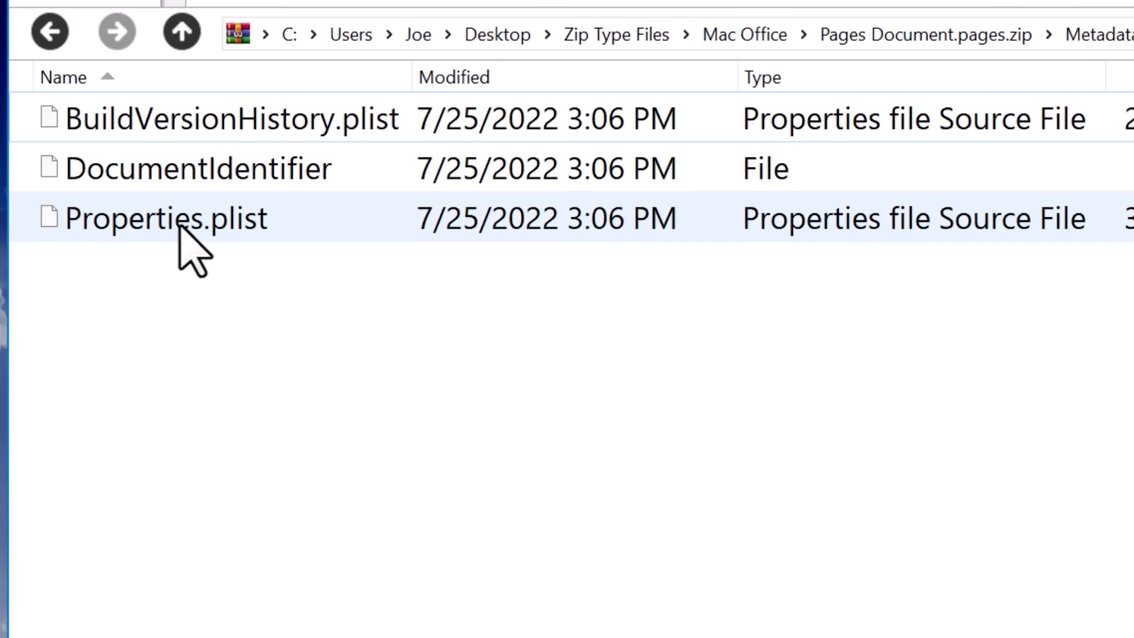
click(181, 226)
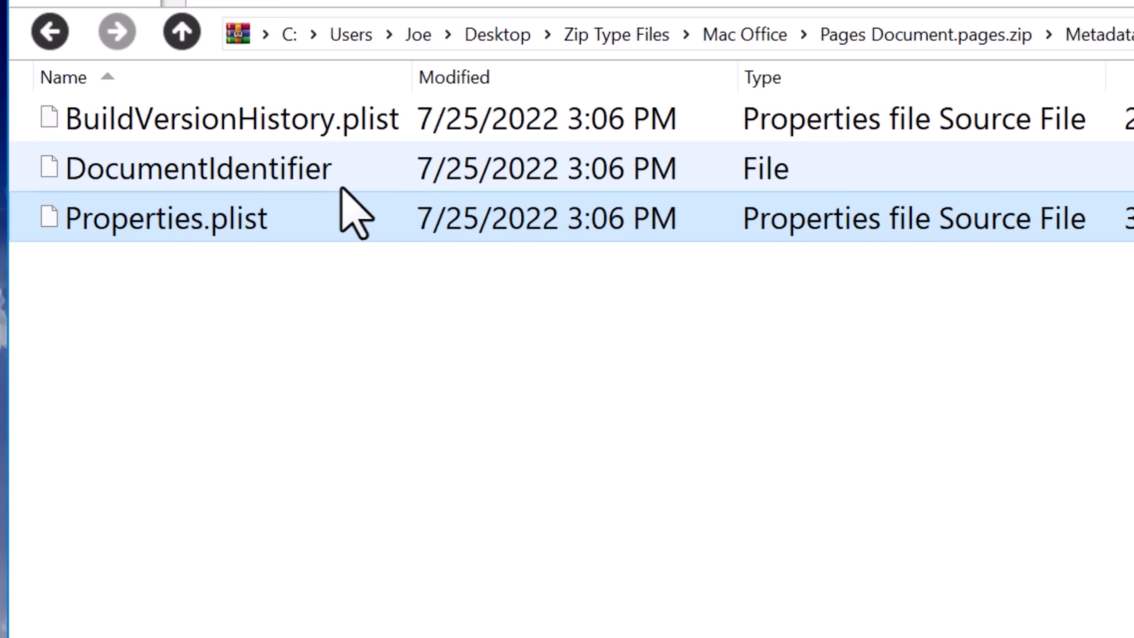
click(887, 43)
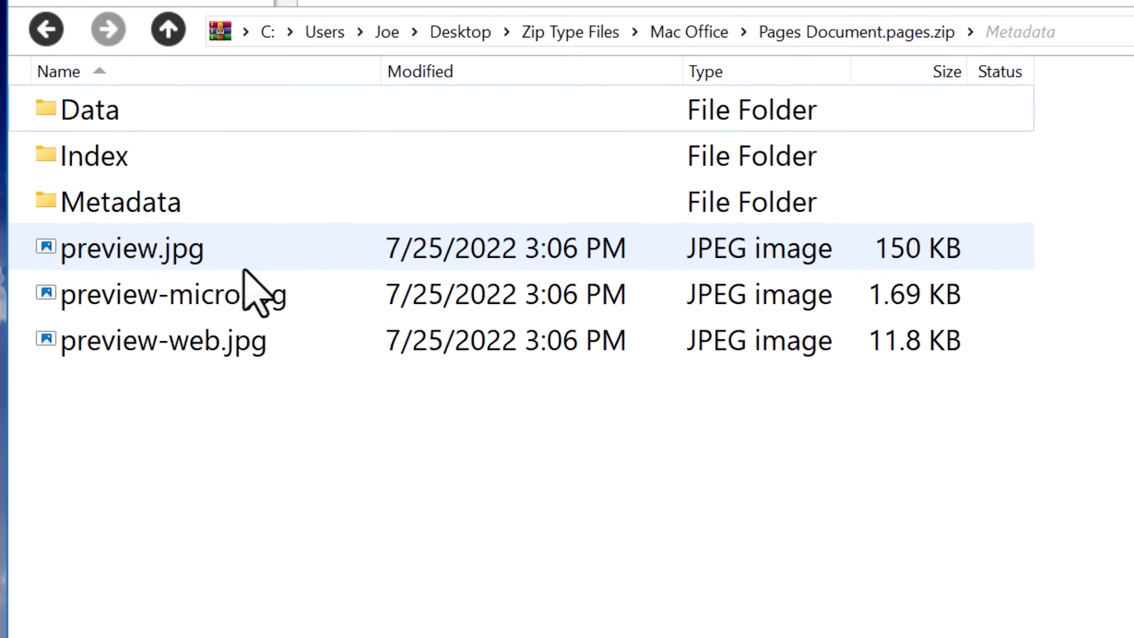
key(ctrl+shift+1)
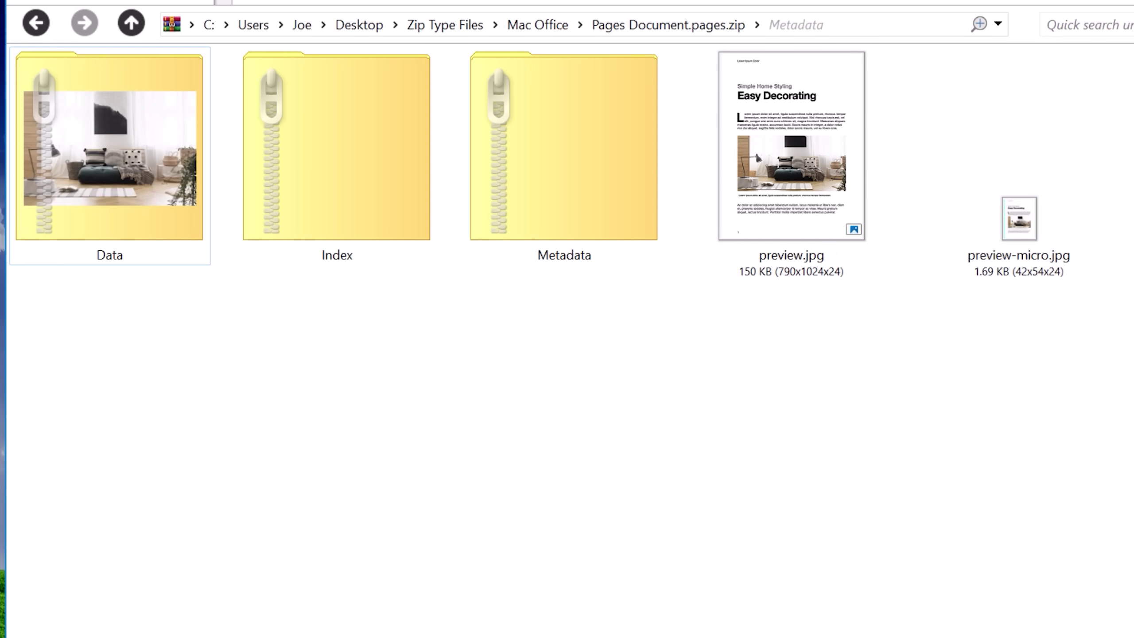
key(ctrl+shift+6)
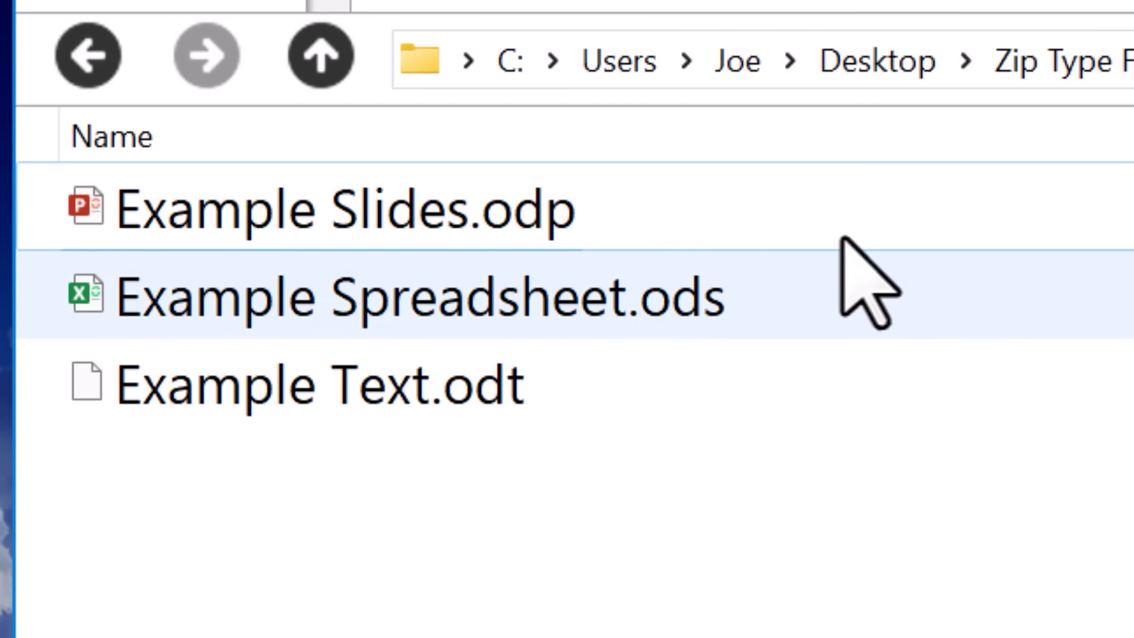
Append .zip to Example Slides.odp, Example Spreadsheet.ods and Example Text.odt
click(591, 212)
key(F2)
click(592, 212)
key(Tab)
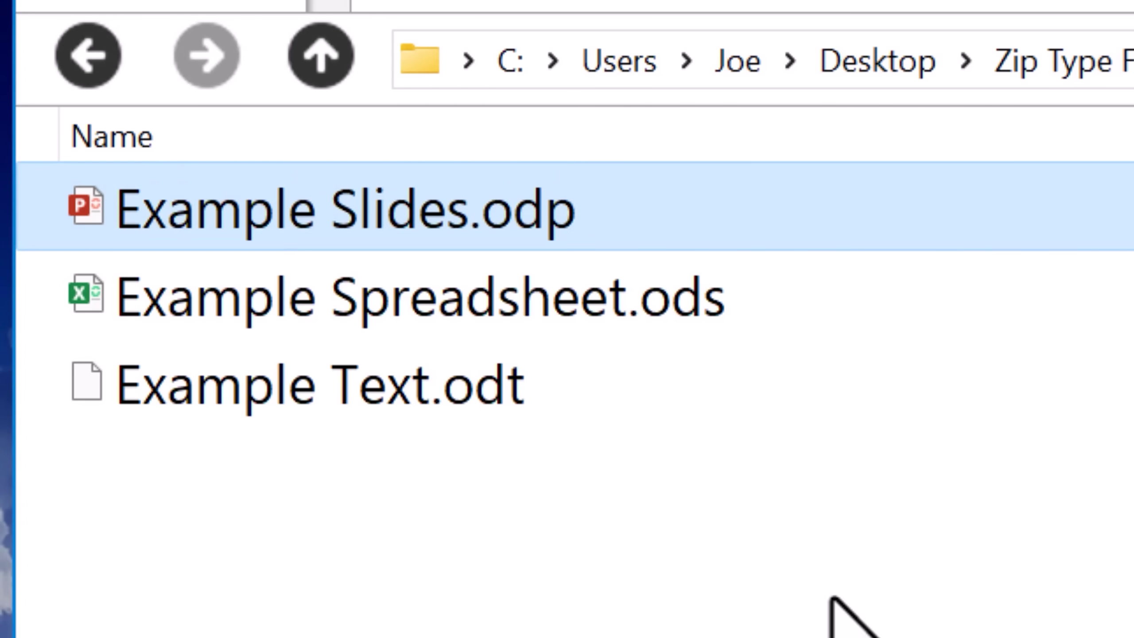
key(End)
text(.zip)
key(Tab)
key(End)
text(.zip)
key(Return)
Browse the Spreadsheet, Slides and Text archives, including the spreadsheet's XML files and Pictures folder
double_click(657, 325)
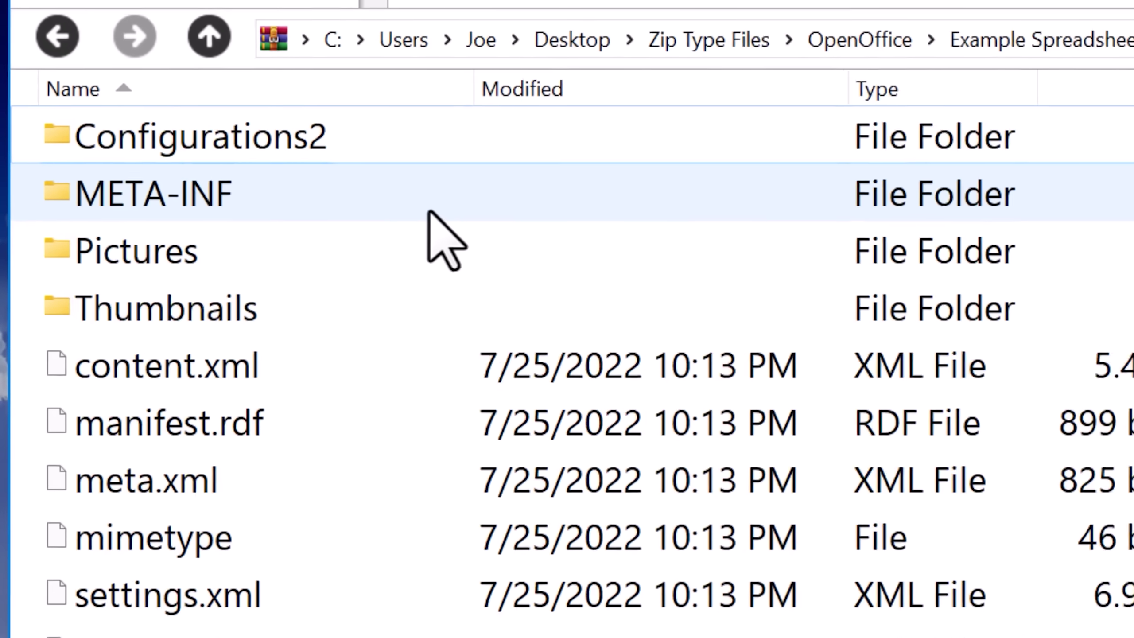
click(174, 300)
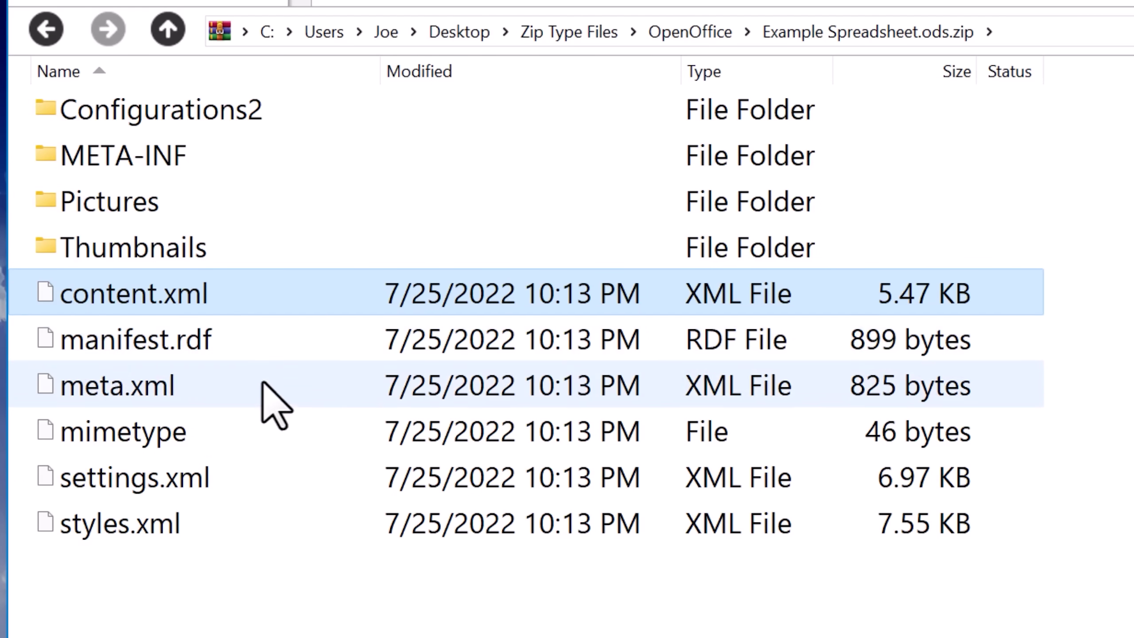
click(270, 391)
click(254, 478)
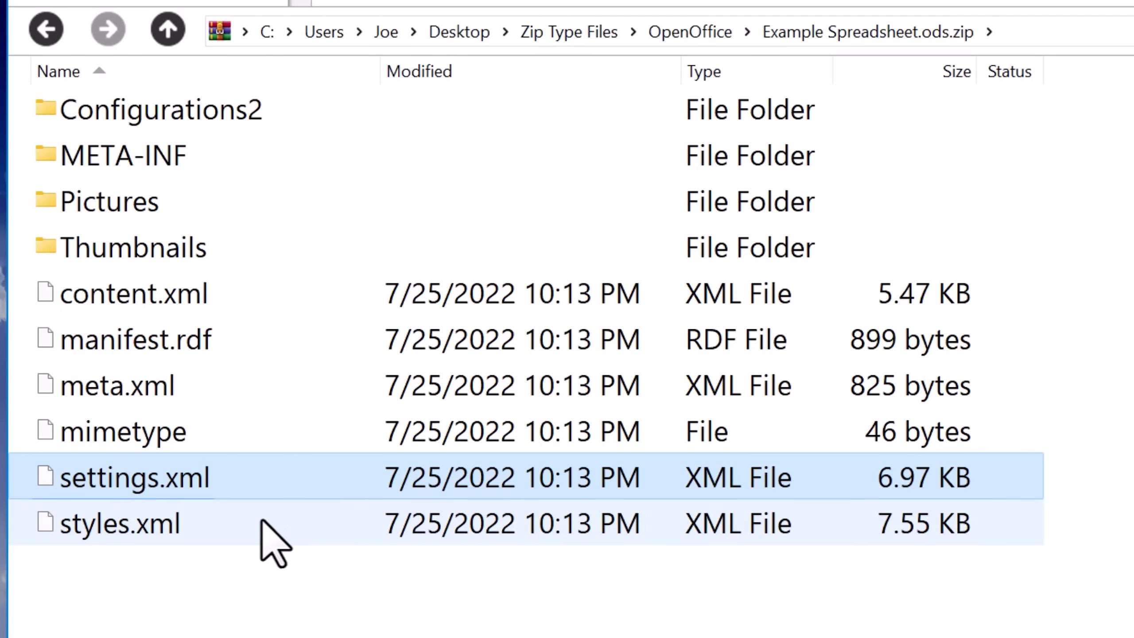
double_click(279, 218)
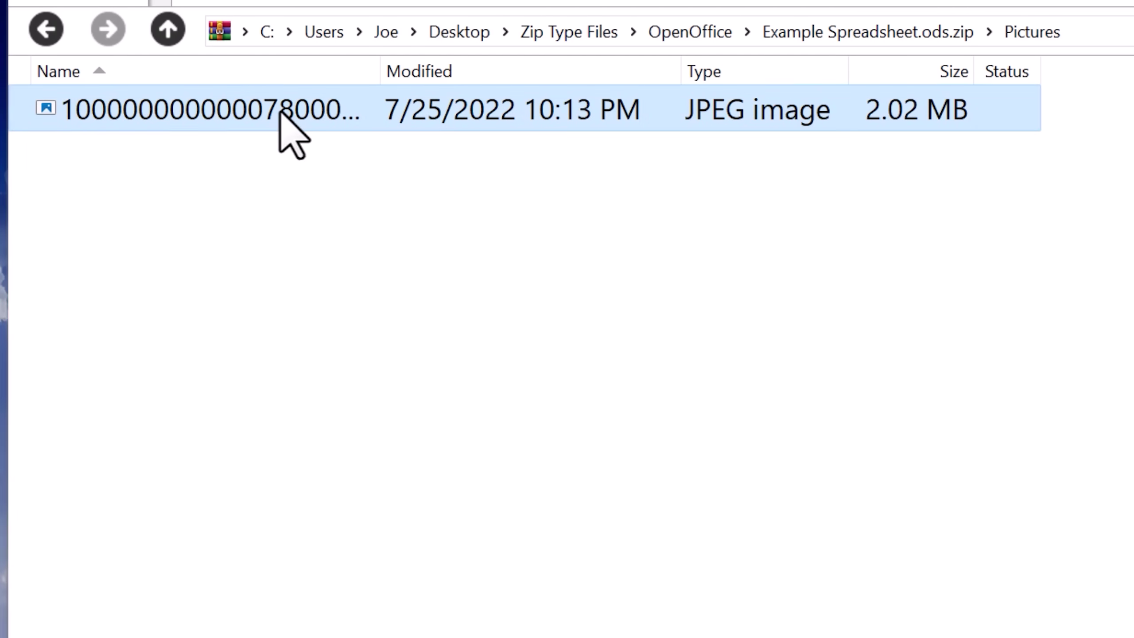
key(BackSpace)
key(BackSpace)
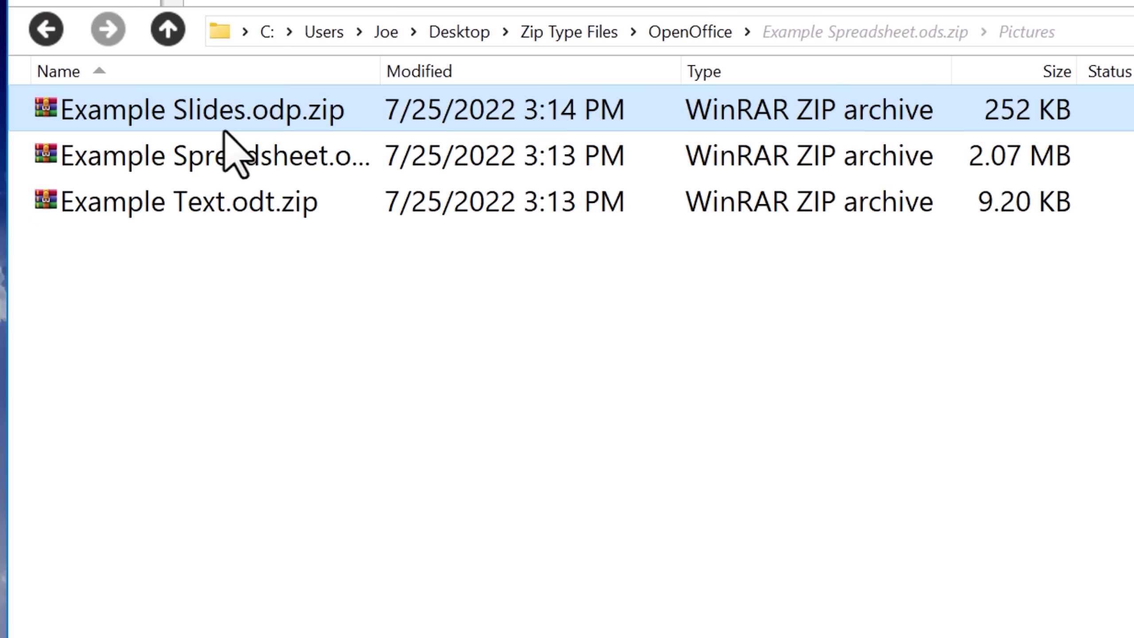
double_click(223, 126)
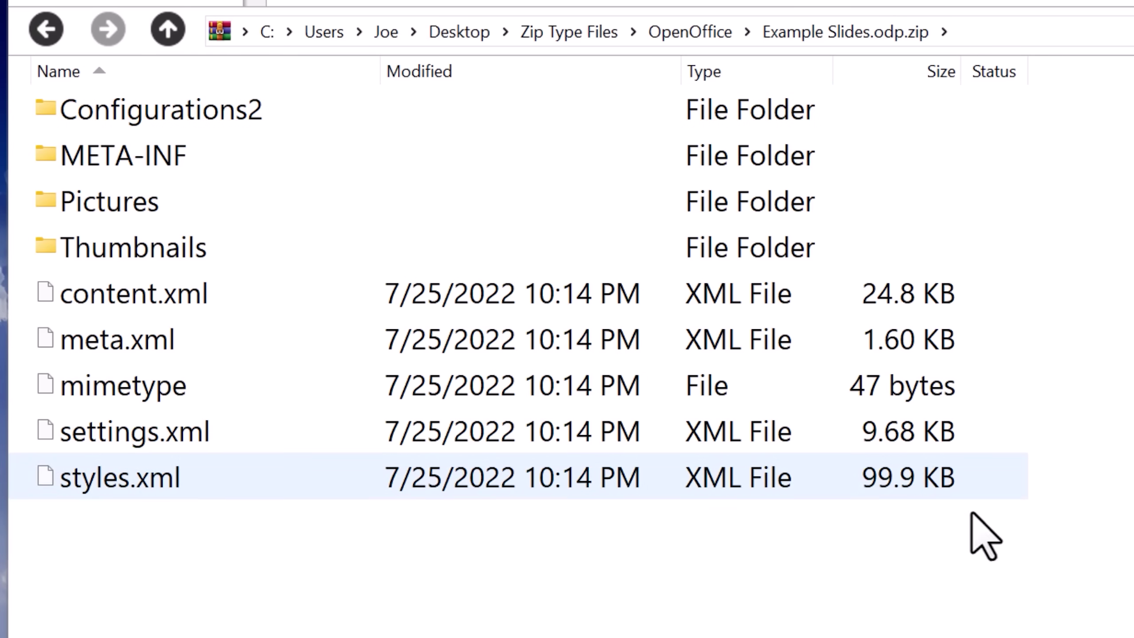
click(705, 32)
double_click(197, 223)
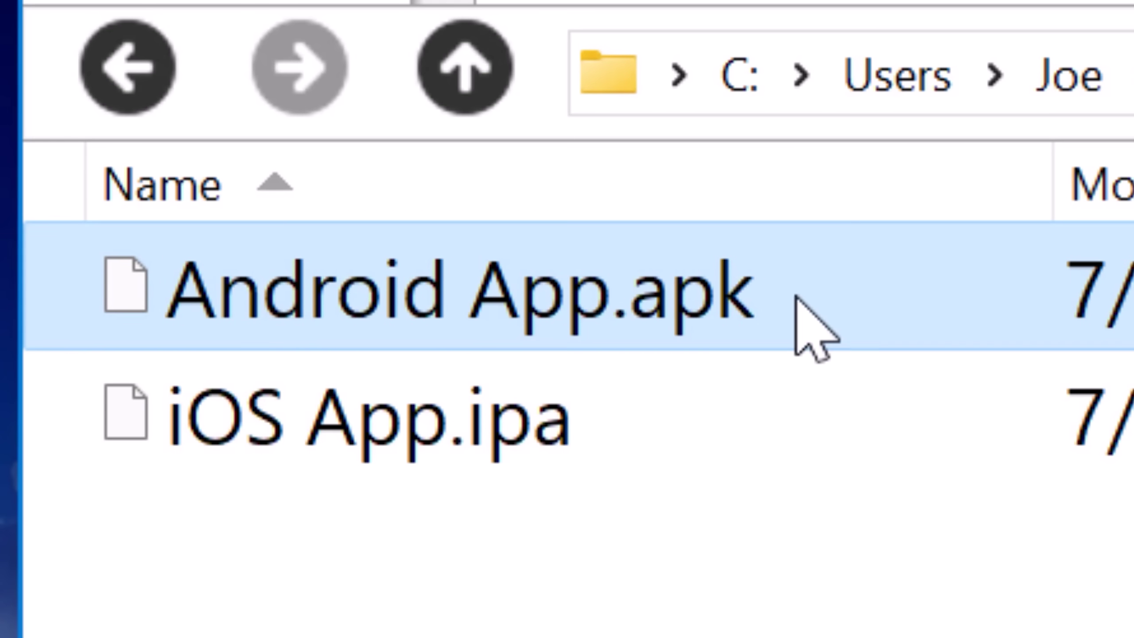
Rename Android App.apk and iOS App.ipa to end in .zip, then open the Android archive
click(619, 444)
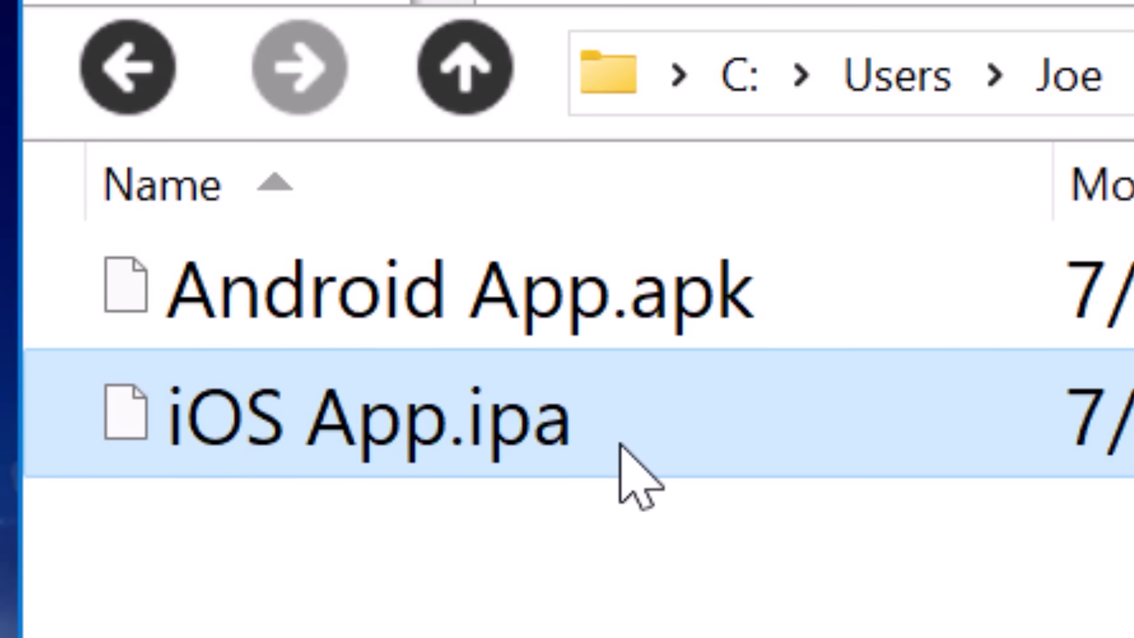
click(848, 317)
click(760, 294)
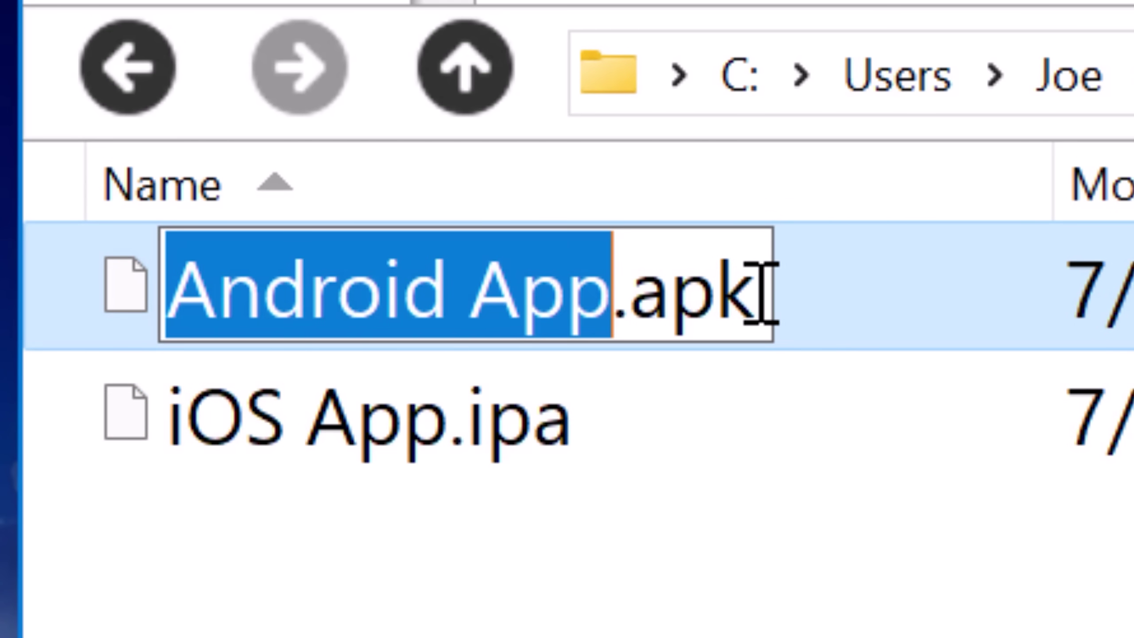
key(End)
text(.zip)
click(754, 423)
click(569, 423)
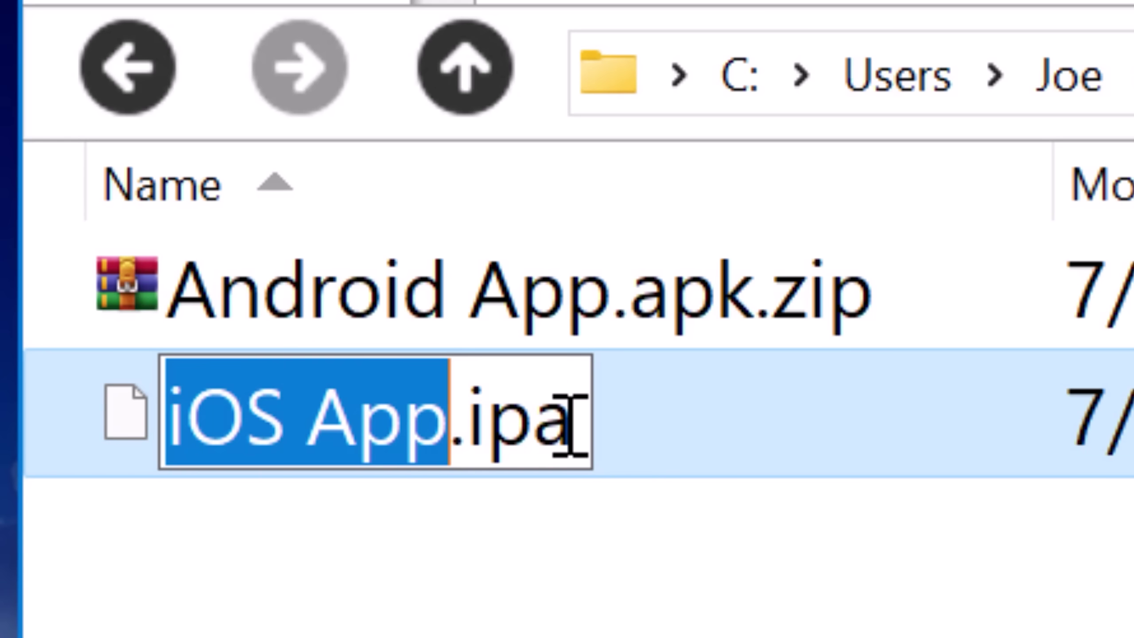
key(End)
text(.zip)
click(726, 388)
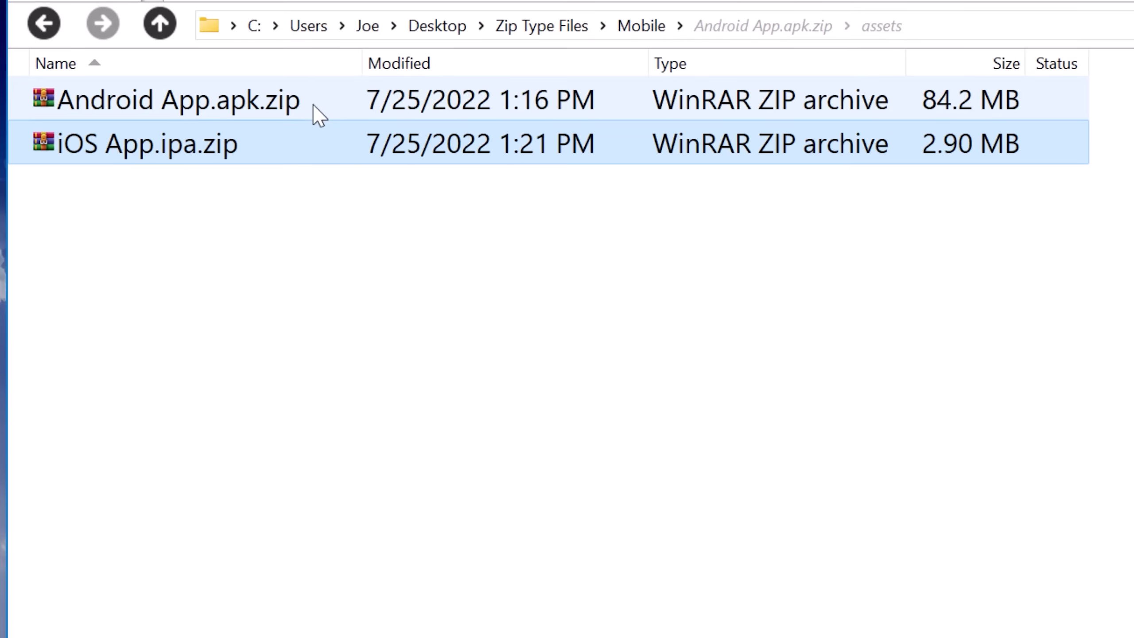
double_click(518, 166)
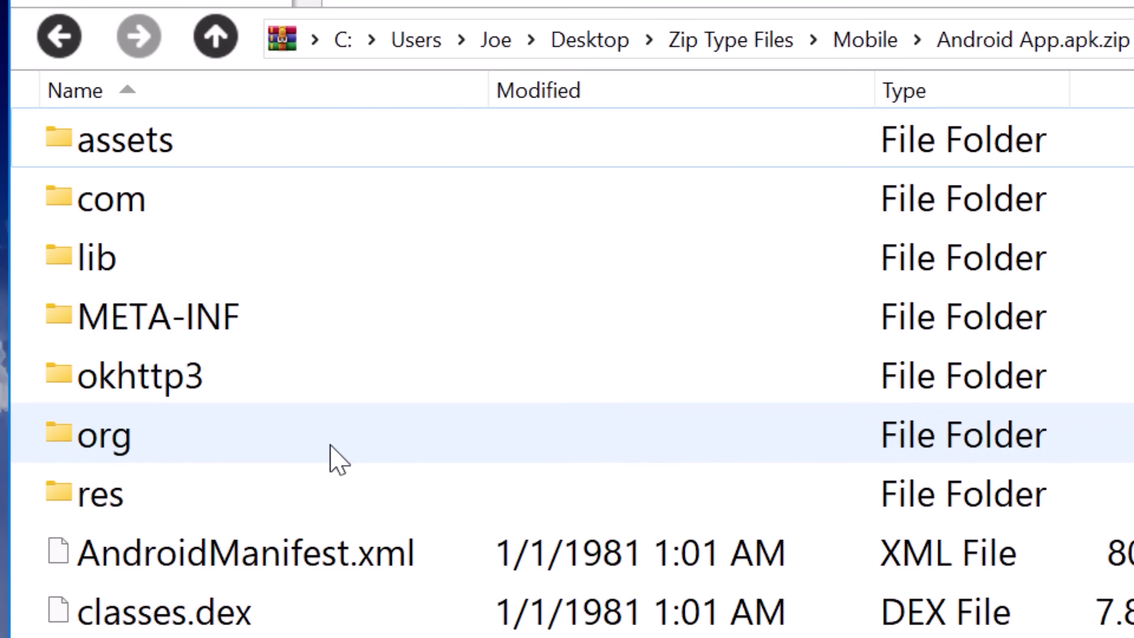
Browse the APK's assets folder, then its res folder
double_click(312, 148)
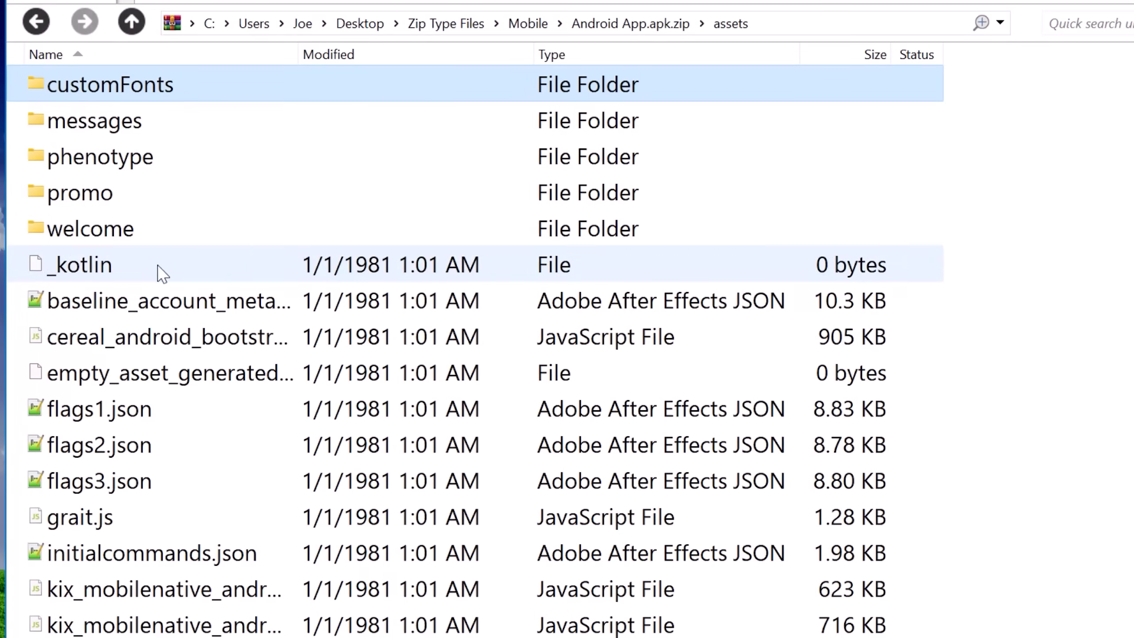
scroll(281, 560, down, 1)
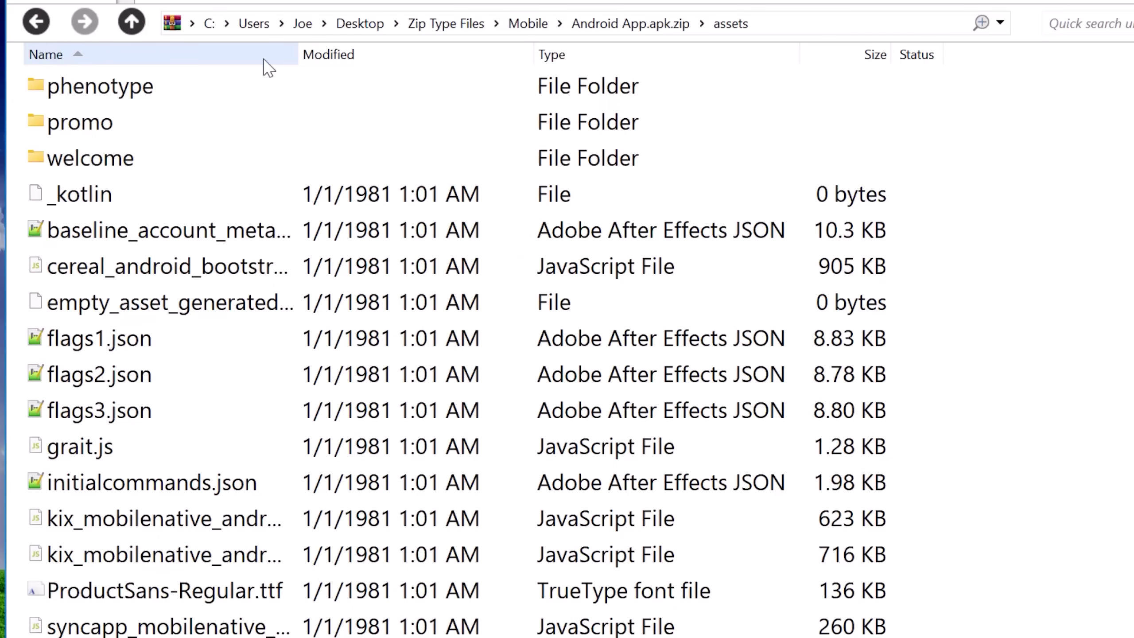
click(142, 23)
double_click(94, 302)
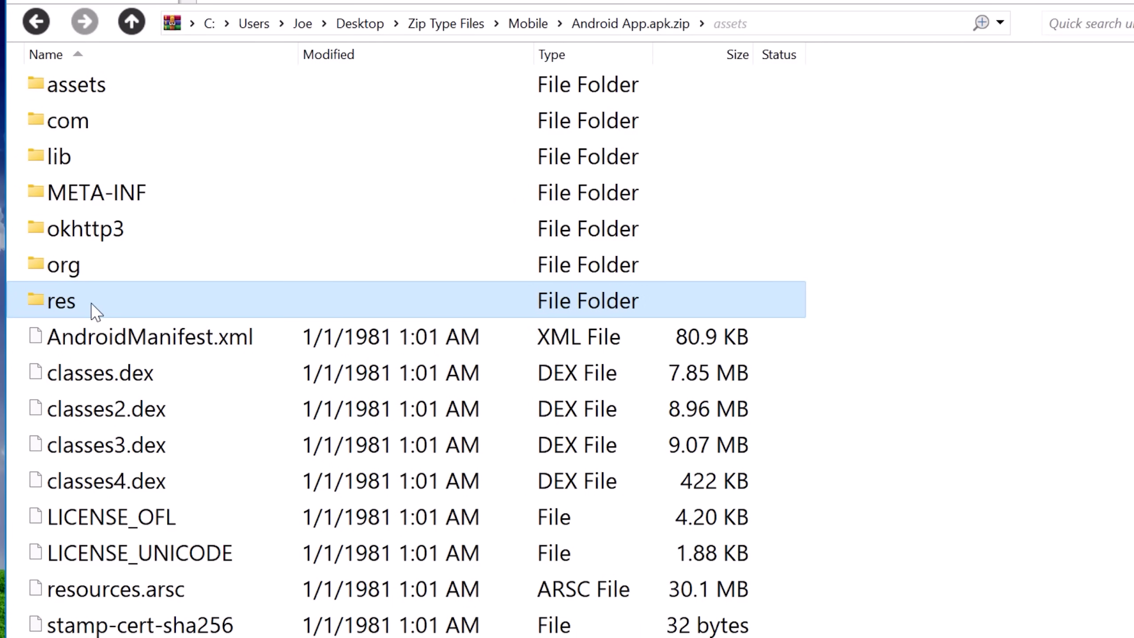
scroll(175, 269, down, 10)
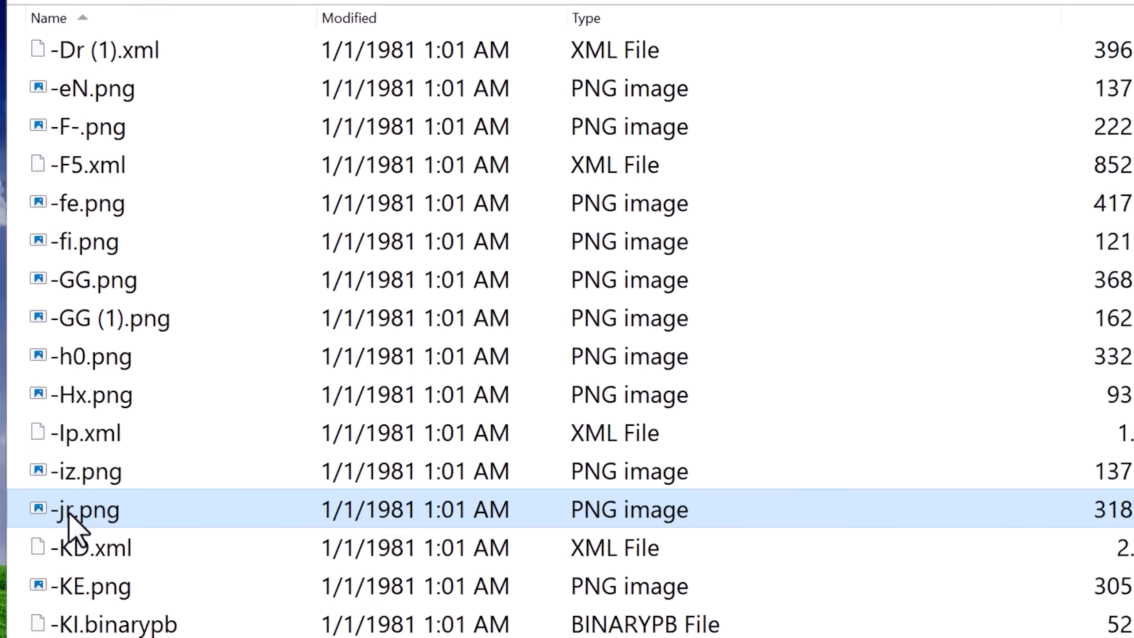
Preview the -jr.png image, select -Lv.png, then select iOS App.ipa.zip
double_click(69, 514)
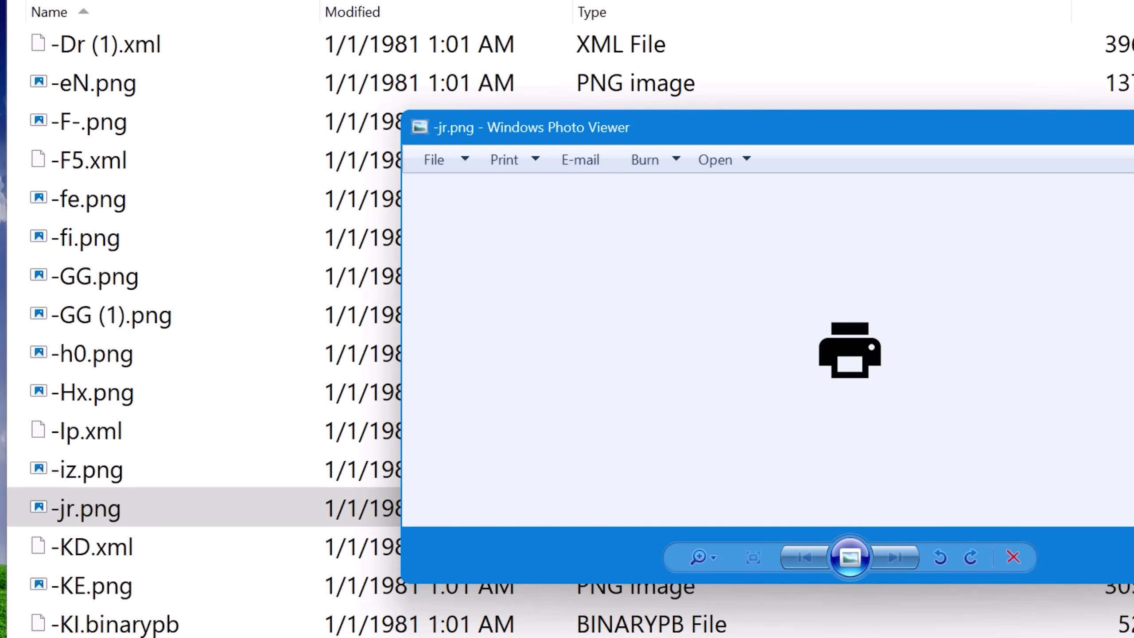
key(Escape)
scroll(228, 501, down, 3)
click(140, 472)
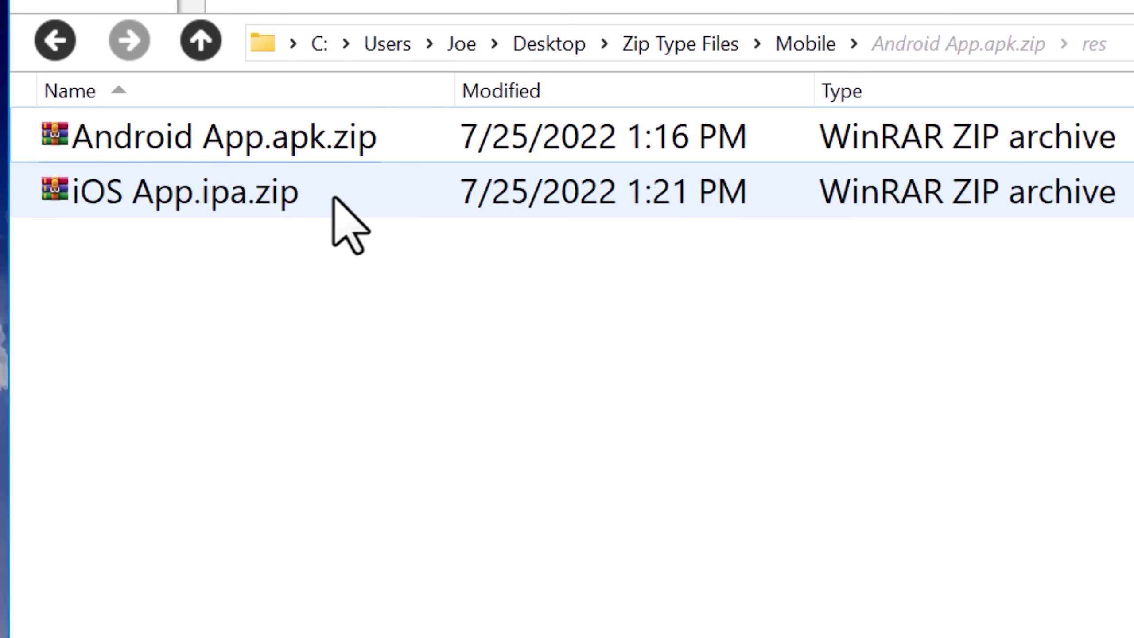
click(334, 198)
Open iOS App.ipa.zip down to Payload/minecraftpe.app and browse InAppSettings.bundle and en.lproj
double_click(338, 200)
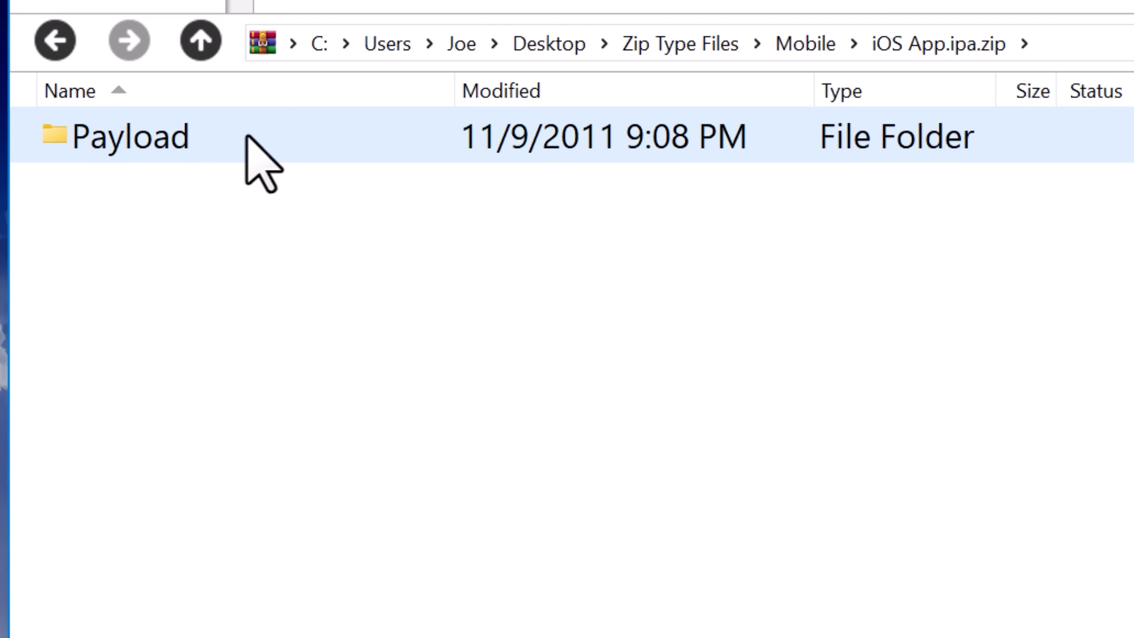
double_click(212, 142)
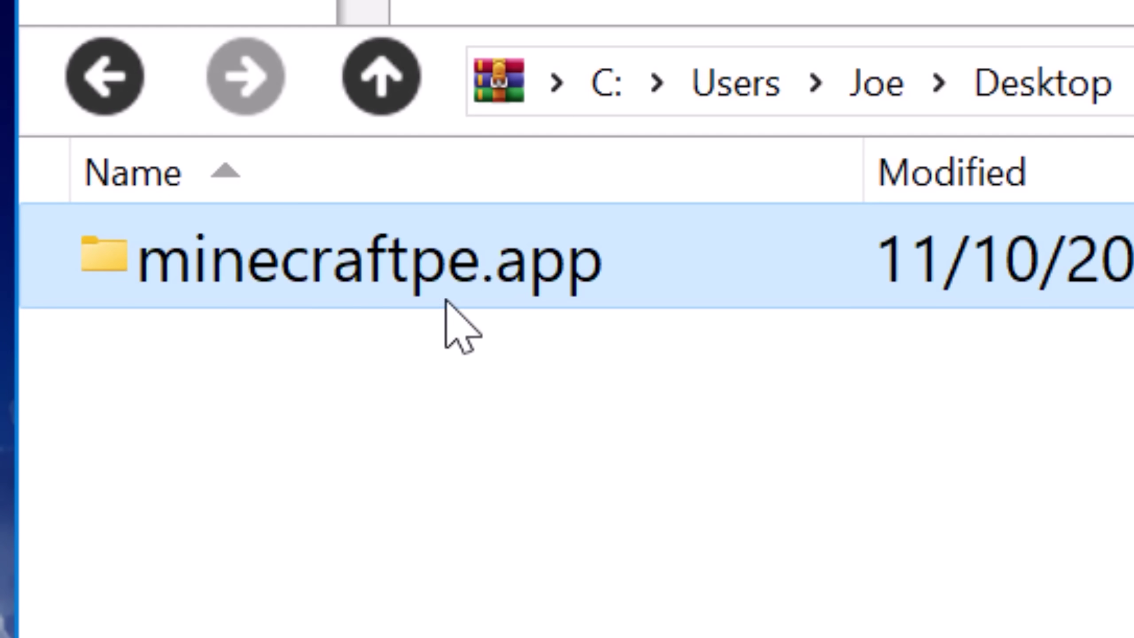
double_click(652, 286)
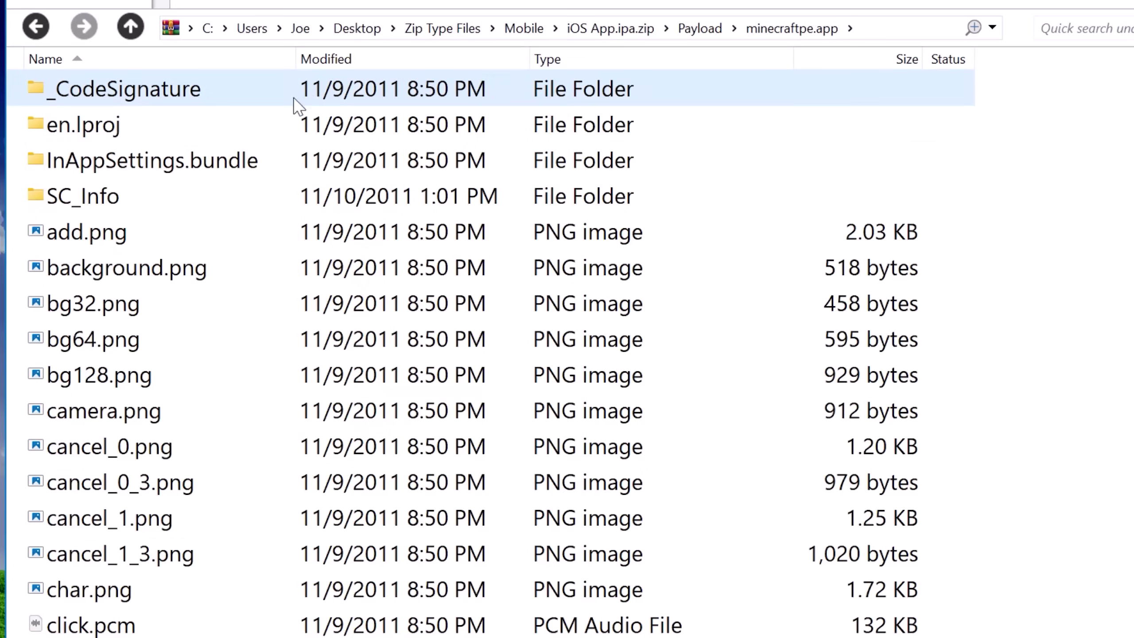
click(174, 168)
double_click(175, 168)
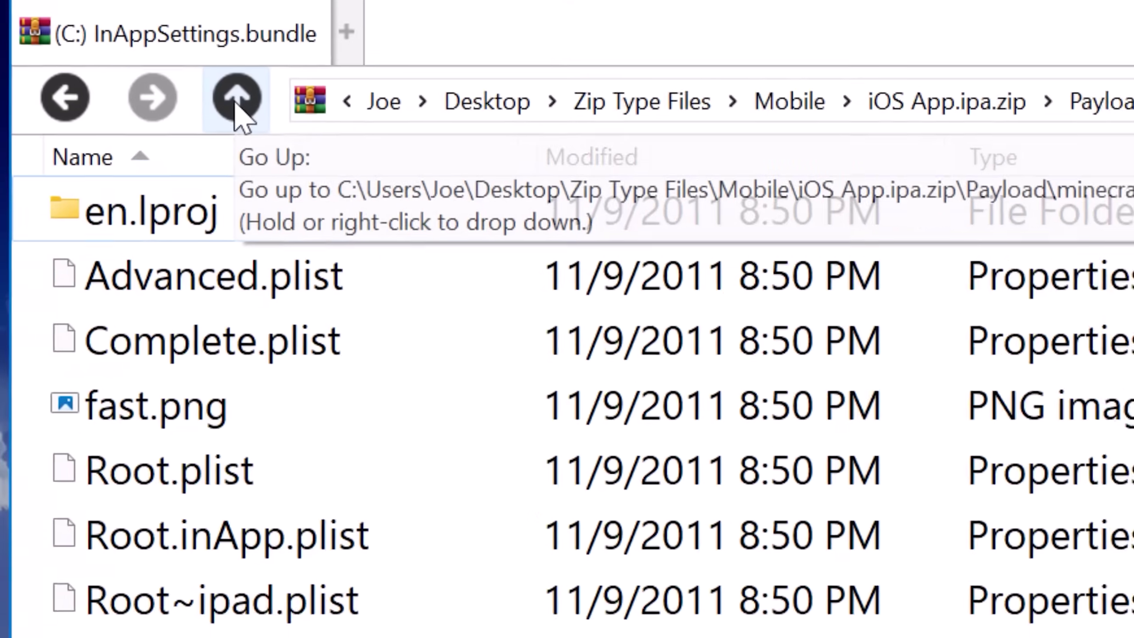
click(130, 27)
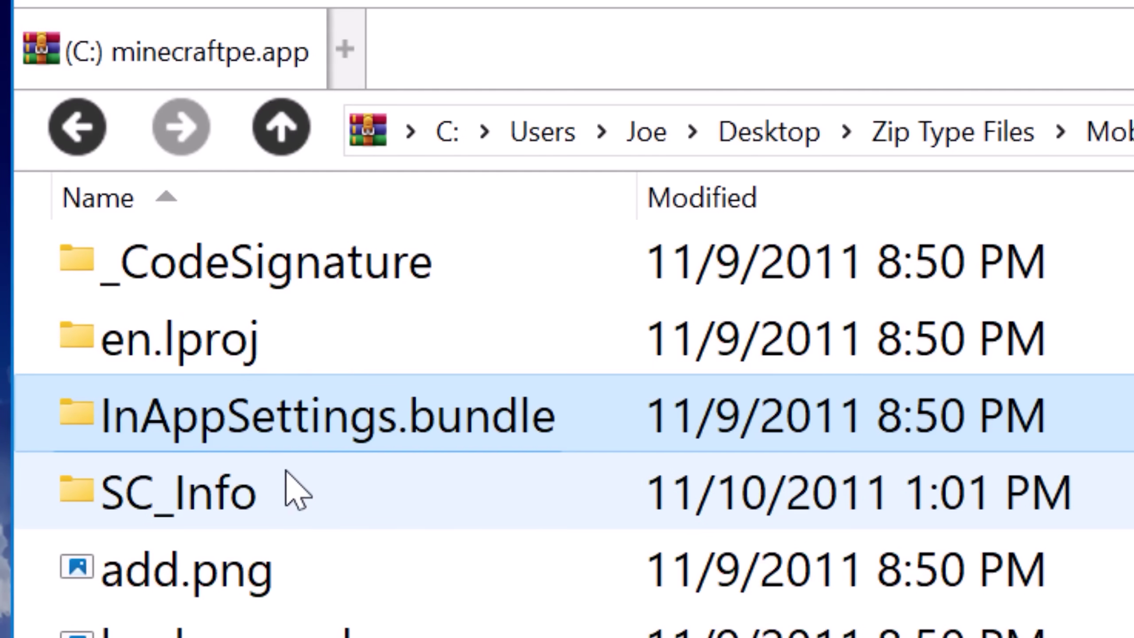
double_click(279, 355)
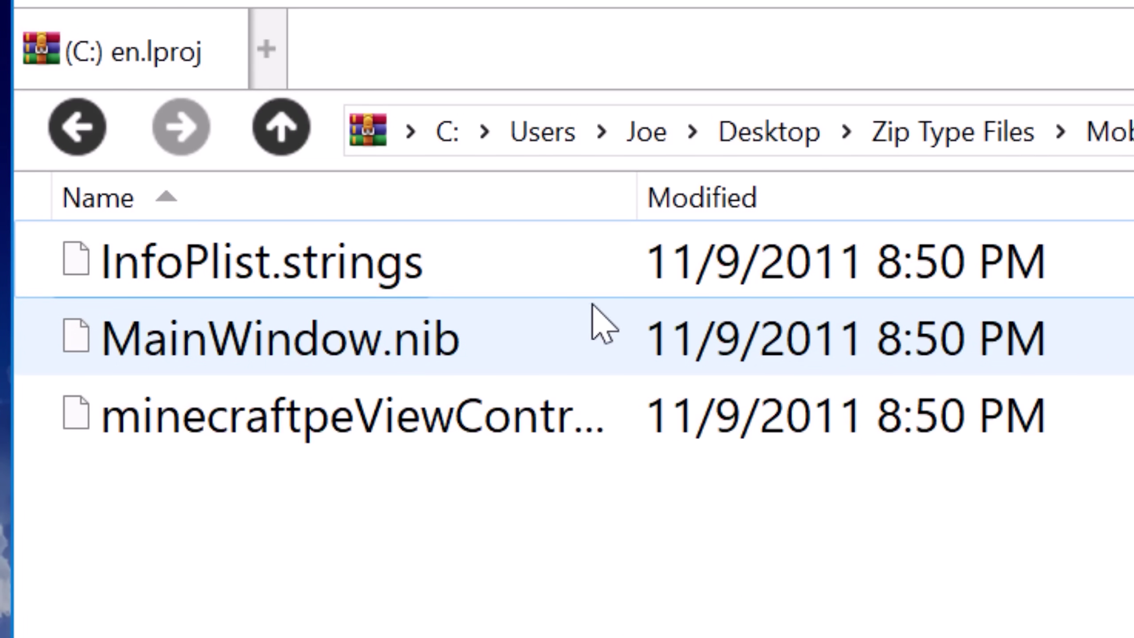
Widen the Name column and sort the minecraftpe.app file listing by size
drag(636, 197, 893, 197)
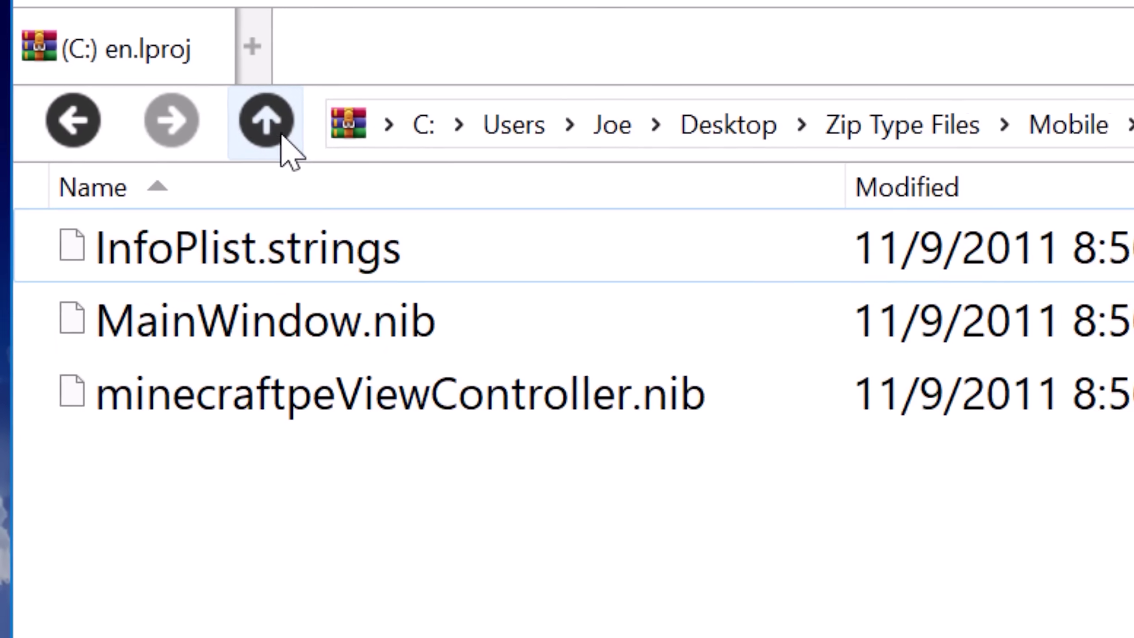
click(282, 135)
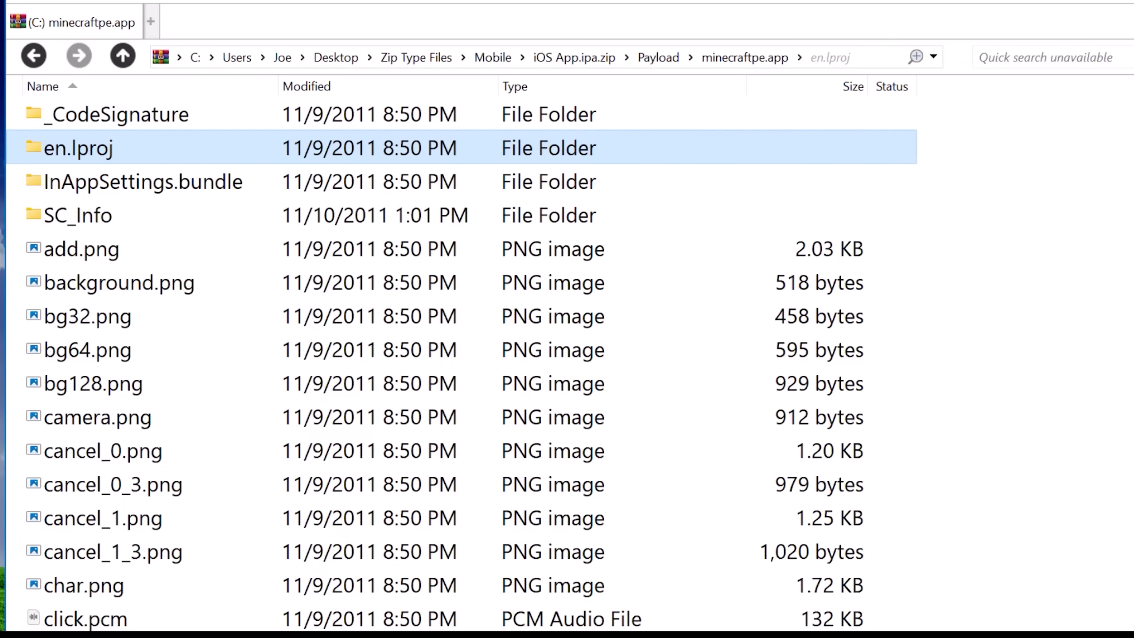
scroll(1071, 223, down, 5)
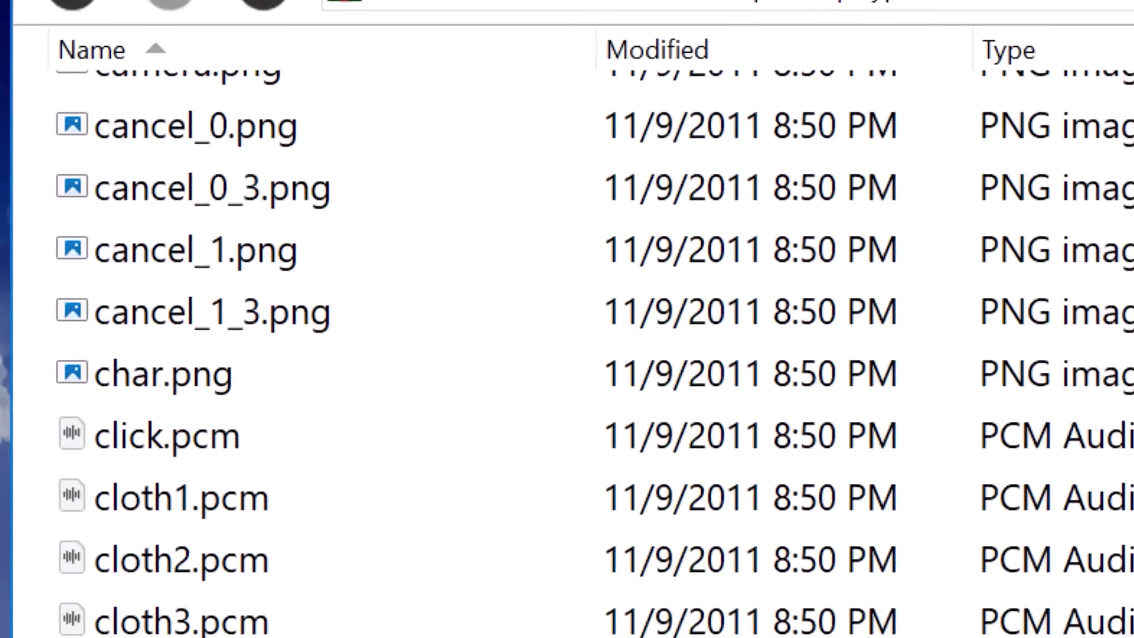
scroll(804, 491, down, 3)
click(582, 464)
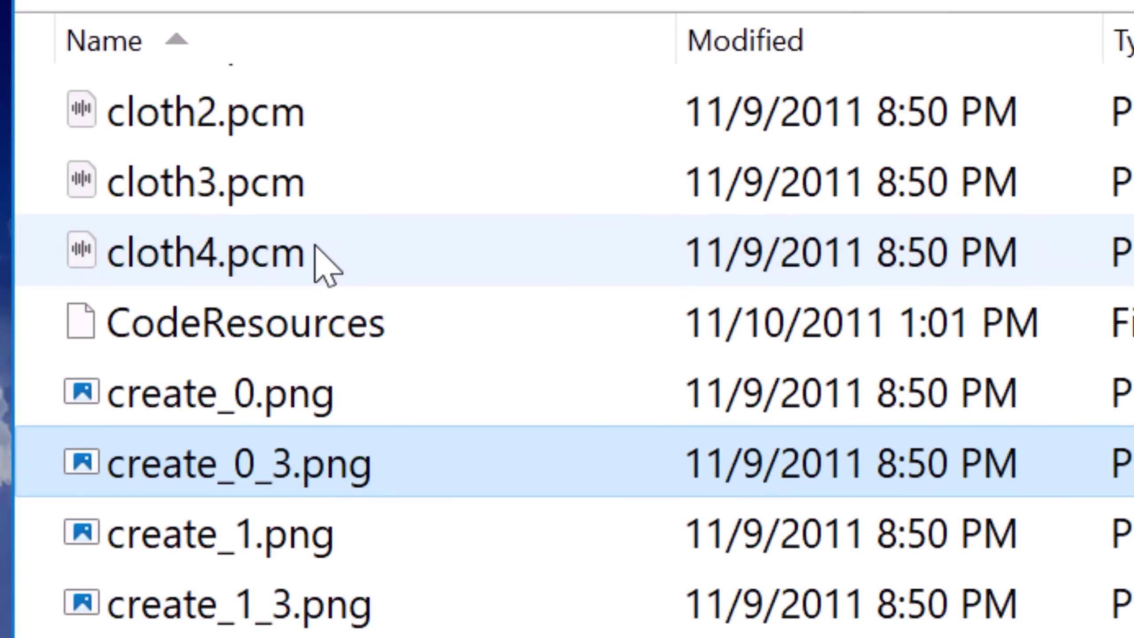
click(134, 244)
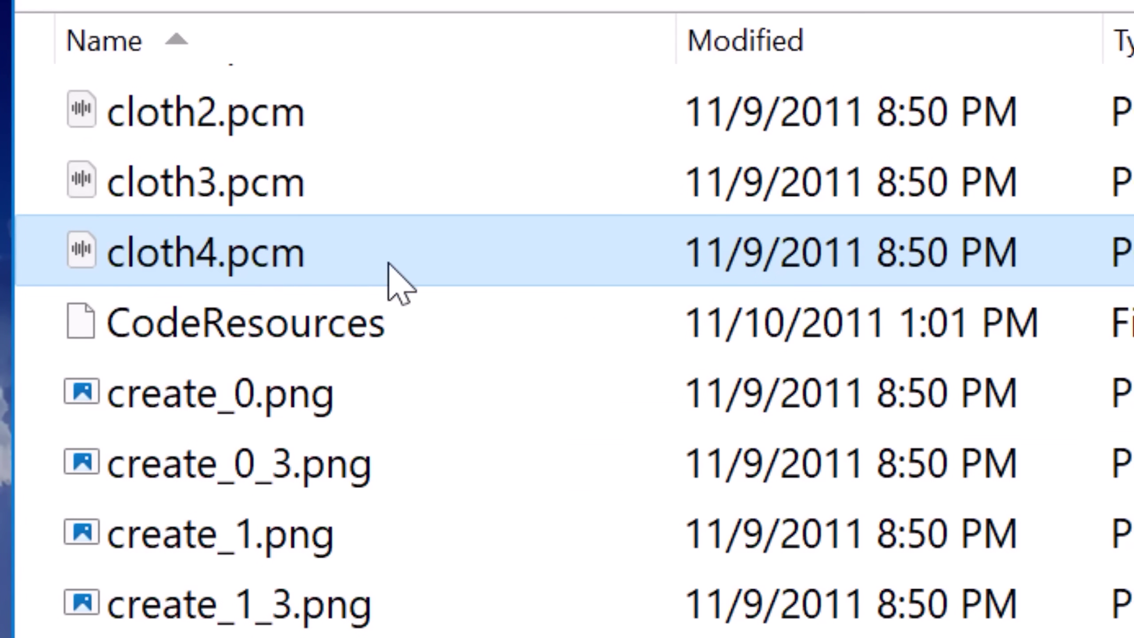
scroll(393, 277, down, 10)
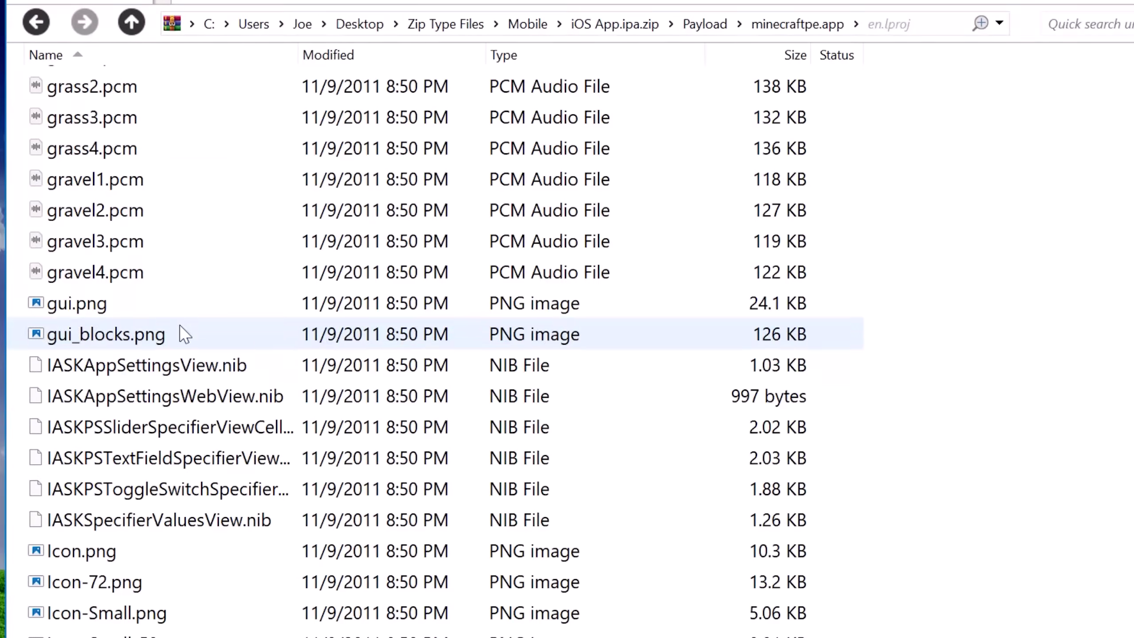
scroll(184, 335, down, 9)
scroll(492, 205, up, 15)
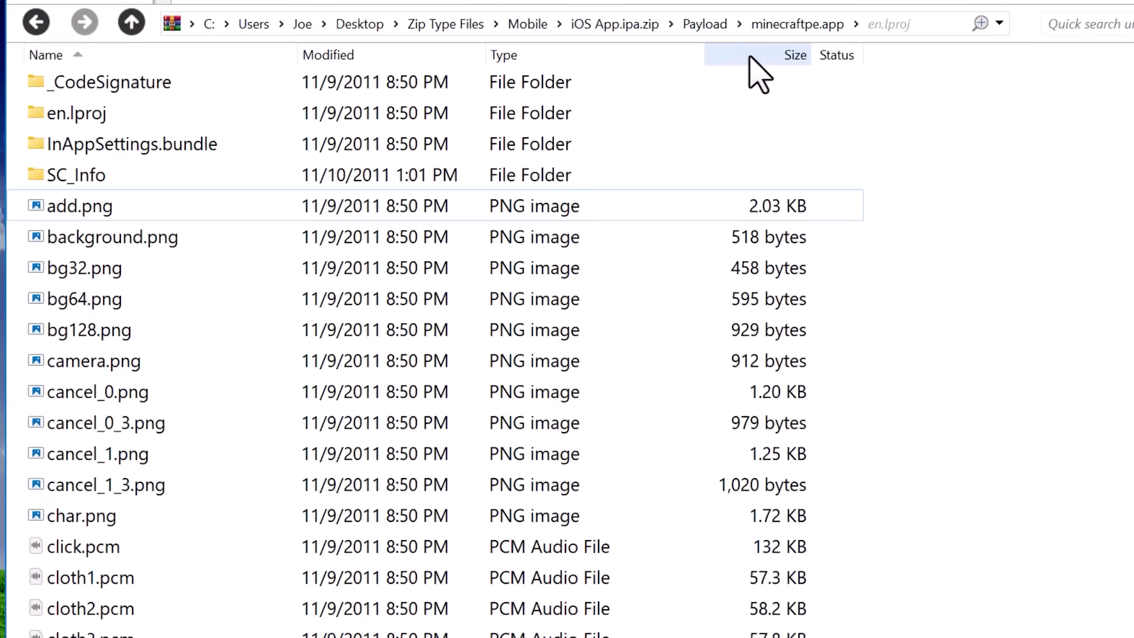
click(775, 56)
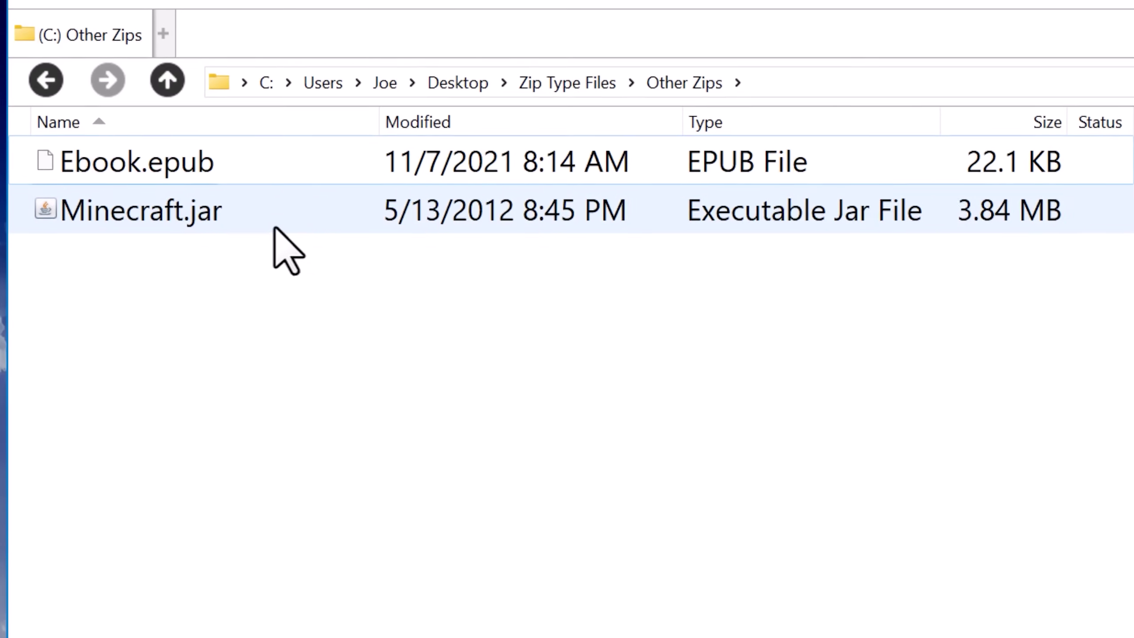
Rename Ebook.epub to Ebook.epub.zip
click(234, 172)
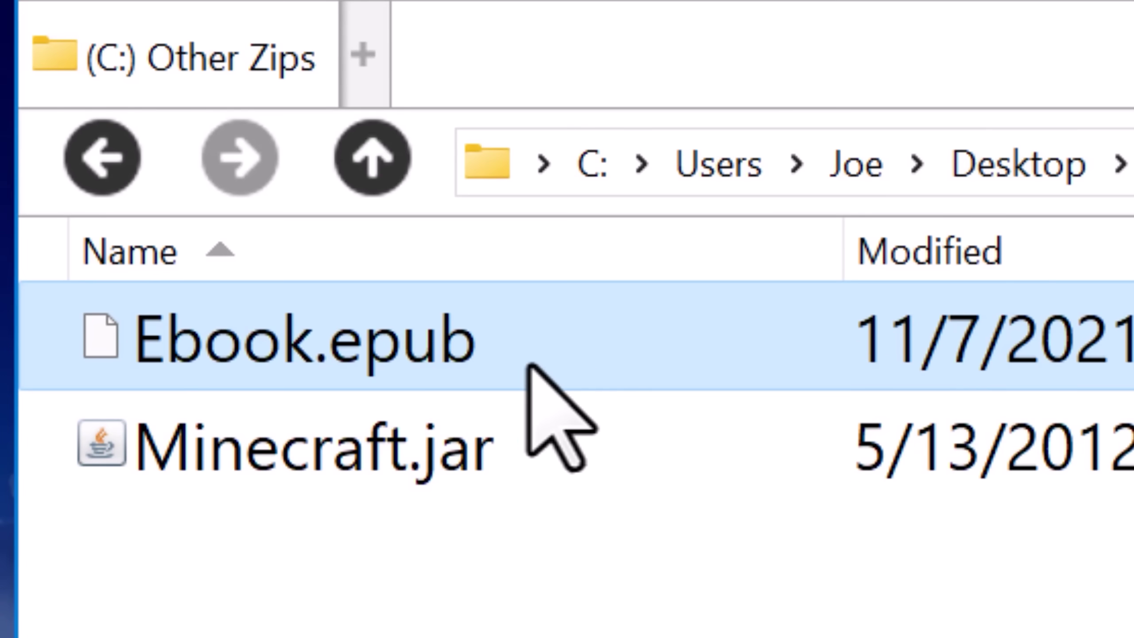
click(478, 353)
text(.zip)
key(Return)
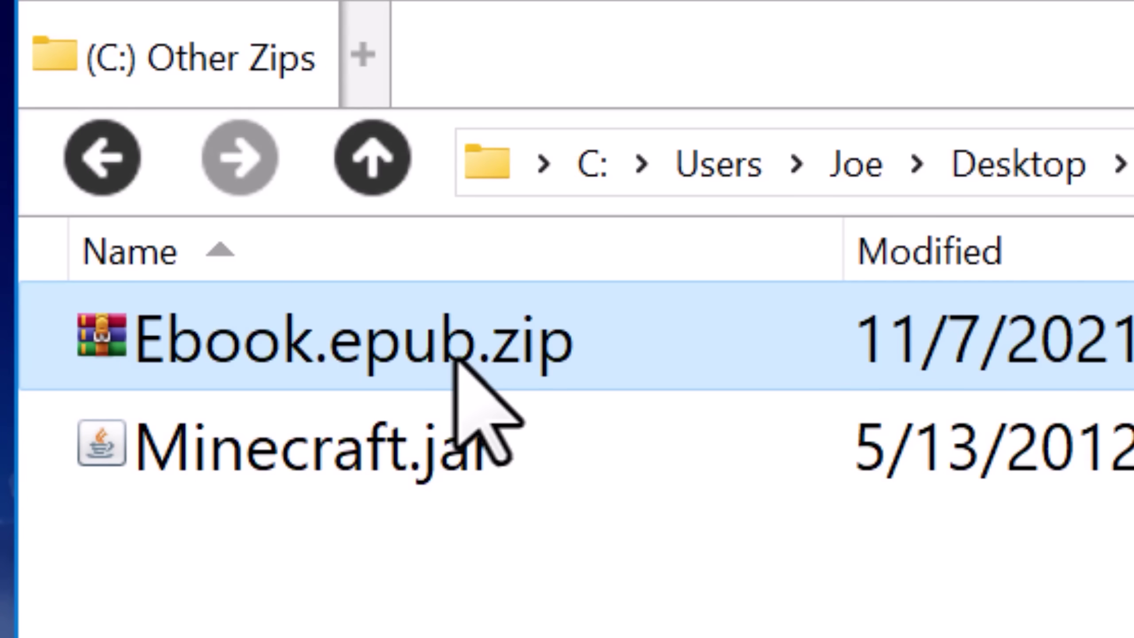
Open Ebook.epub.zip, try content.opf, and preview the cover.jpg image in the images folder
double_click(458, 362)
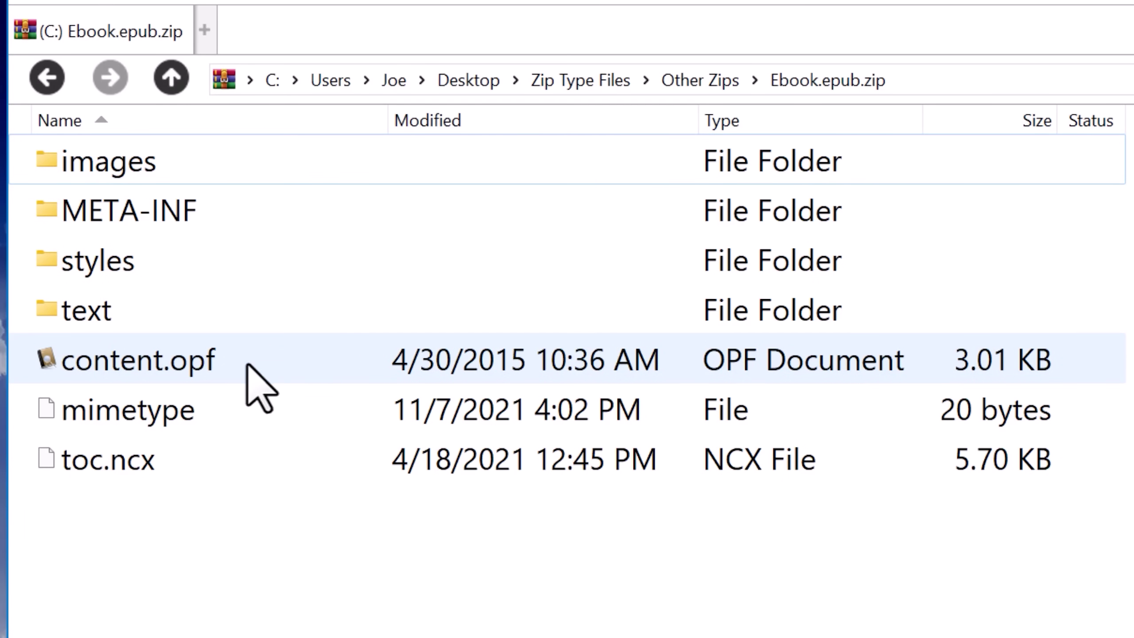
click(247, 364)
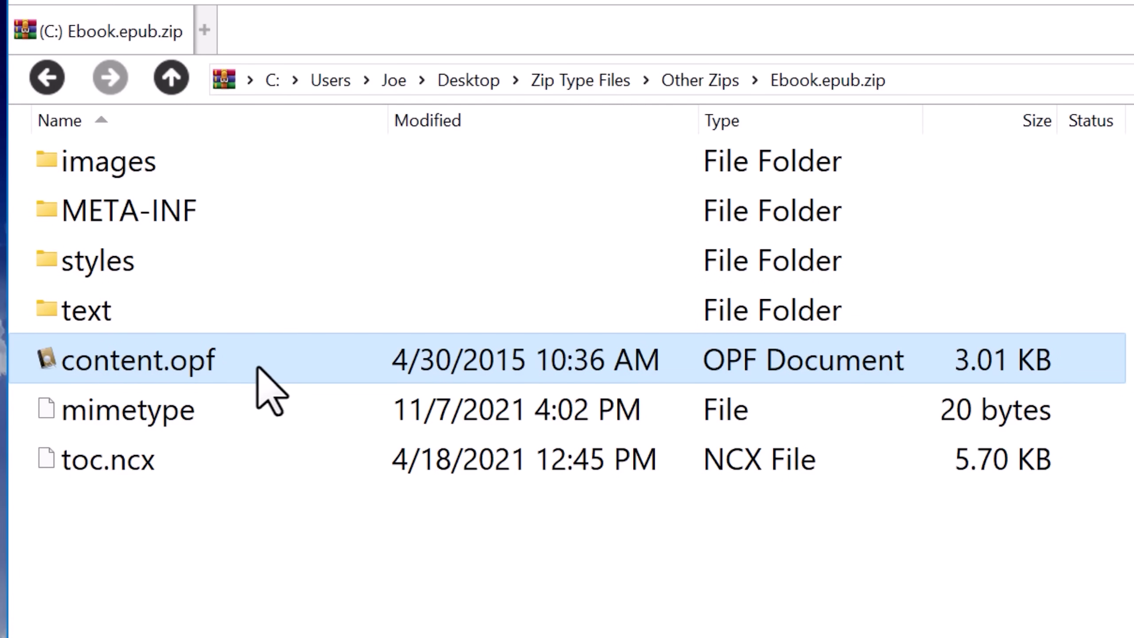
double_click(247, 378)
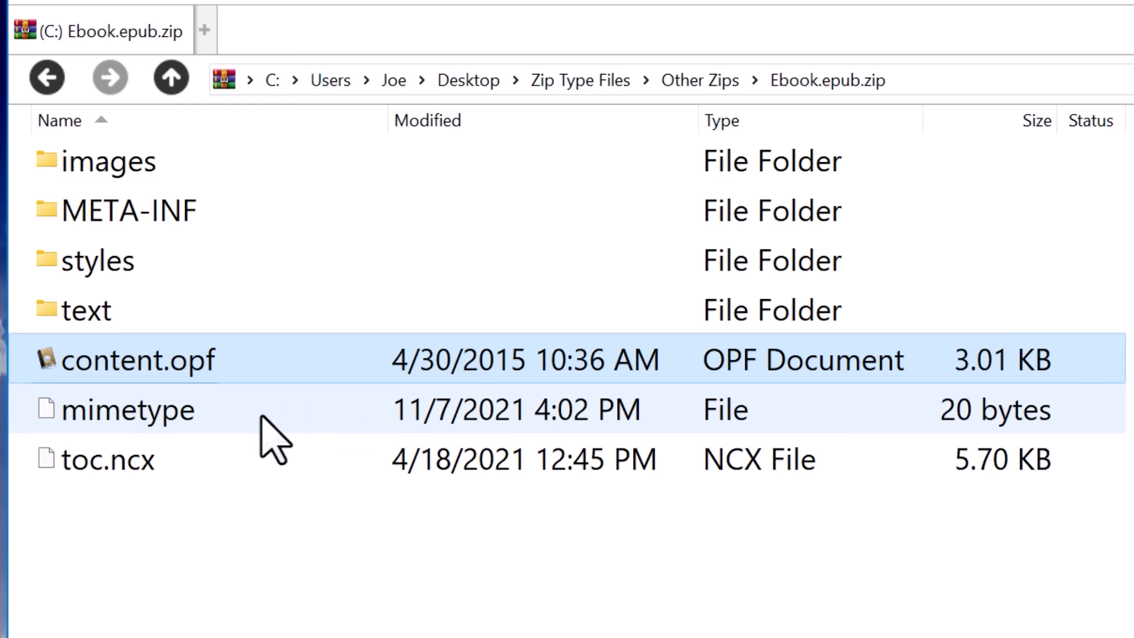
double_click(293, 170)
double_click(160, 172)
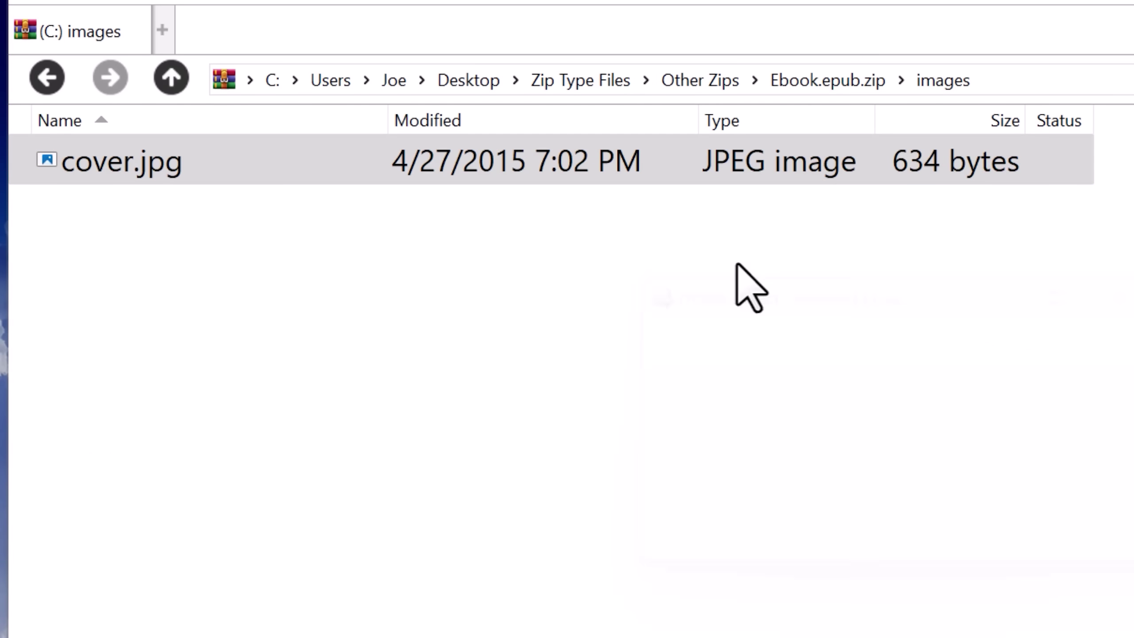
key(alt+F4)
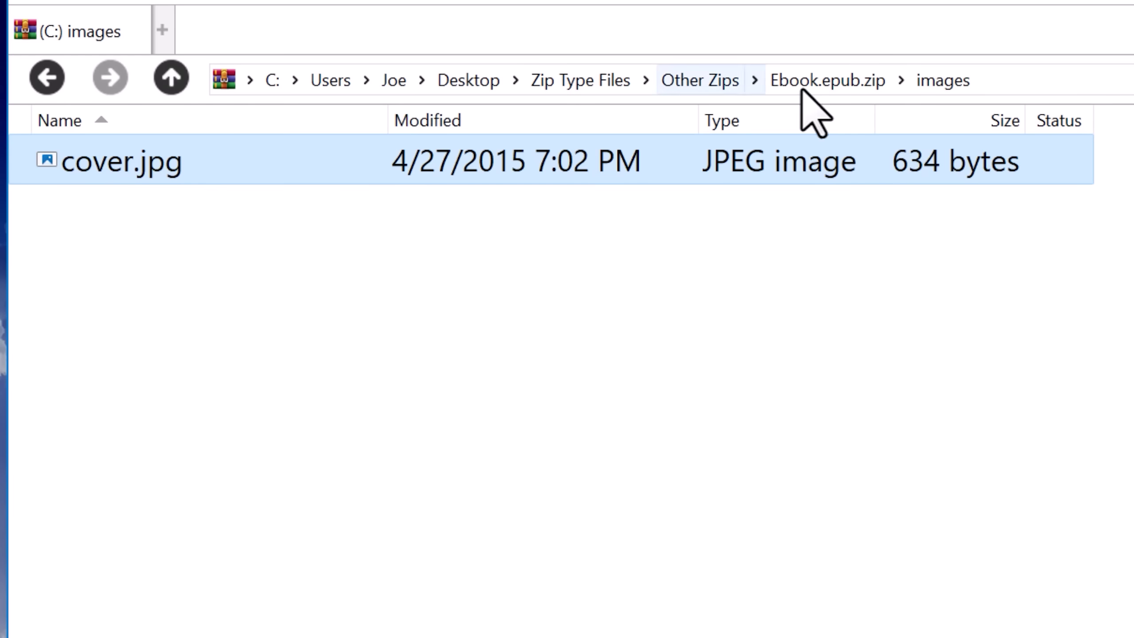
Browse the e-book archive's text and styles folders
click(804, 83)
double_click(205, 323)
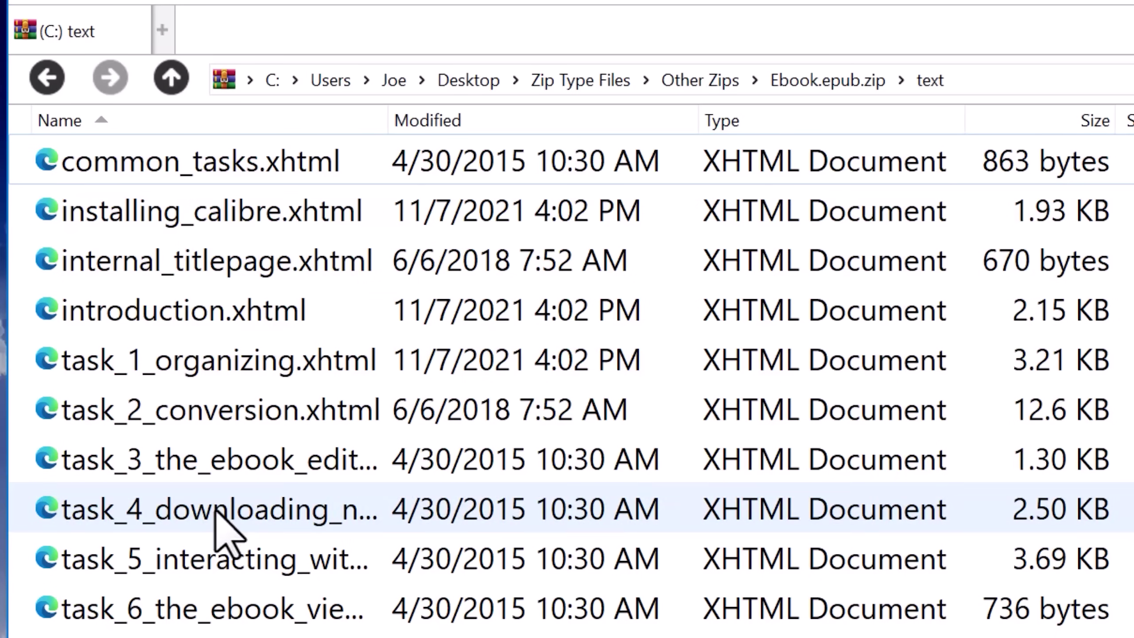
click(814, 80)
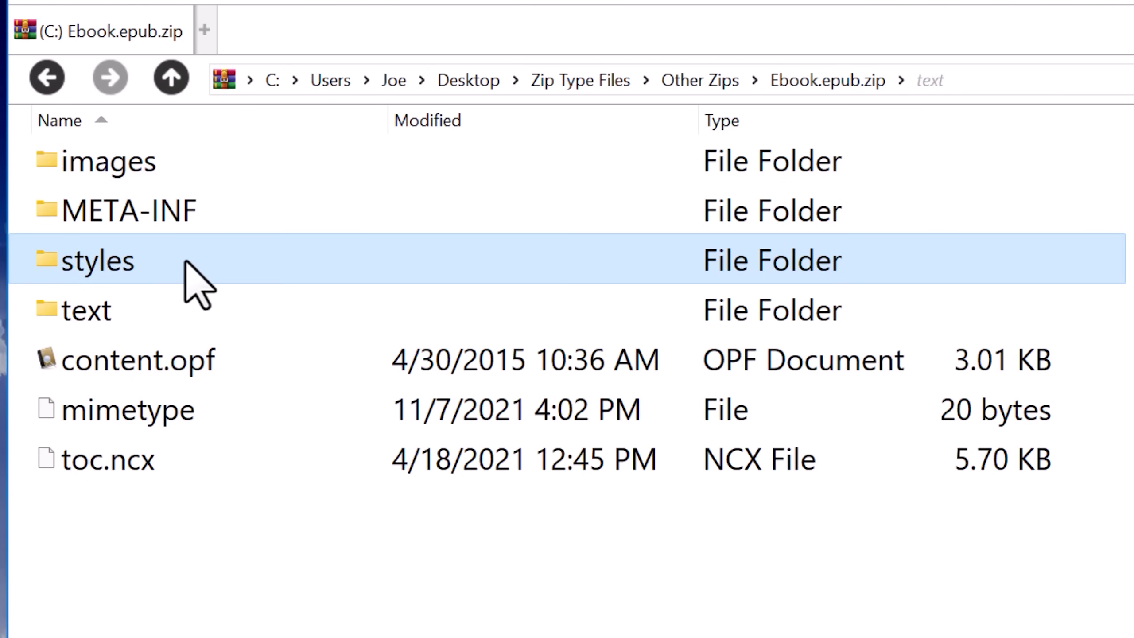
double_click(184, 264)
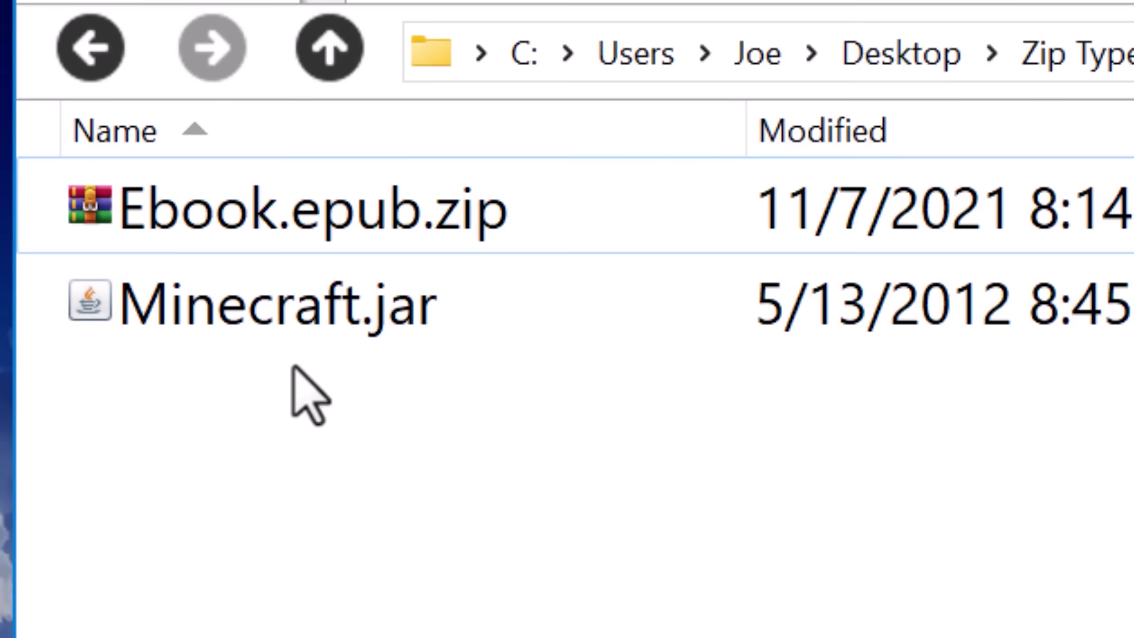
click(253, 321)
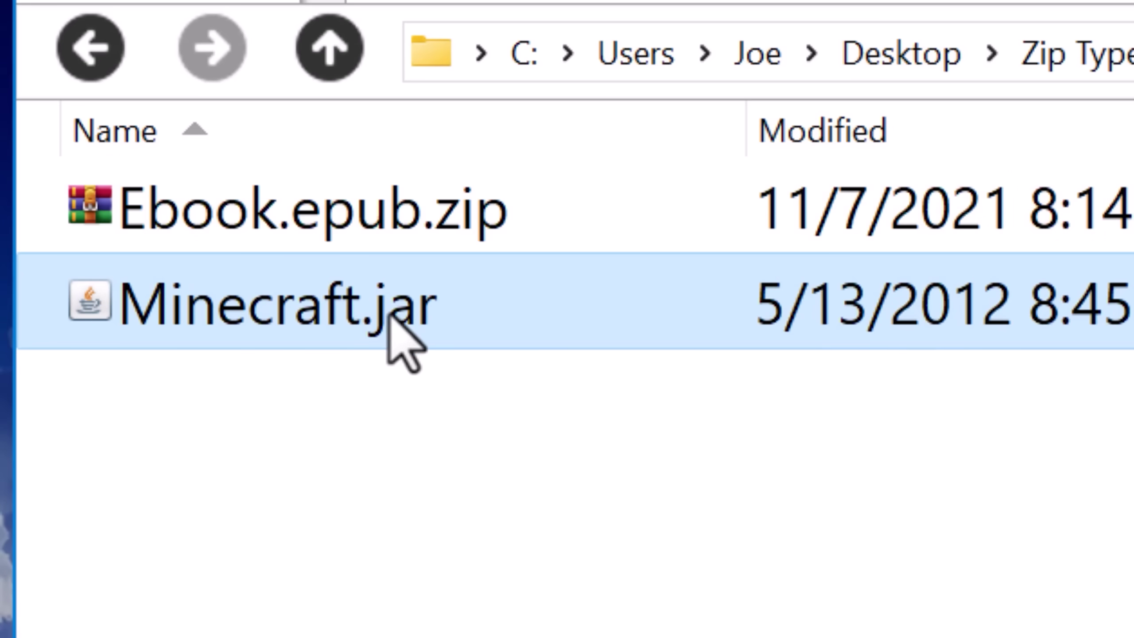
key(Return)
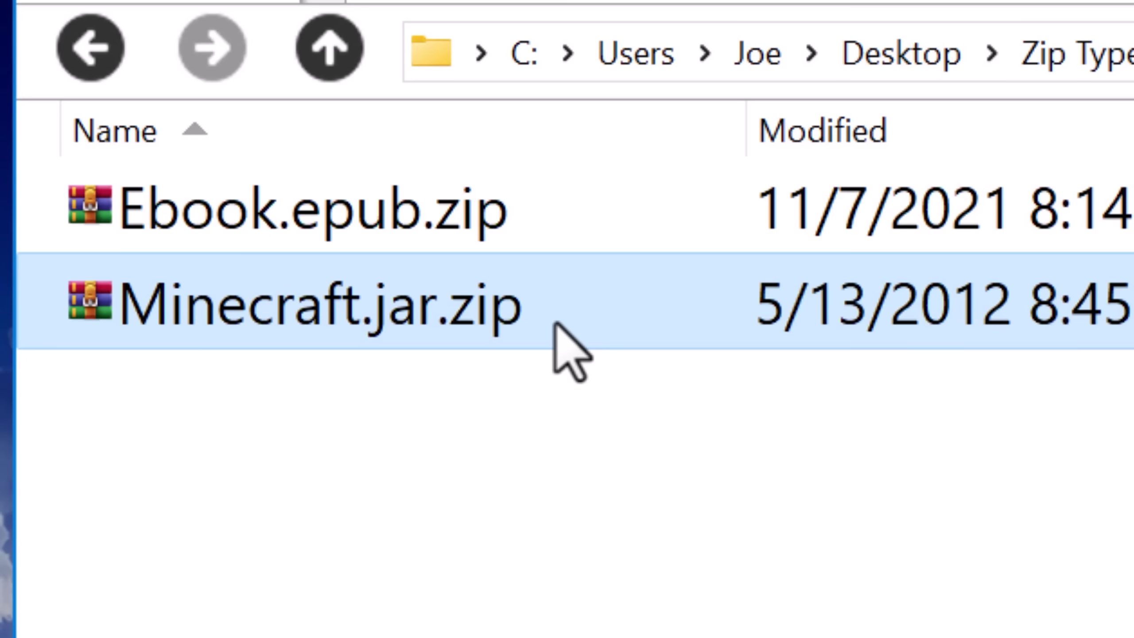
double_click(490, 324)
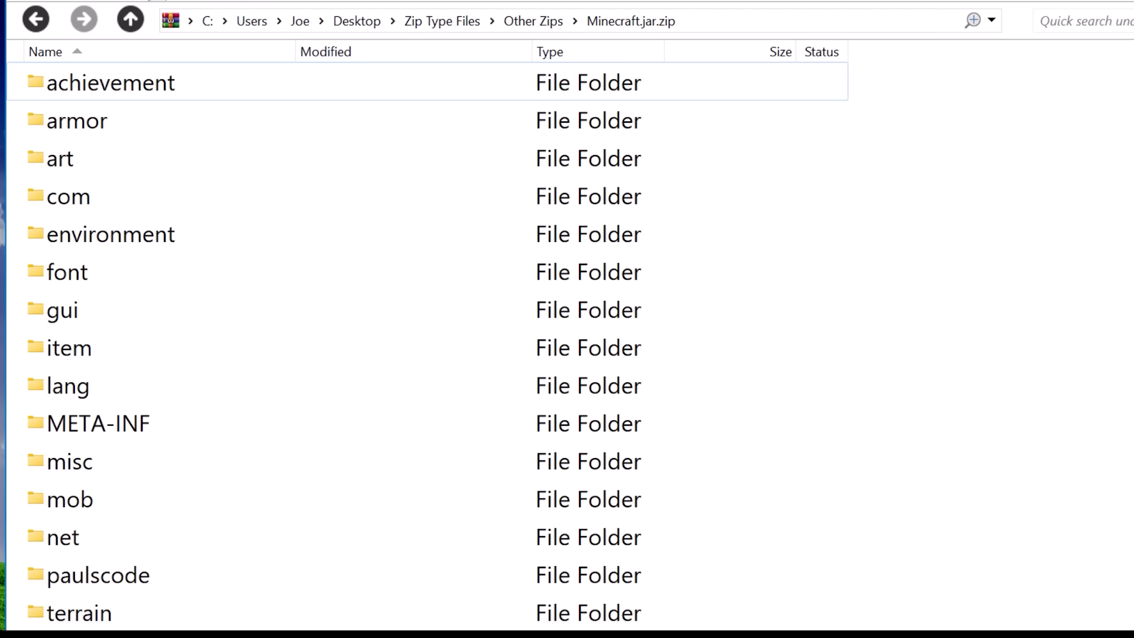
scroll(429, 340, down, 15)
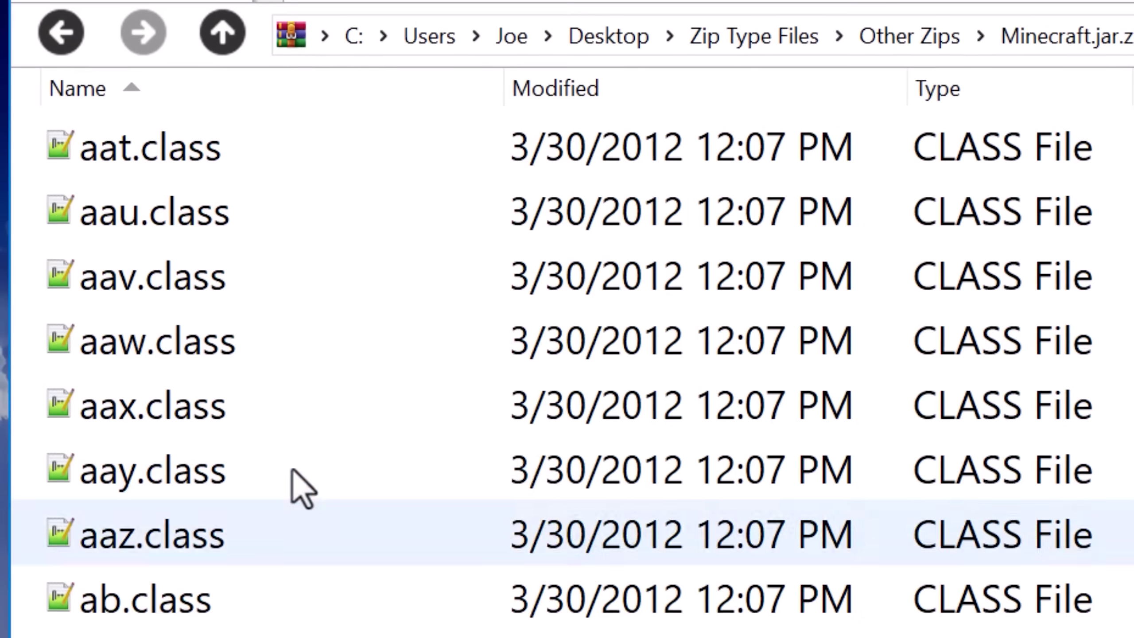
scroll(570, 369, down, 20)
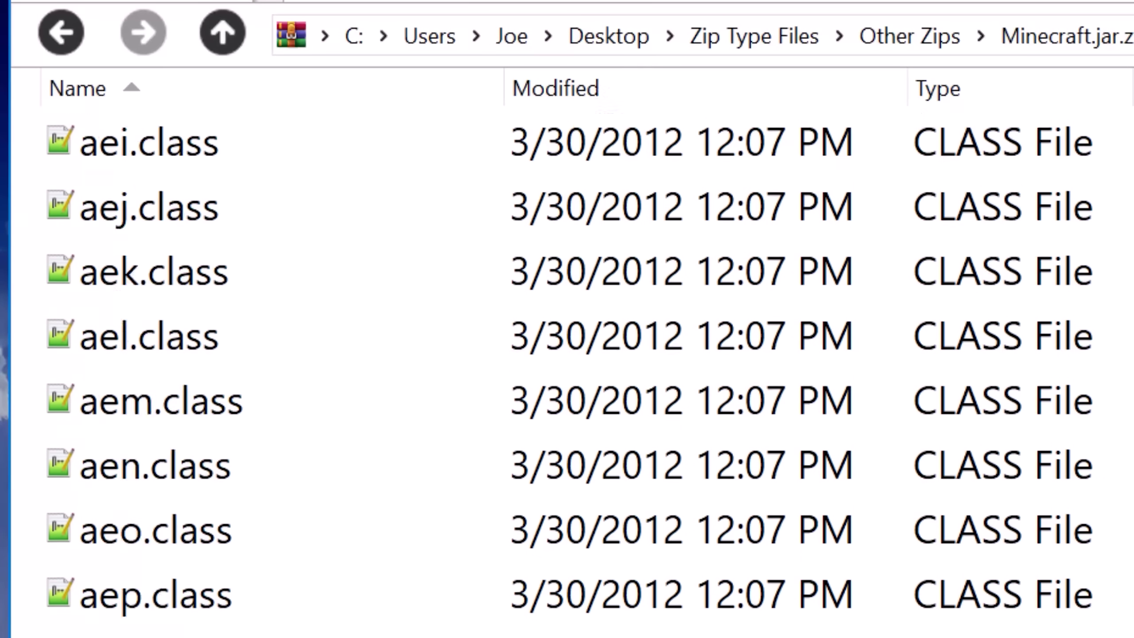
scroll(570, 371, down, 20)
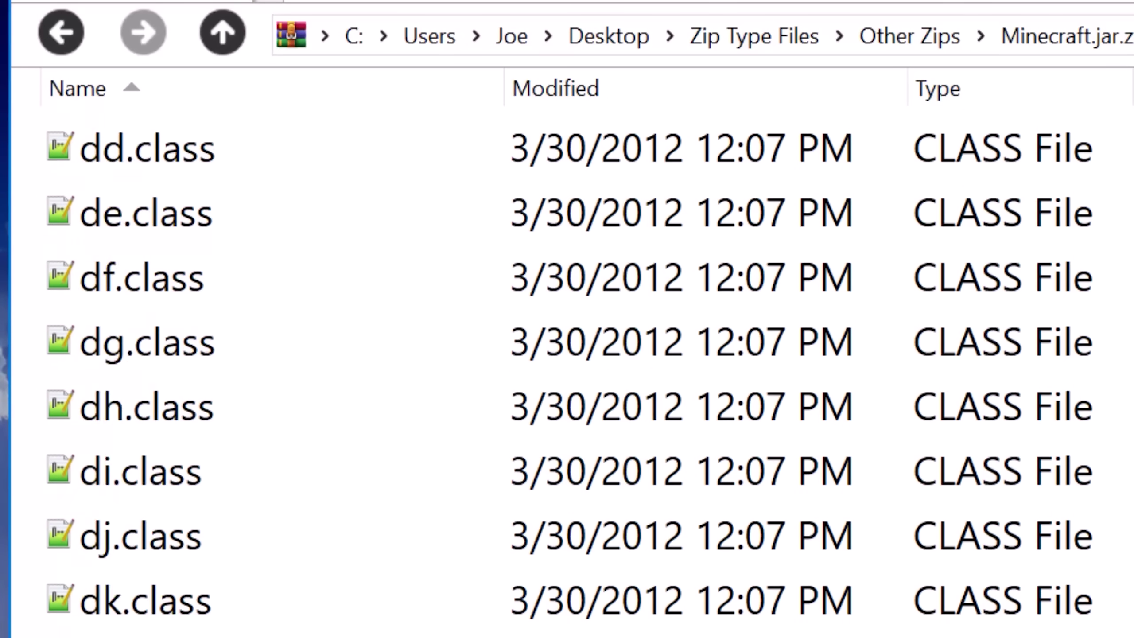
scroll(570, 371, down, 20)
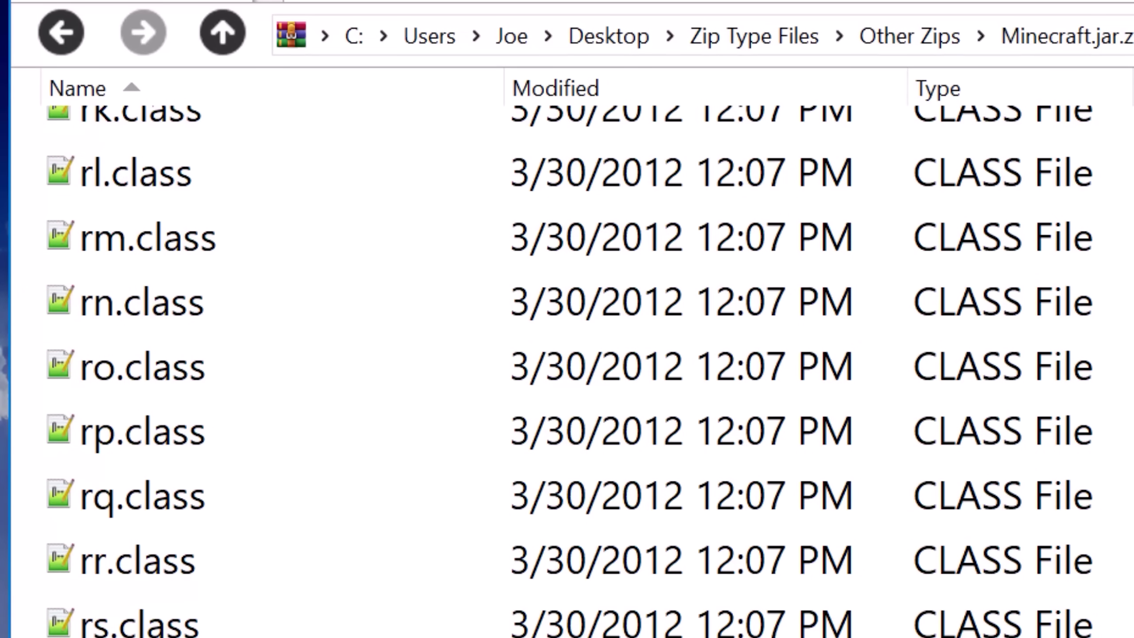
scroll(570, 371, down, 15)
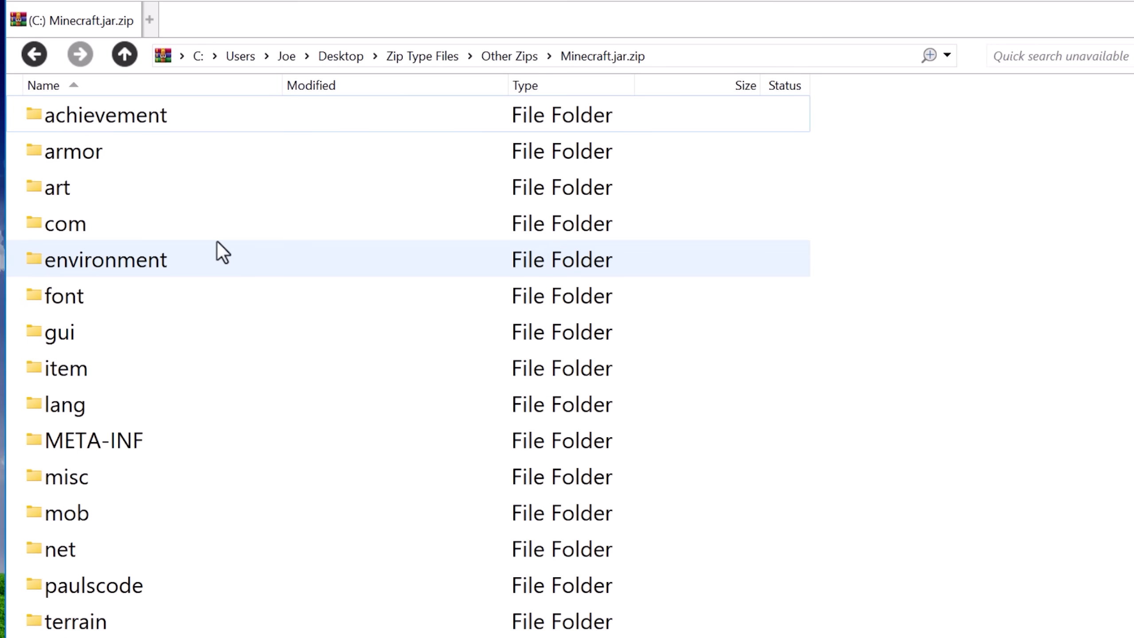
scroll(219, 259, down, 3)
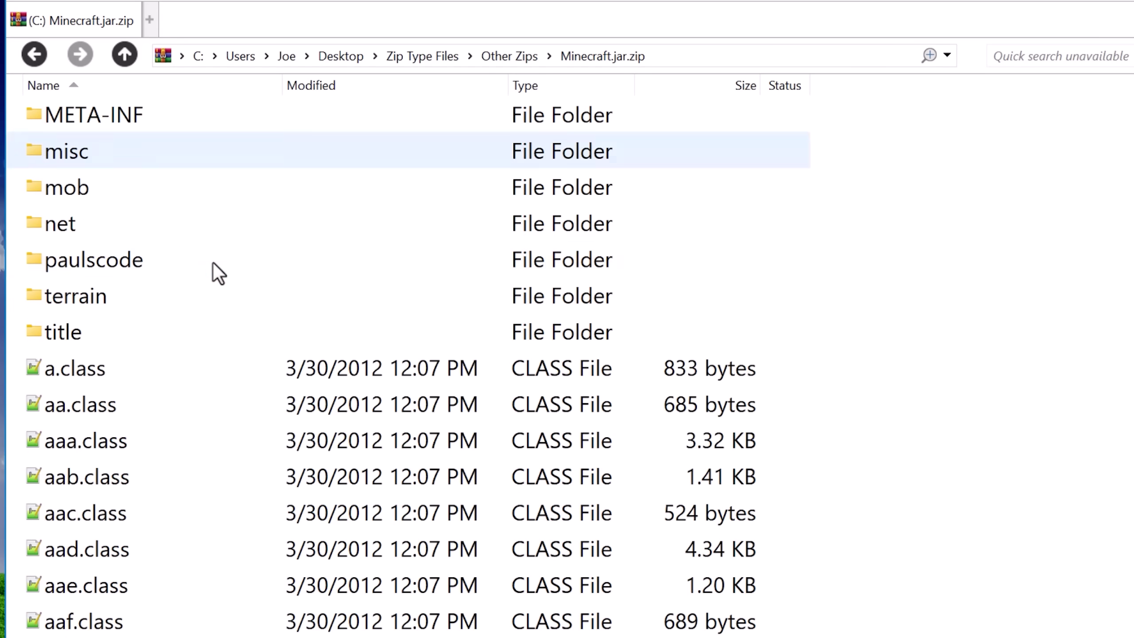
scroll(213, 272, up, 3)
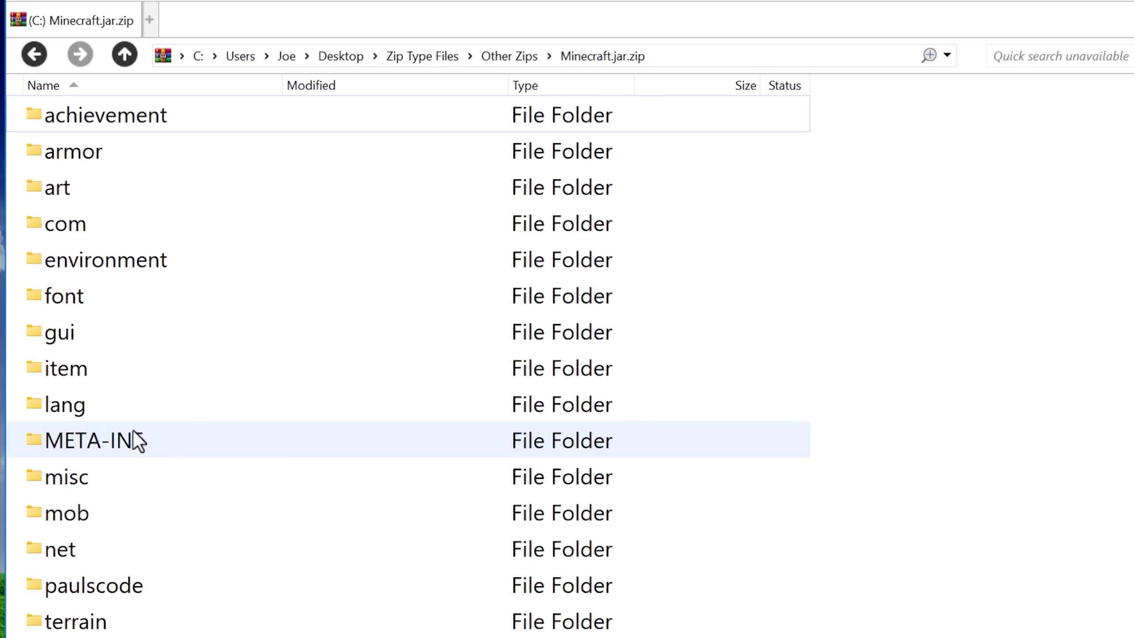
Open the archive's mob folder and view then close the creeper.png image
double_click(112, 523)
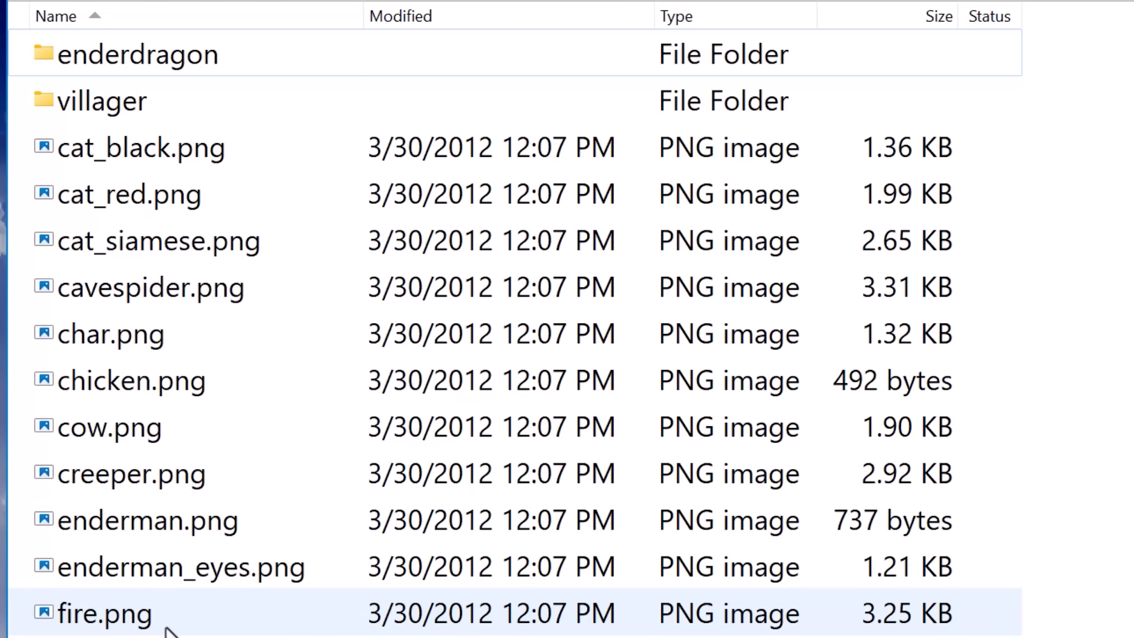
scroll(246, 484, down, 2)
scroll(195, 426, up, 2)
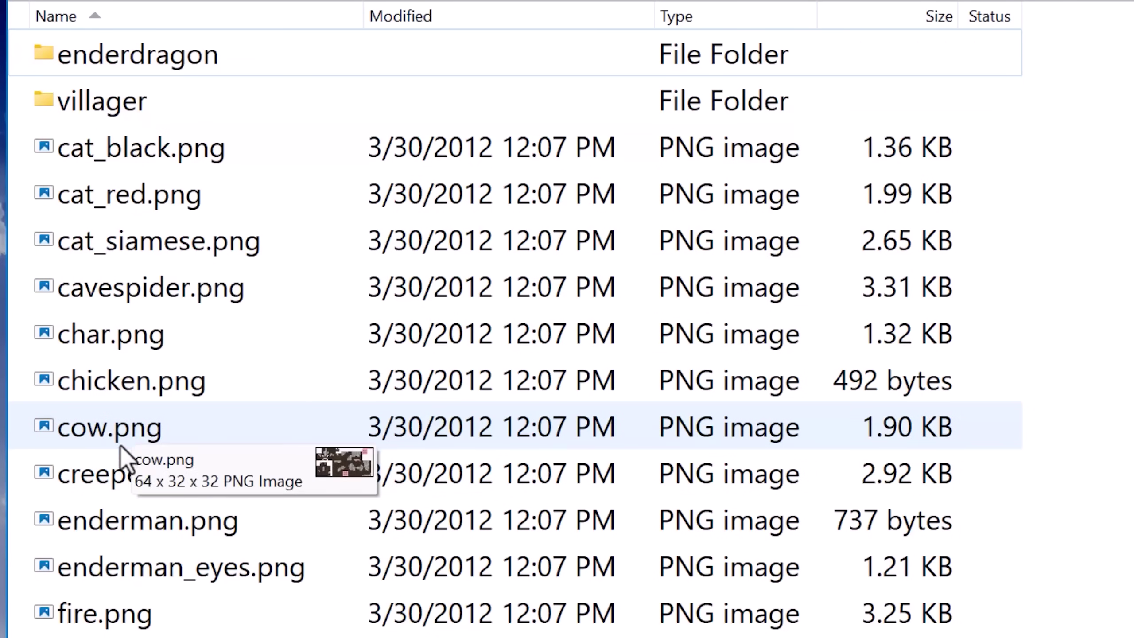
double_click(134, 488)
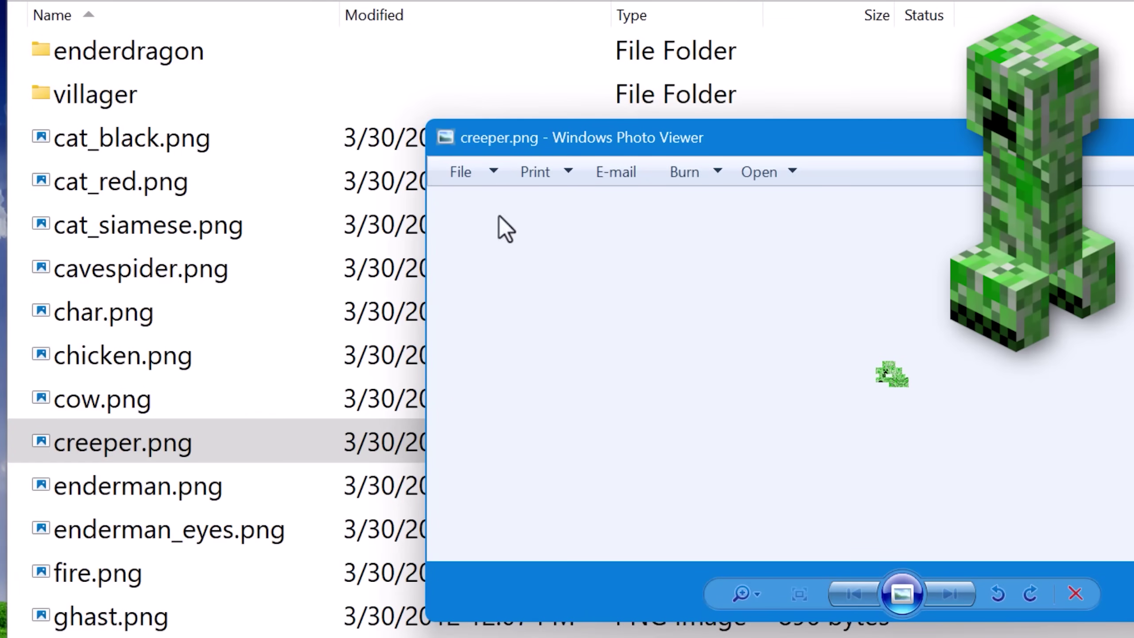
scroll(911, 376, up, 5)
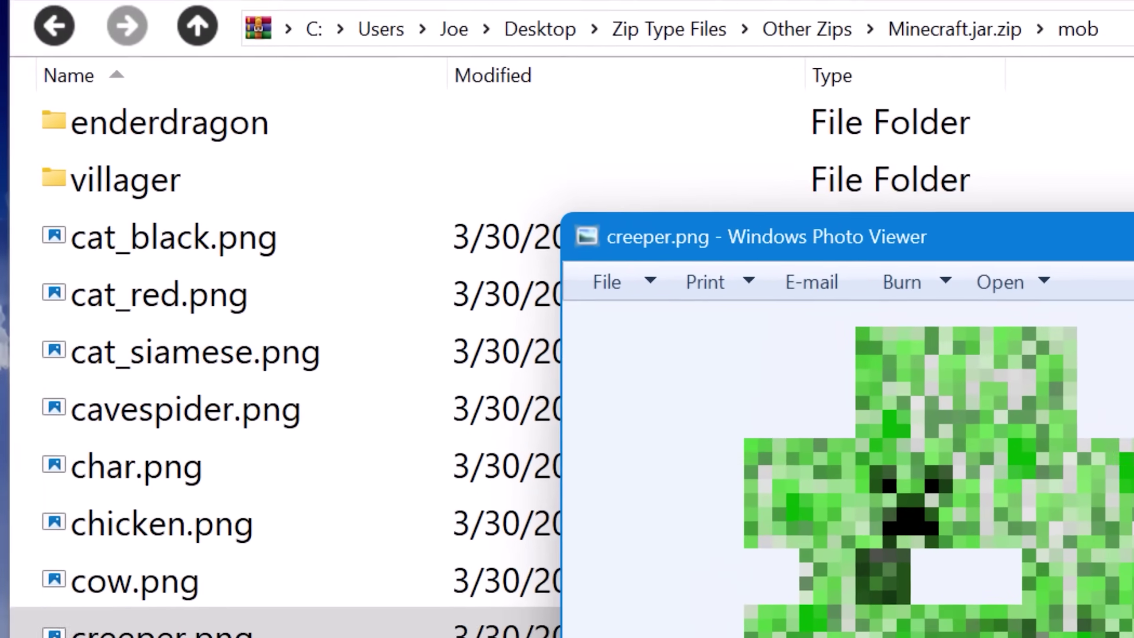
key(alt+F4)
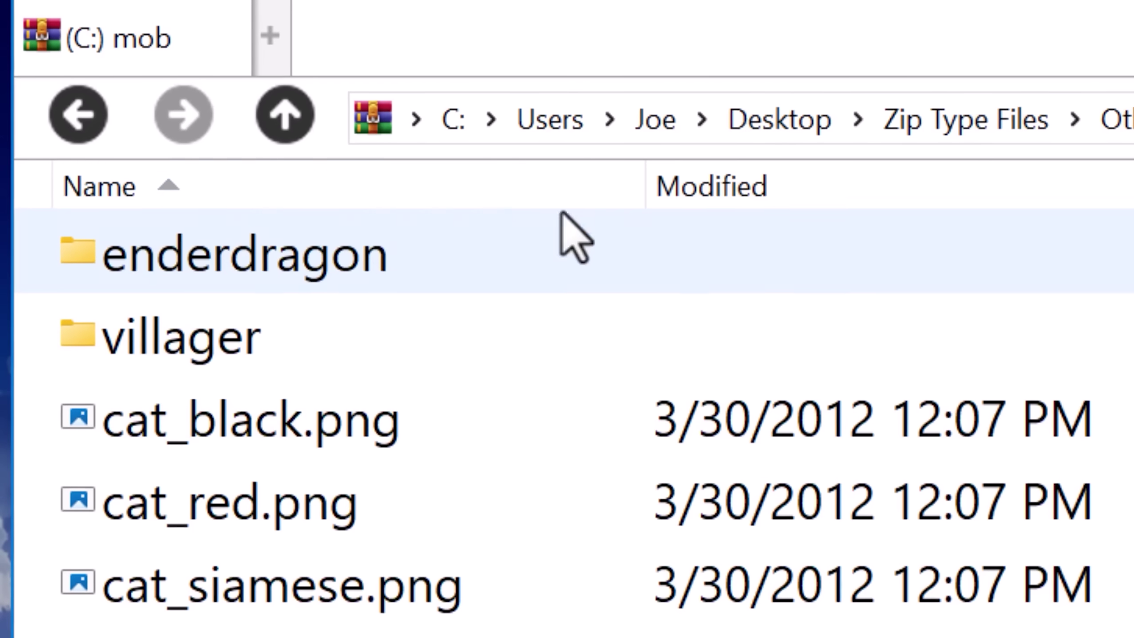
Browse the villager and enderdragon subfolders, then return to the mob folder
click(355, 261)
click(340, 362)
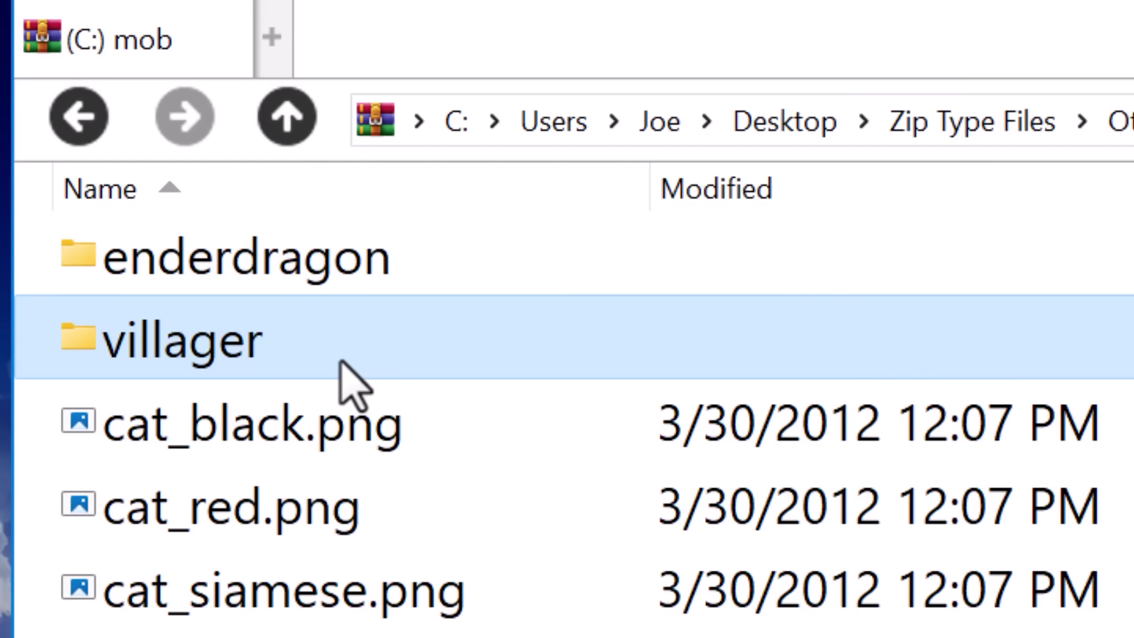
double_click(291, 368)
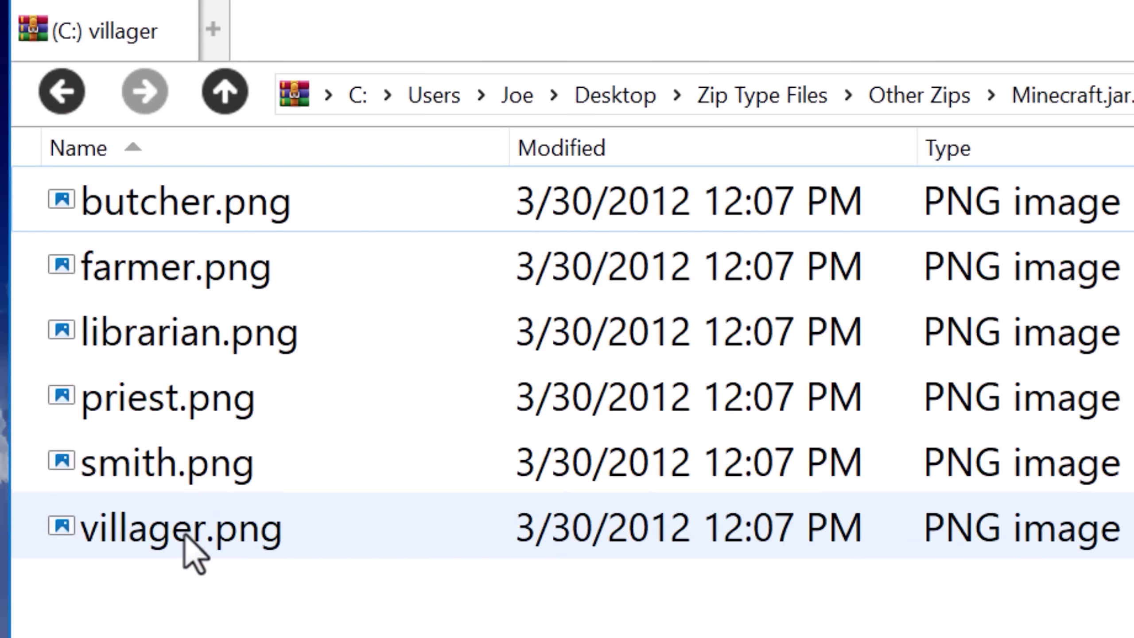
key(BackSpace)
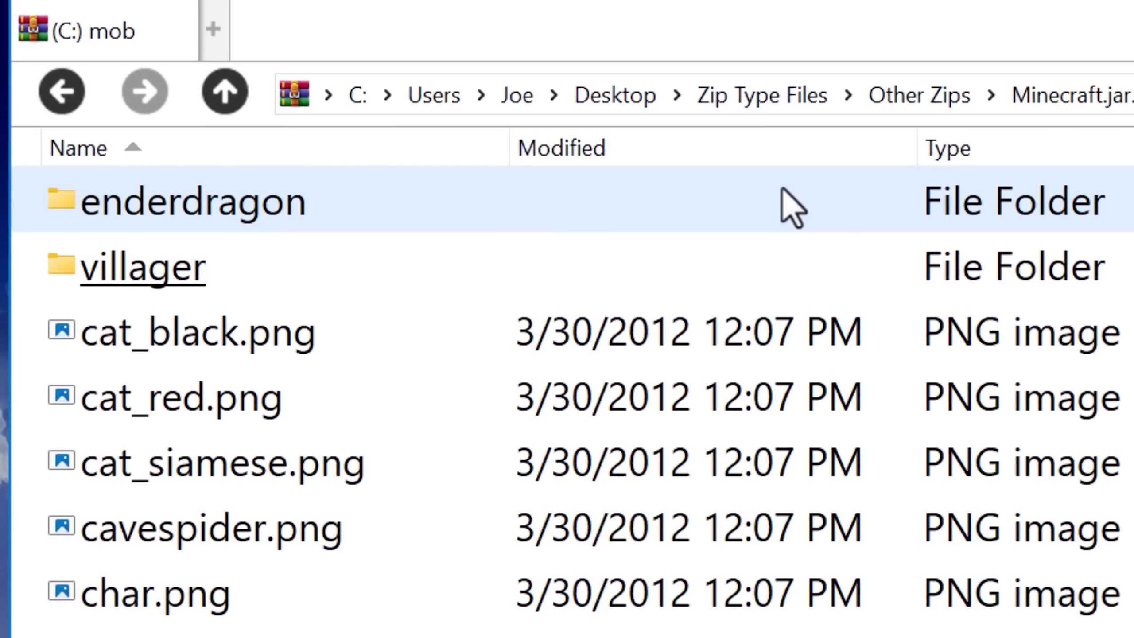
double_click(214, 208)
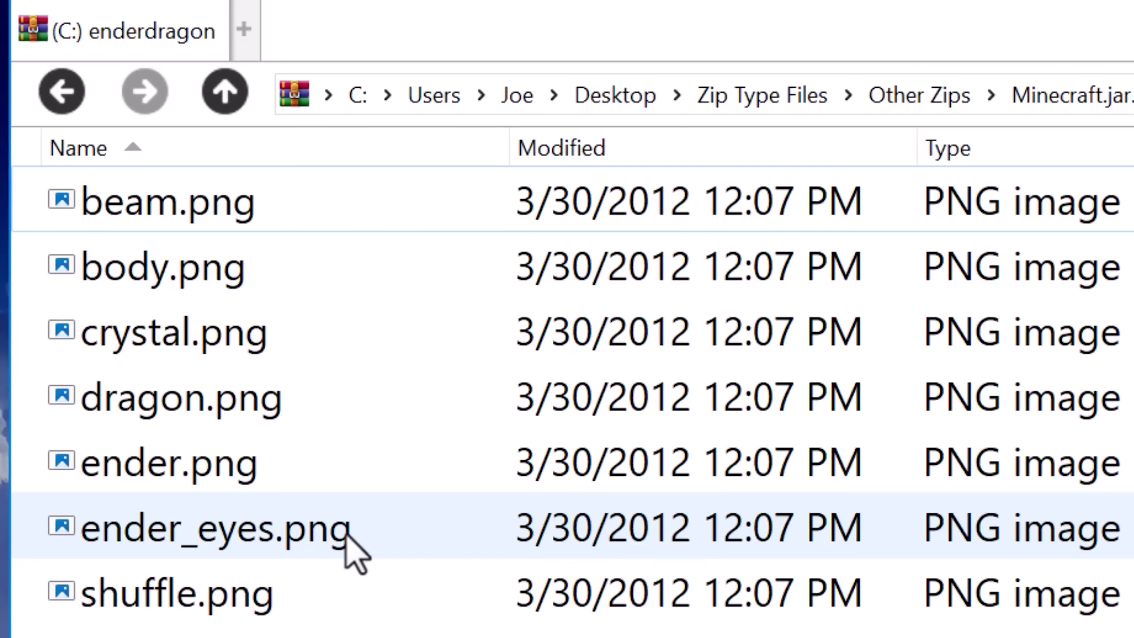
click(331, 536)
click(254, 224)
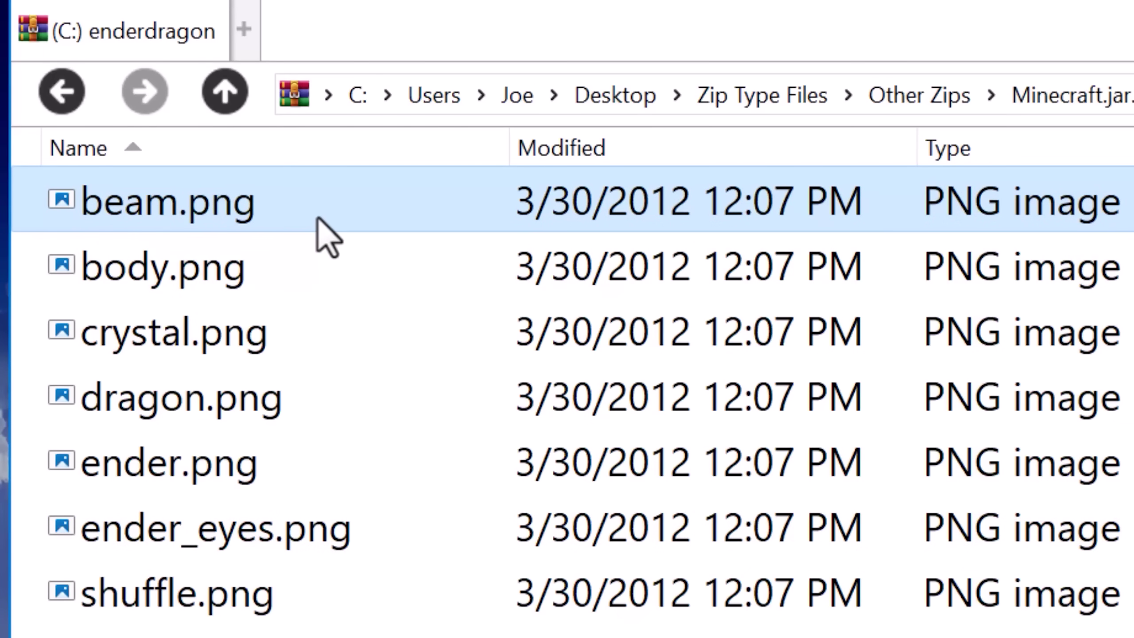
click(1036, 81)
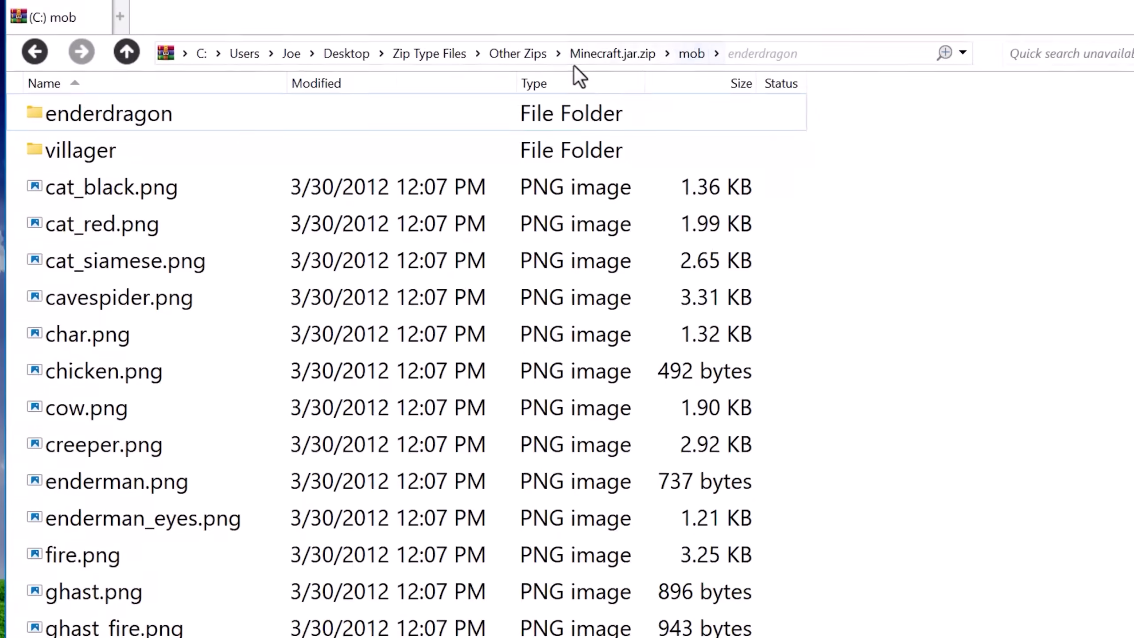
From the Minecraft.jar.zip root, view armor's gold_2.png and browse the environment and terrain folders
click(1072, 95)
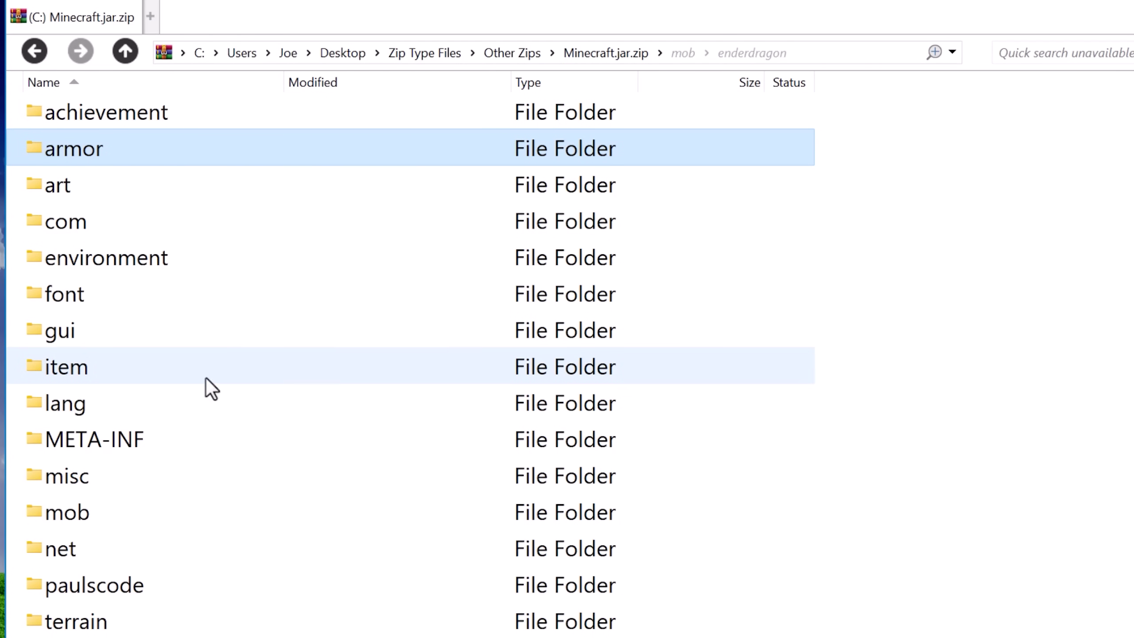
click(193, 366)
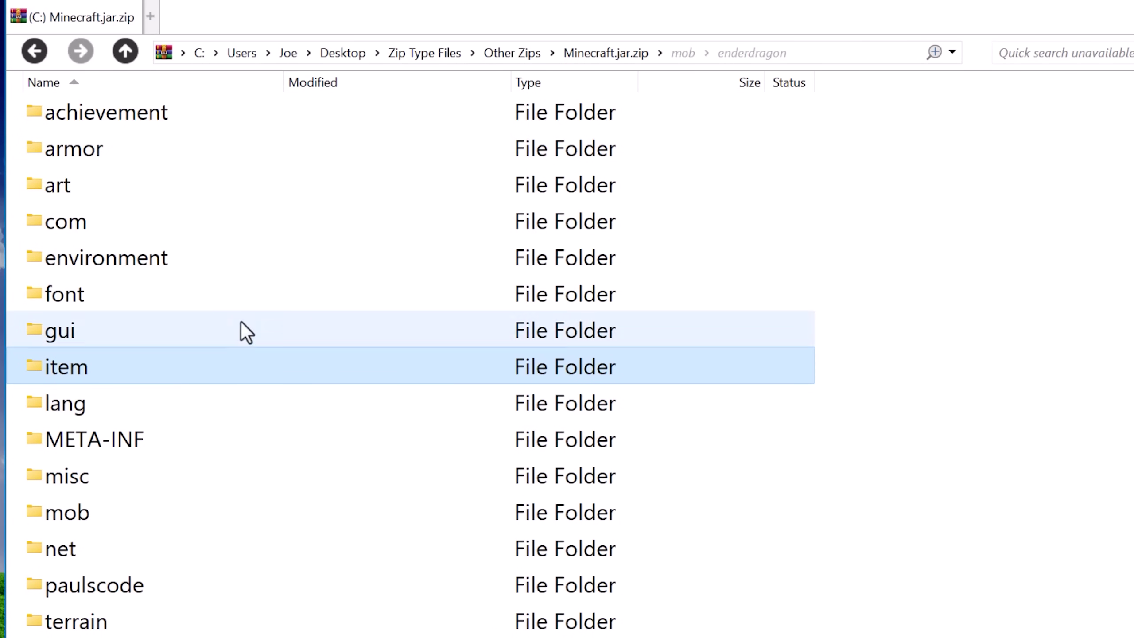
double_click(192, 156)
double_click(99, 367)
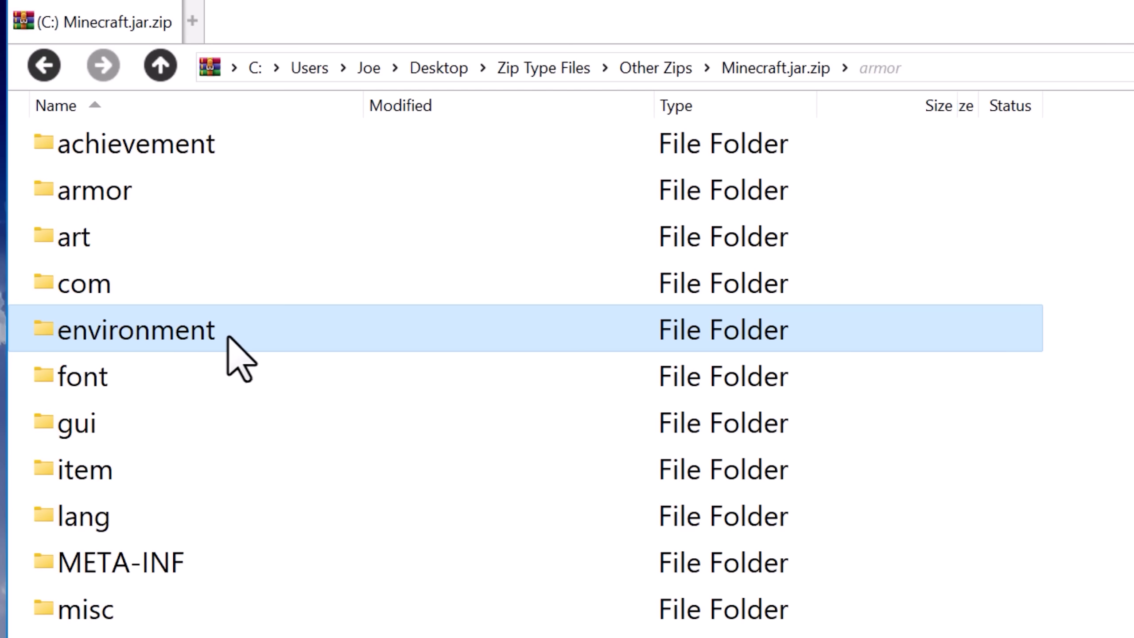
double_click(228, 338)
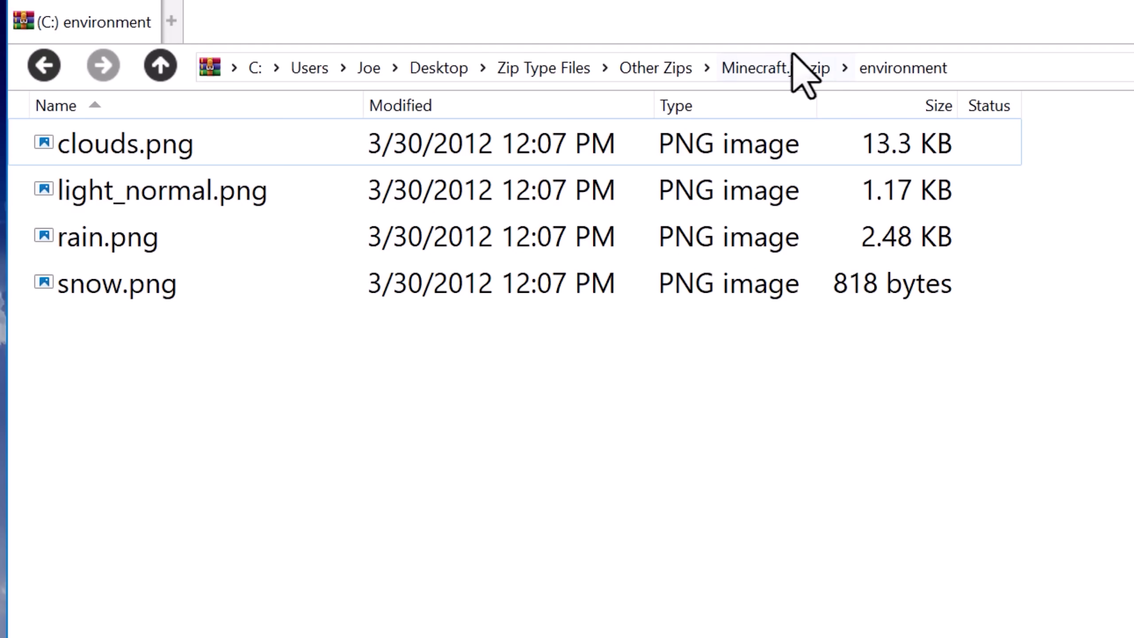
click(795, 67)
double_click(117, 527)
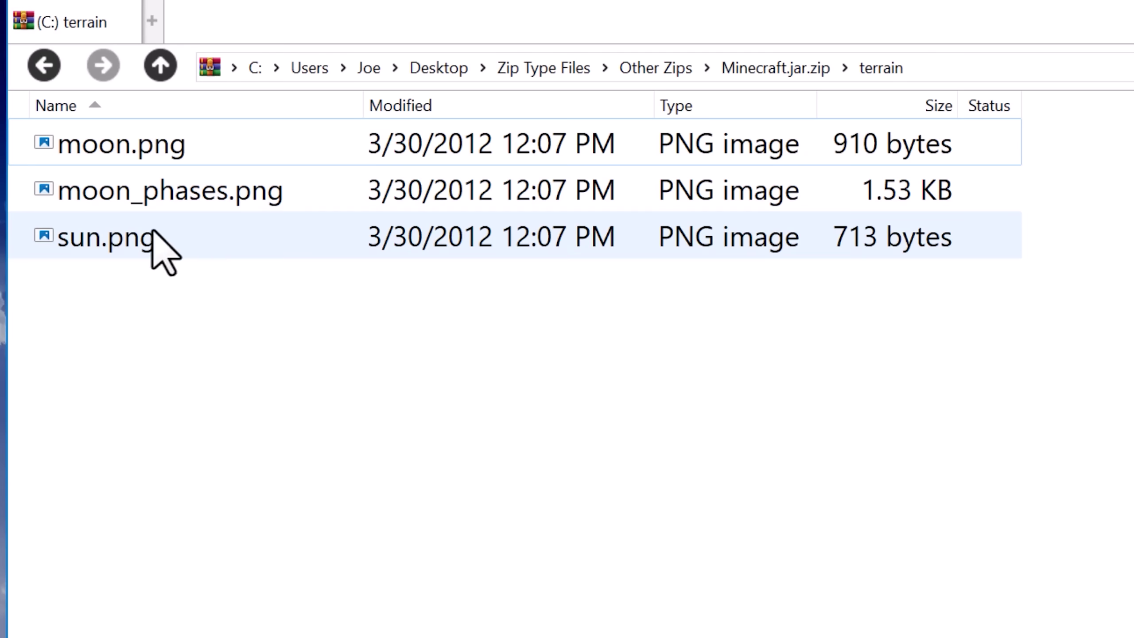
click(737, 71)
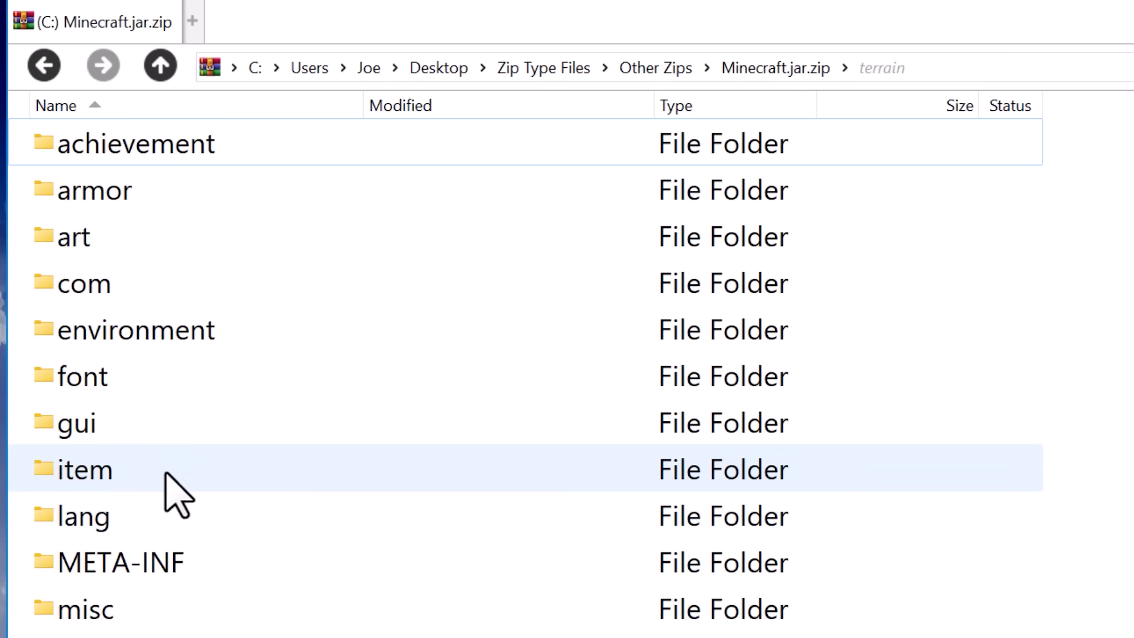
Open the item folder and preview then close chest.png
double_click(165, 475)
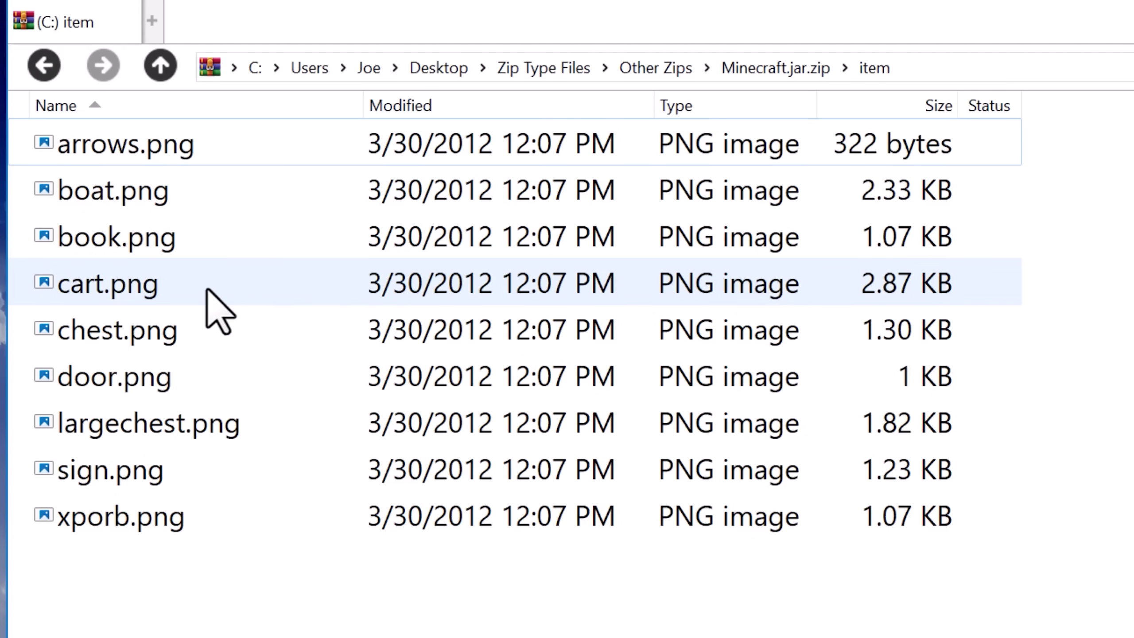
double_click(203, 344)
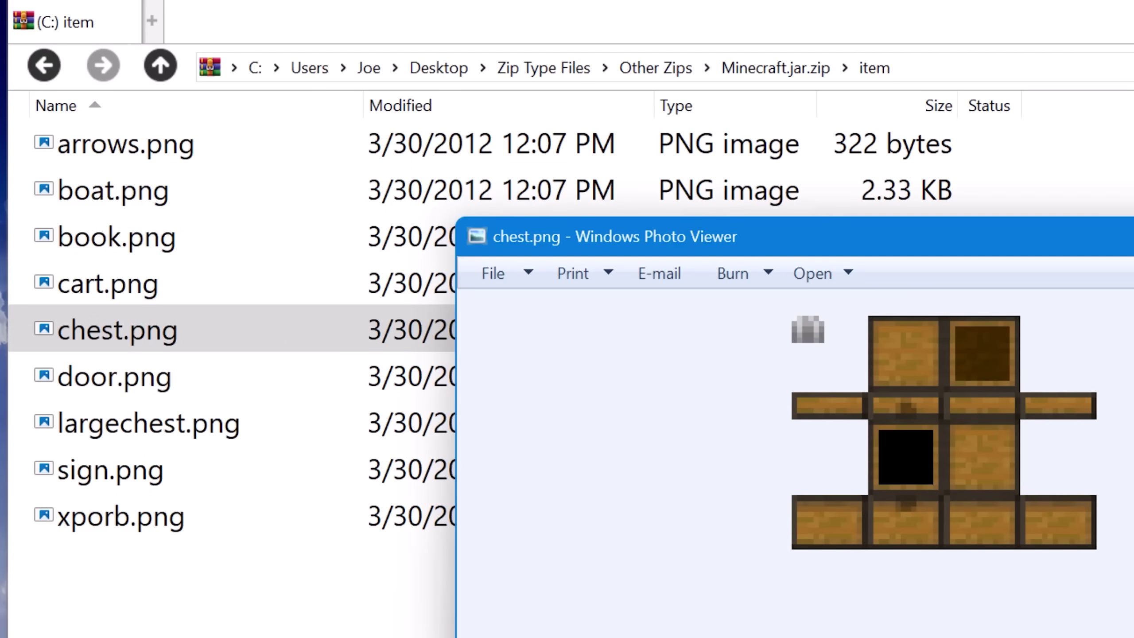
key(alt+F4)
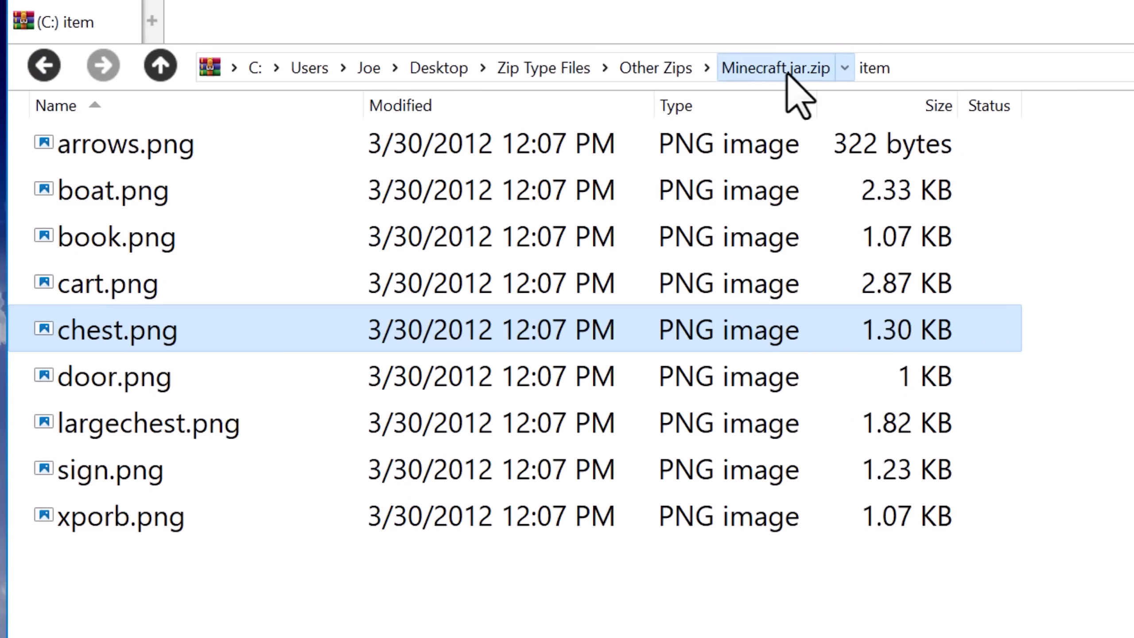
click(787, 72)
Browse the gui folder, preview inventory.png, and return to the Minecraft.jar.zip root
double_click(149, 435)
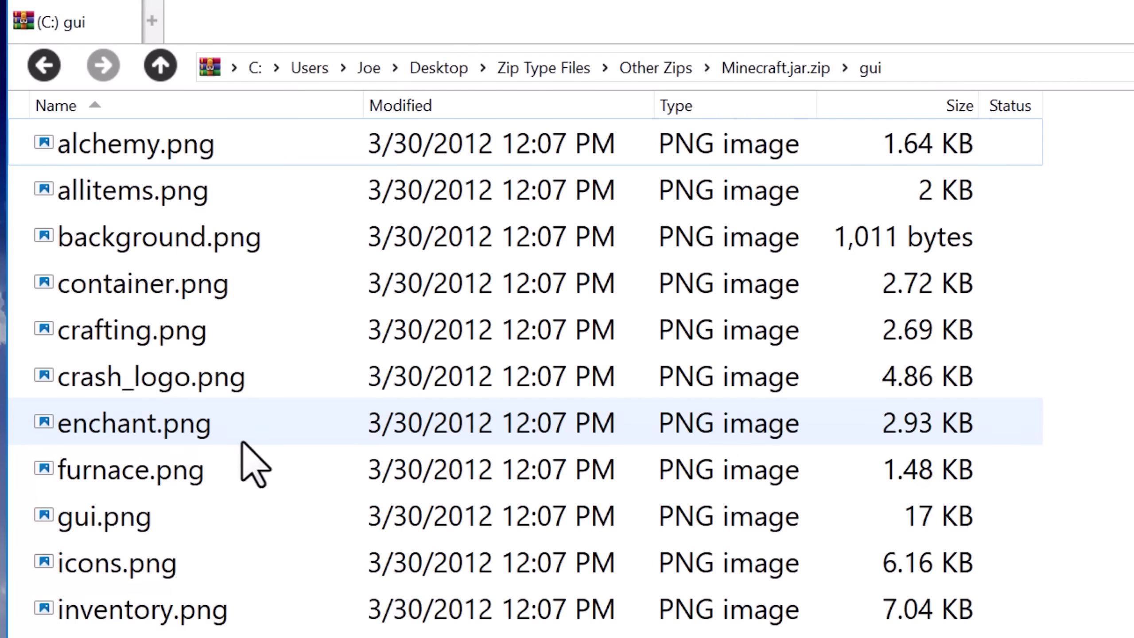
scroll(350, 485, down, 1)
scroll(268, 581, up, 1)
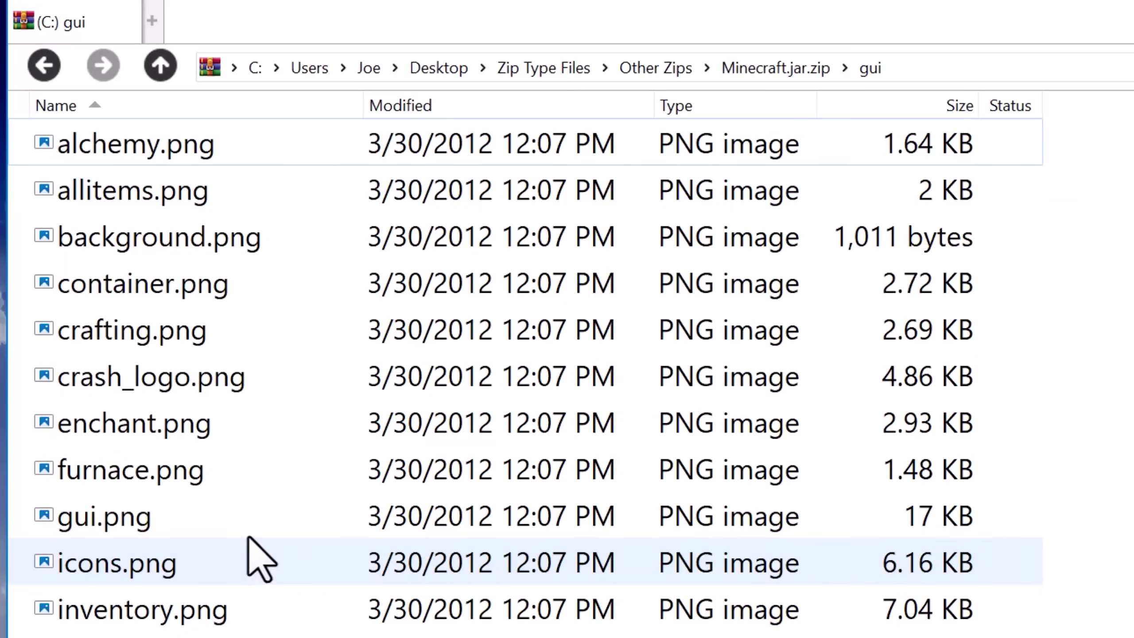
click(285, 424)
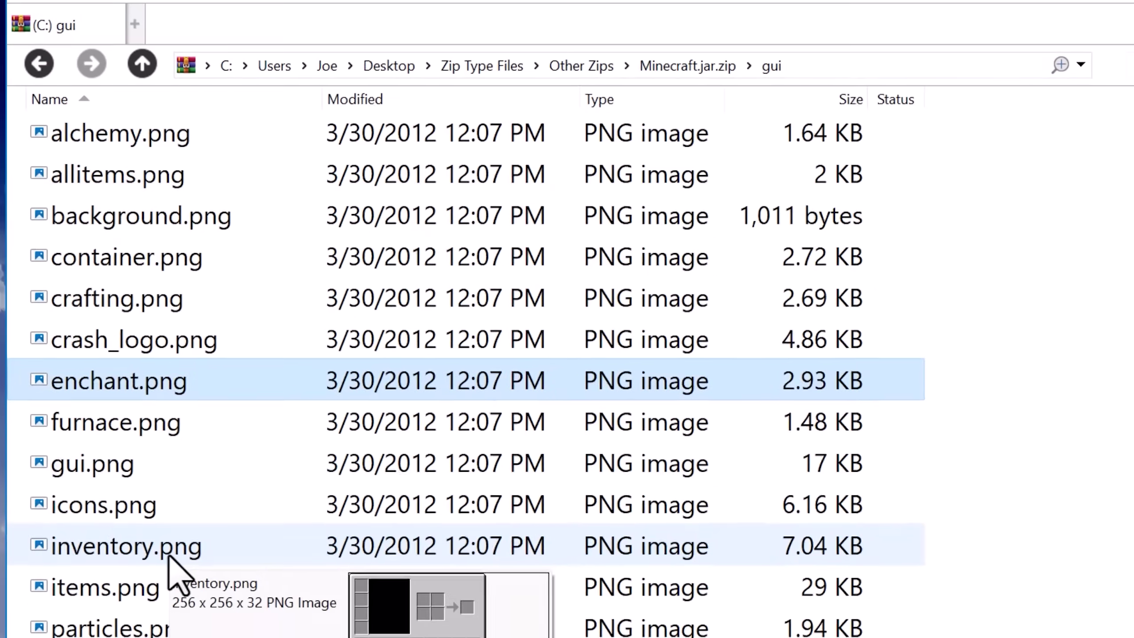
double_click(169, 556)
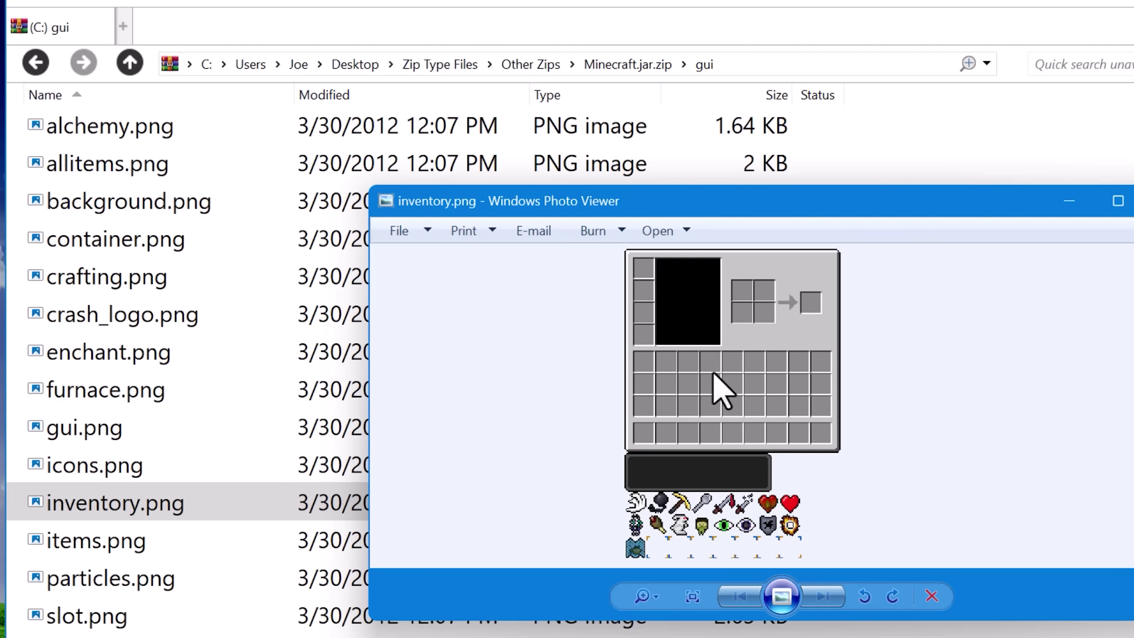
scroll(786, 393, up, 4)
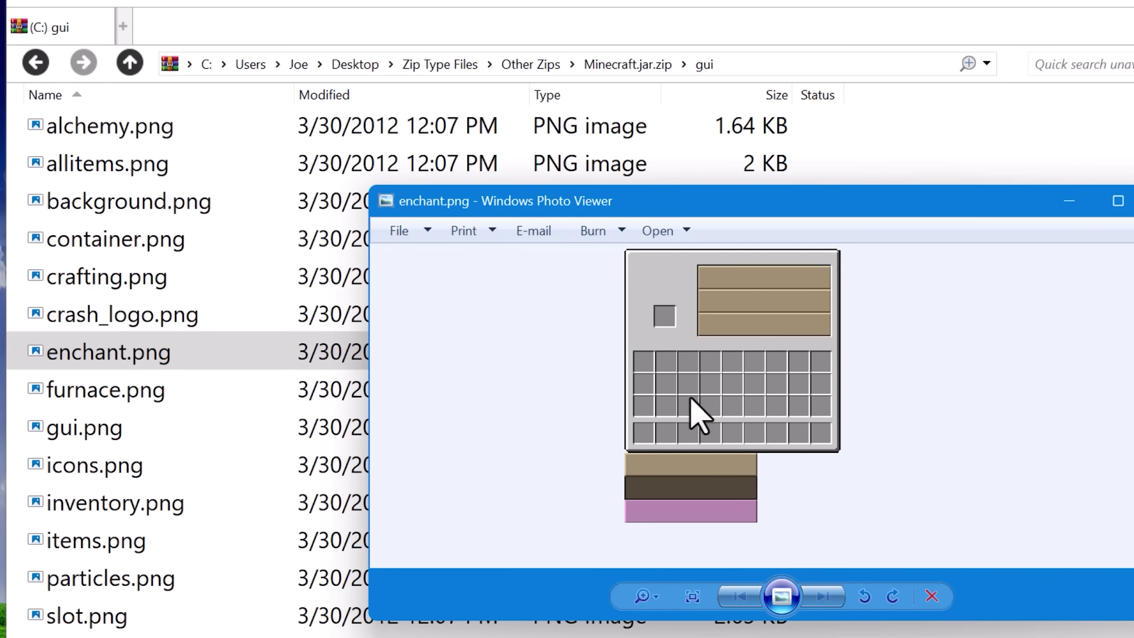
key(alt+F4)
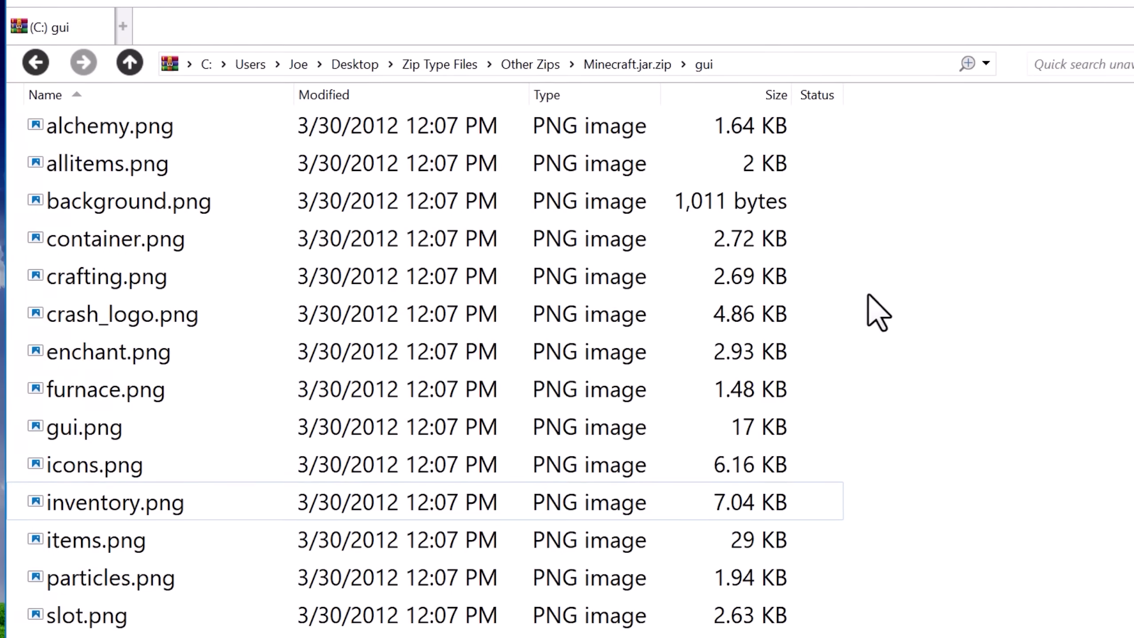
click(627, 65)
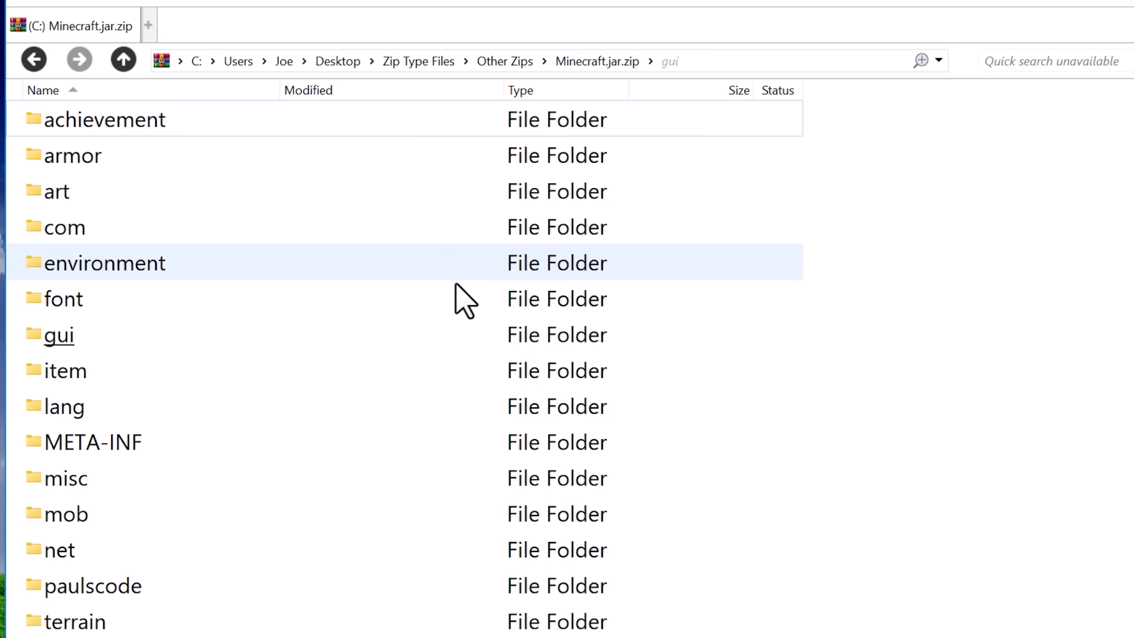
Scroll through the Minecraft.jar.zip root folder listing
ctrl+scroll(447, 313, down, 5)
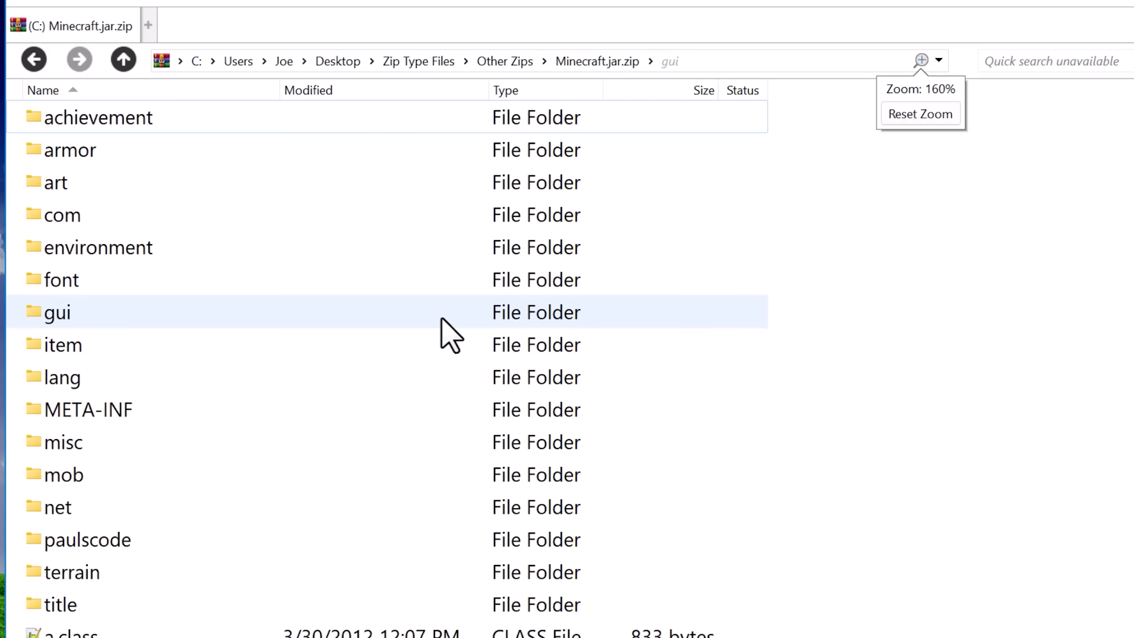
scroll(344, 357, down, 7)
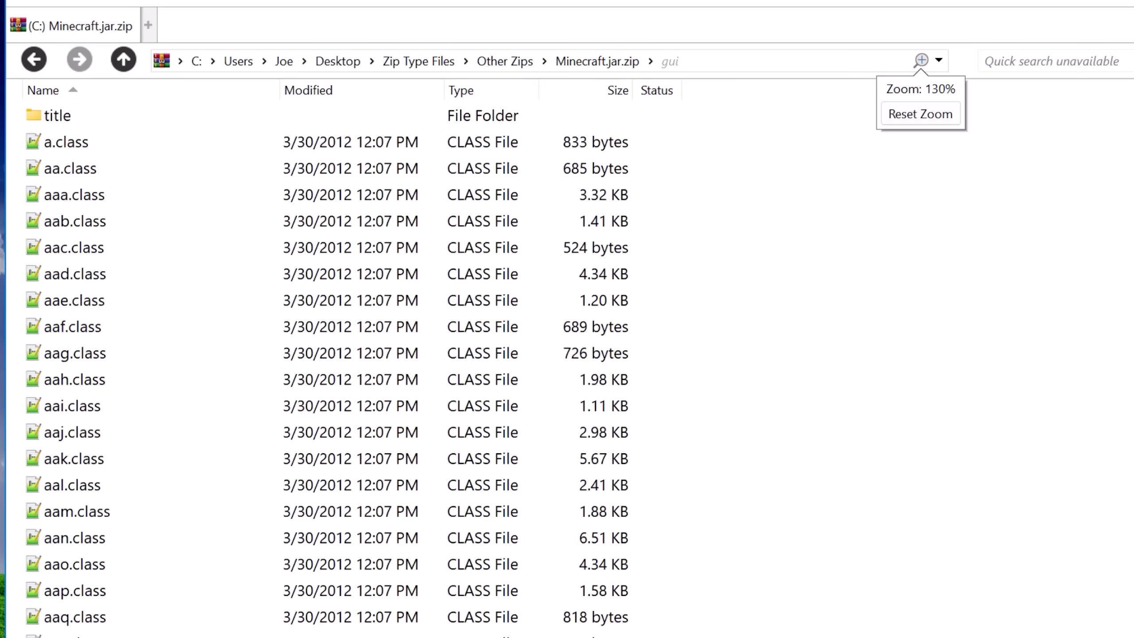
scroll(344, 358, up, 5)
scroll(273, 179, up, 3)
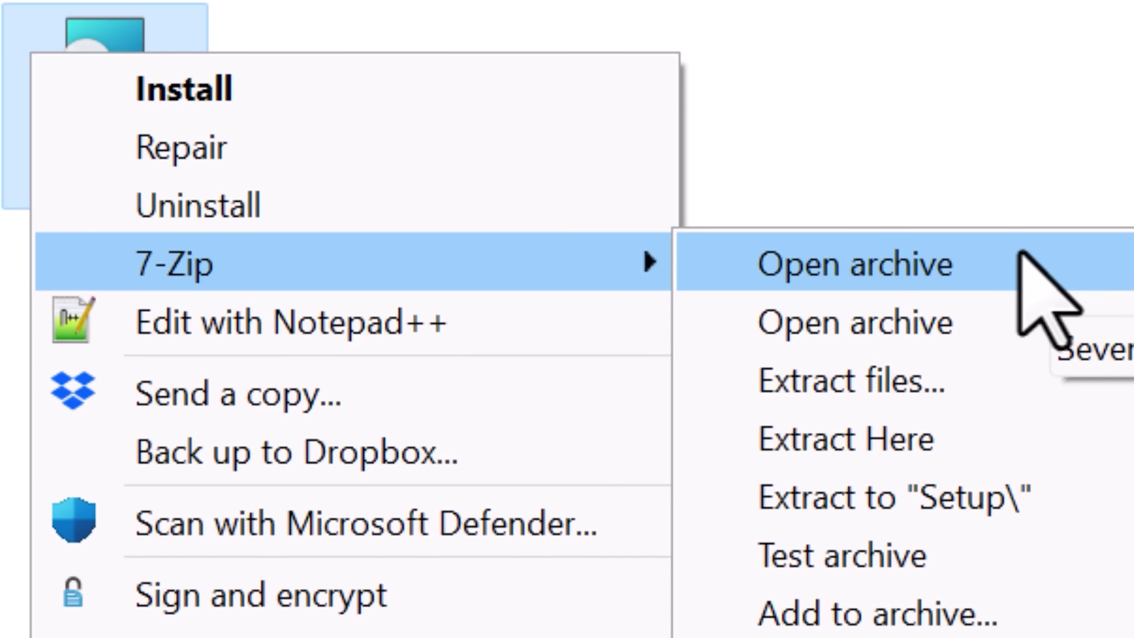
click(826, 273)
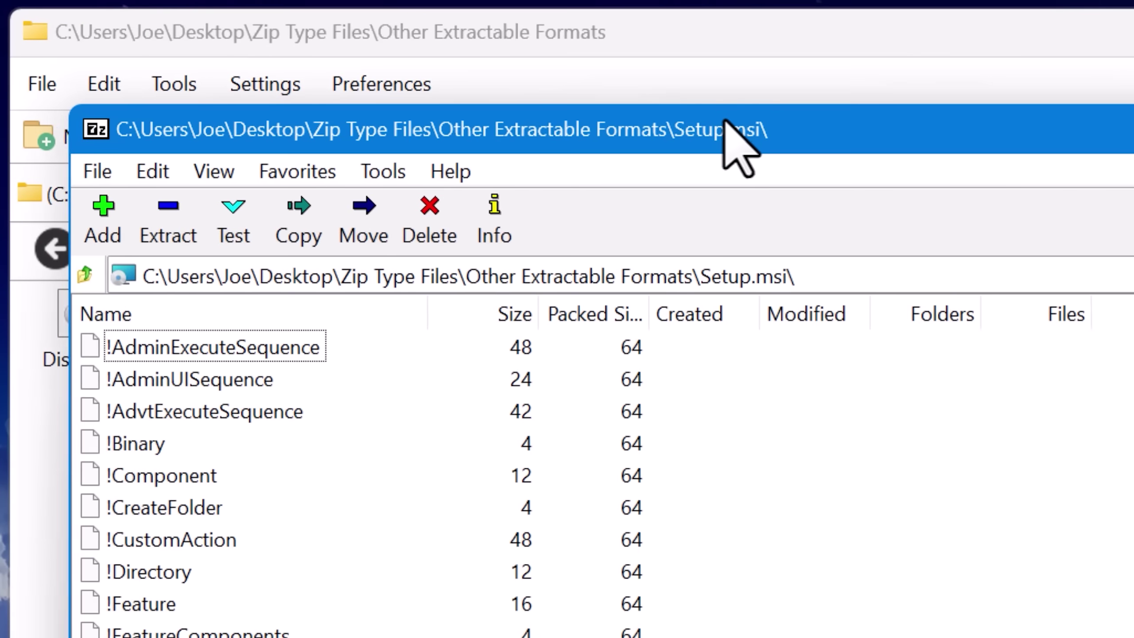
drag(693, 88, 653, 12)
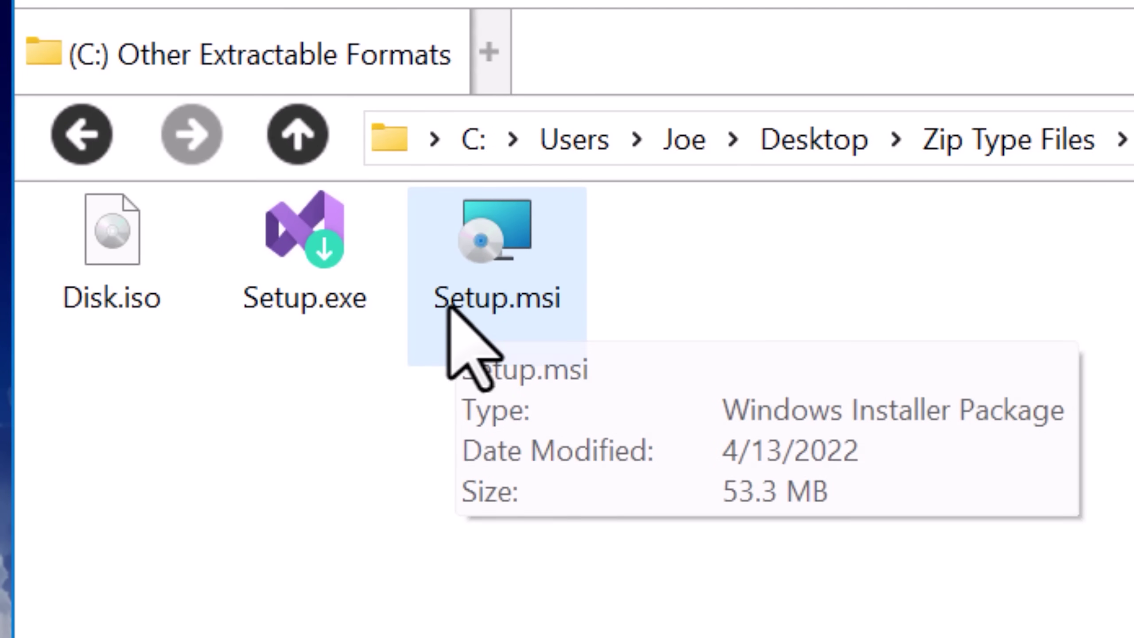
Open Setup.msi as an archive in 7-Zip
right_click(462, 340)
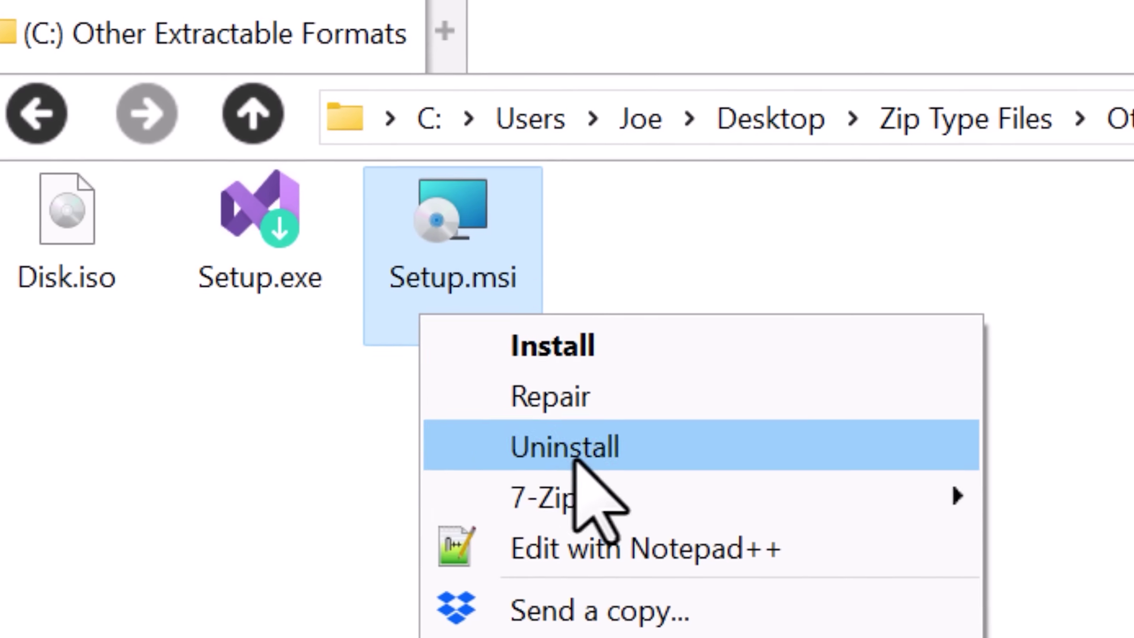
mouse_move(656, 531)
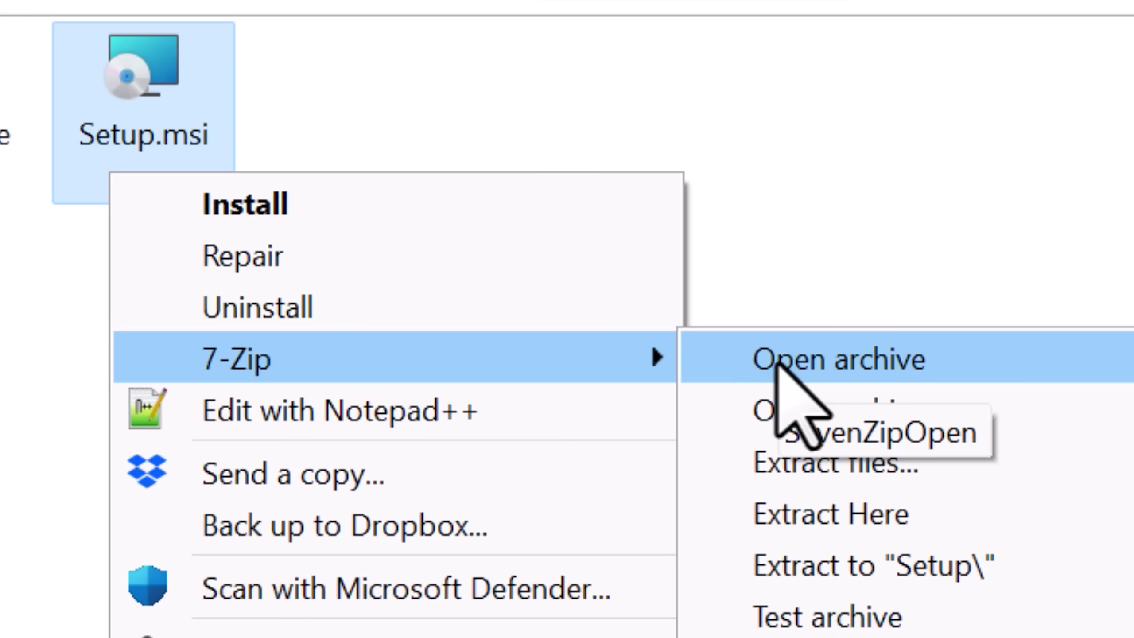
click(56, 174)
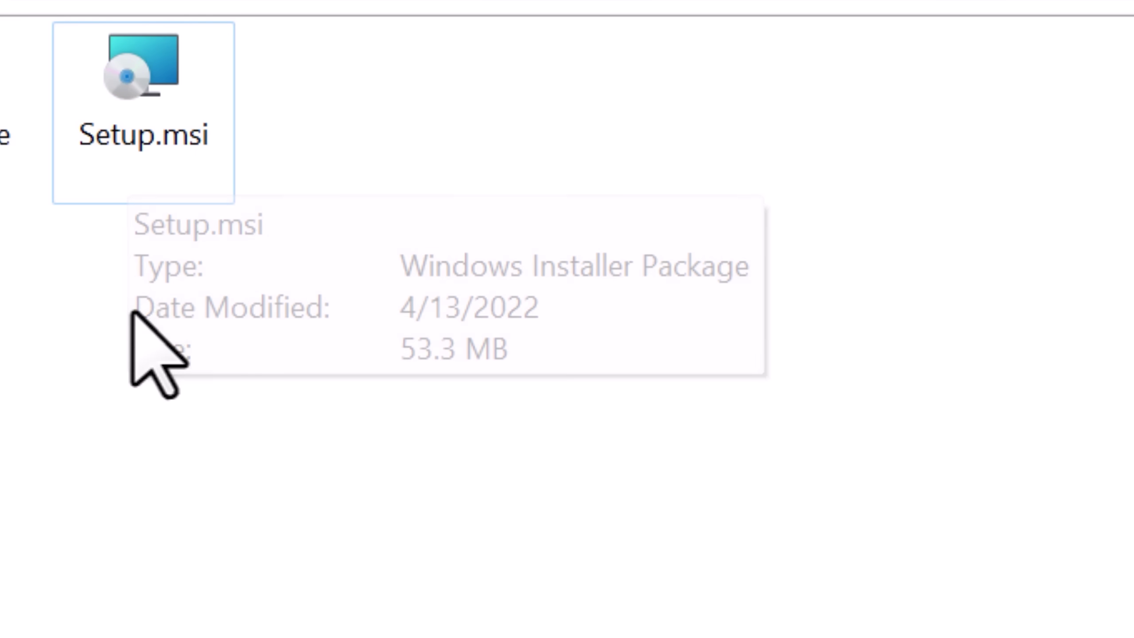
right_click(116, 176)
click(830, 353)
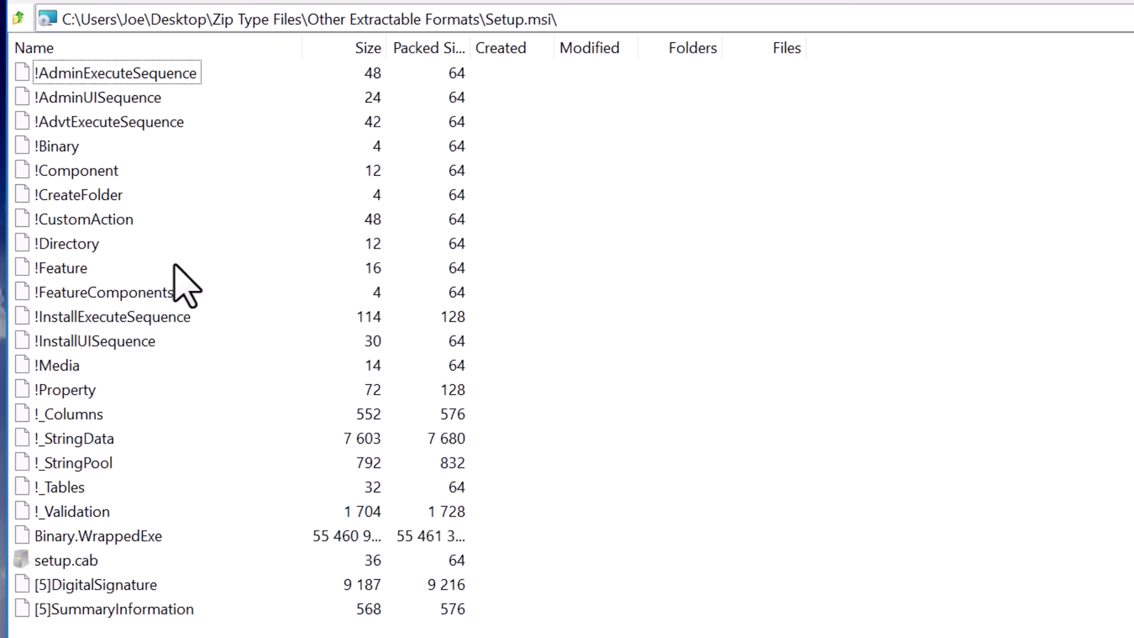
Inspect the MSI entries !Component, !_Tables, Binary.WrappedExe and !Directory
click(81, 171)
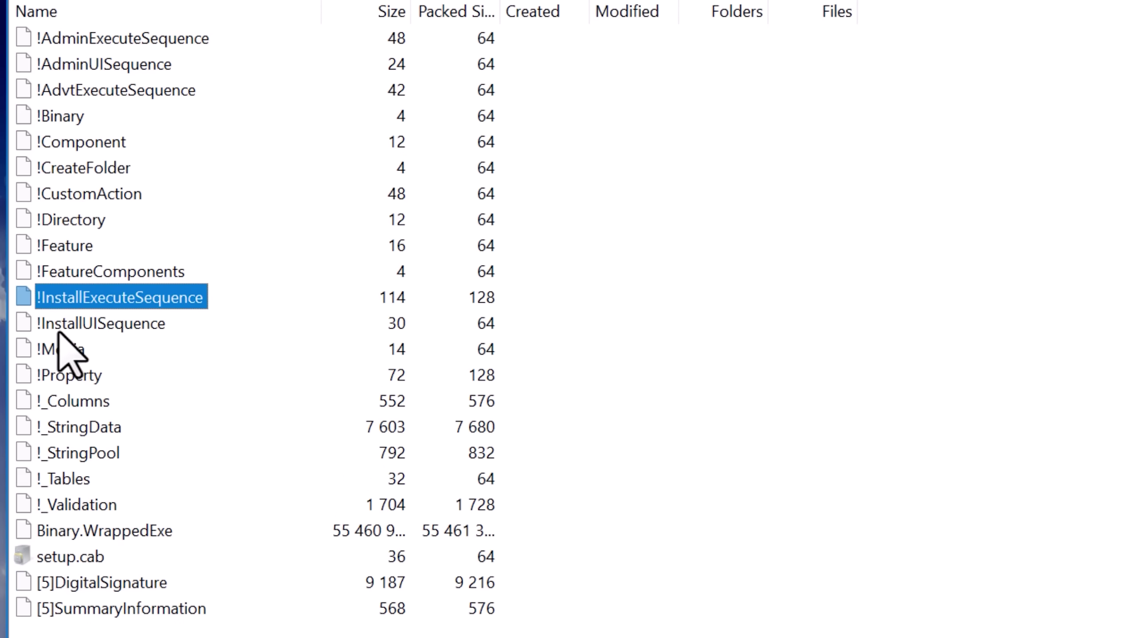
click(50, 479)
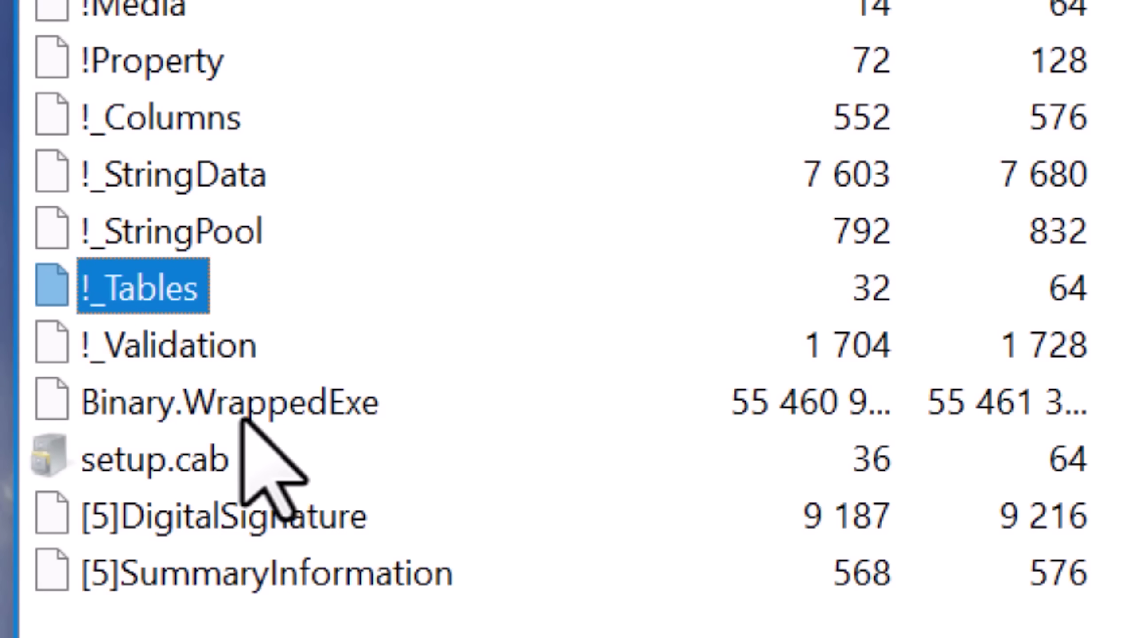
click(243, 420)
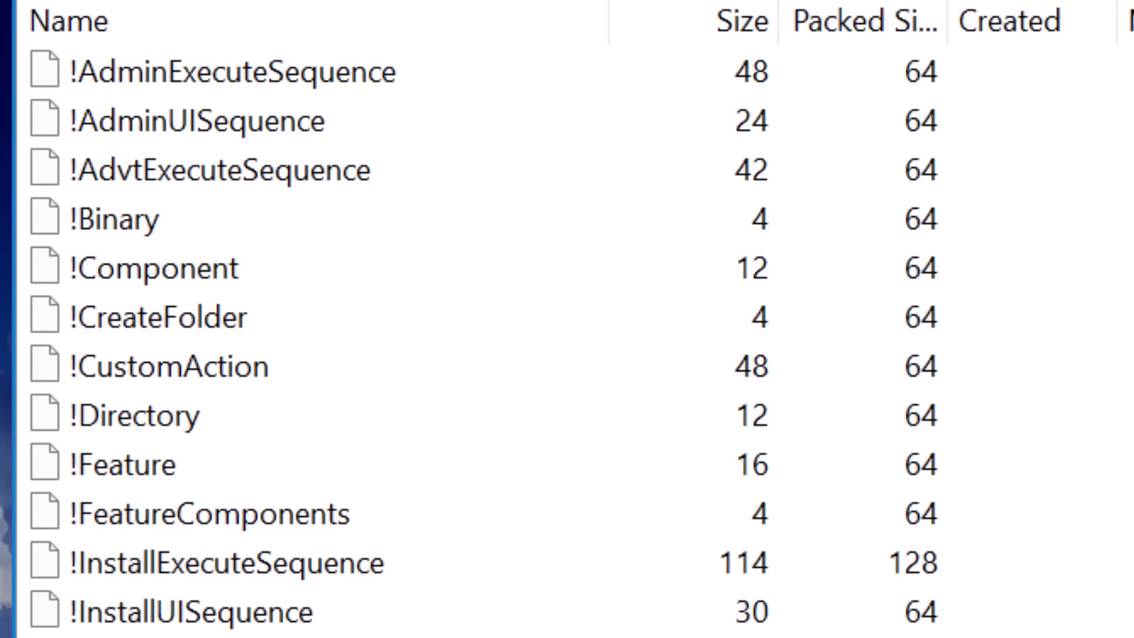
click(152, 419)
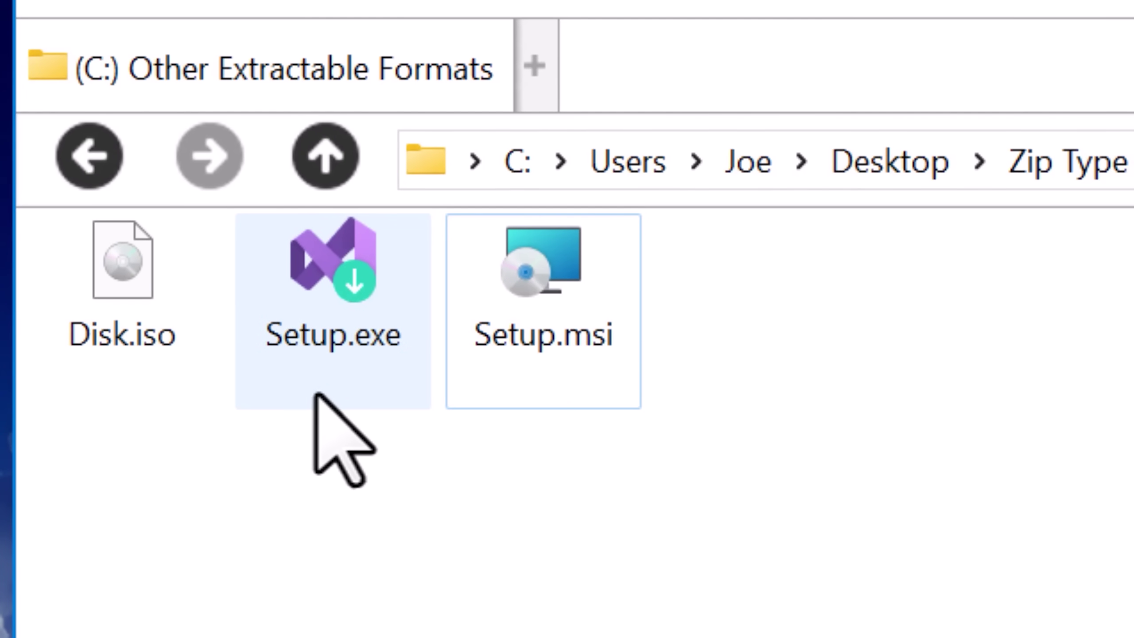
Open Setup.exe as an archive in 7-Zip
mouse_move(316, 386)
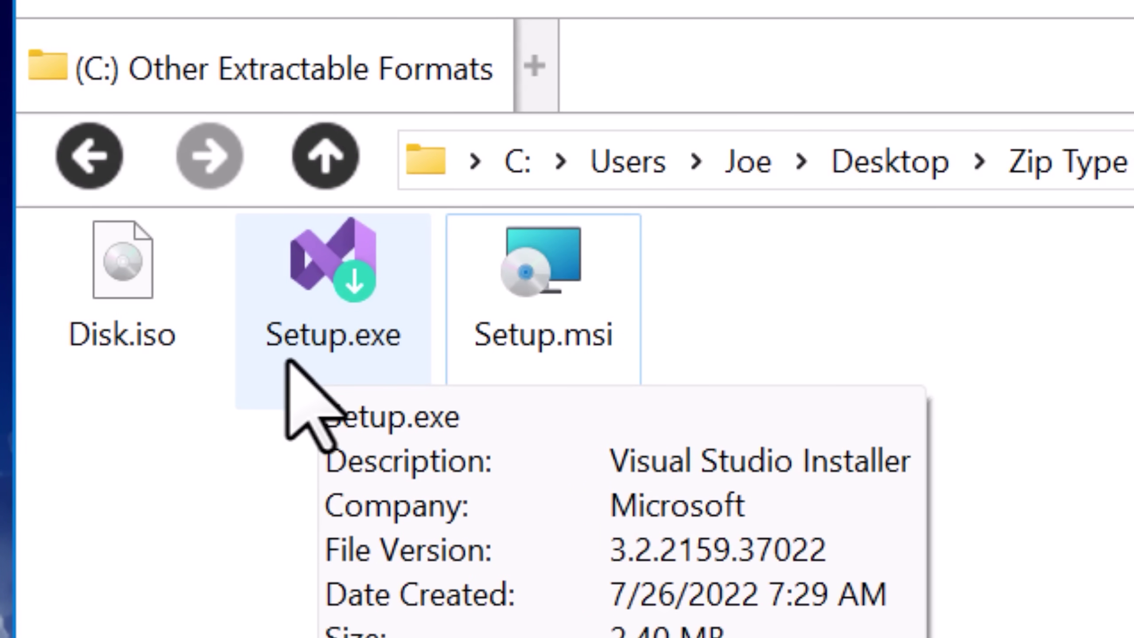
right_click(262, 378)
mouse_move(527, 520)
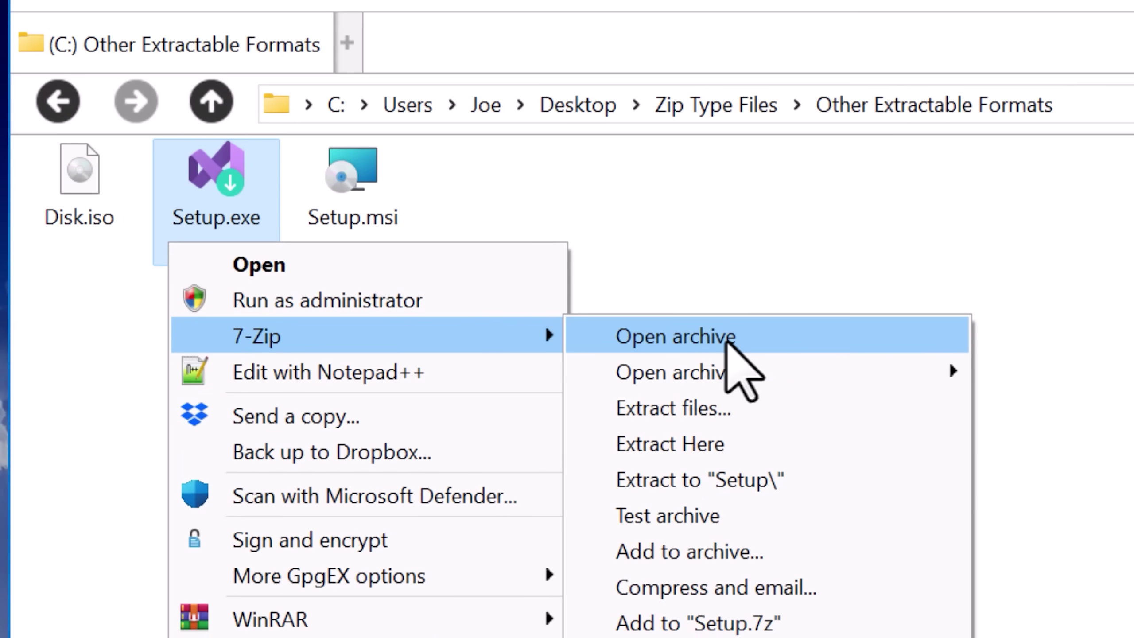
click(726, 343)
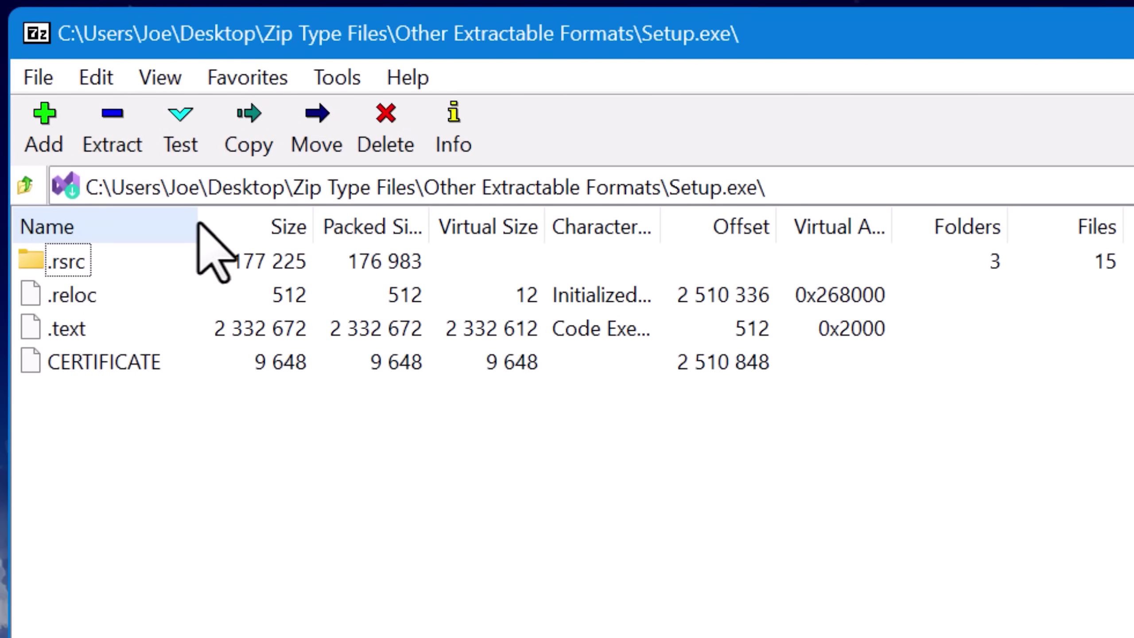
Look over the executable's sections and open .rsrc to view ICON and version.txt
drag(94, 457, 105, 262)
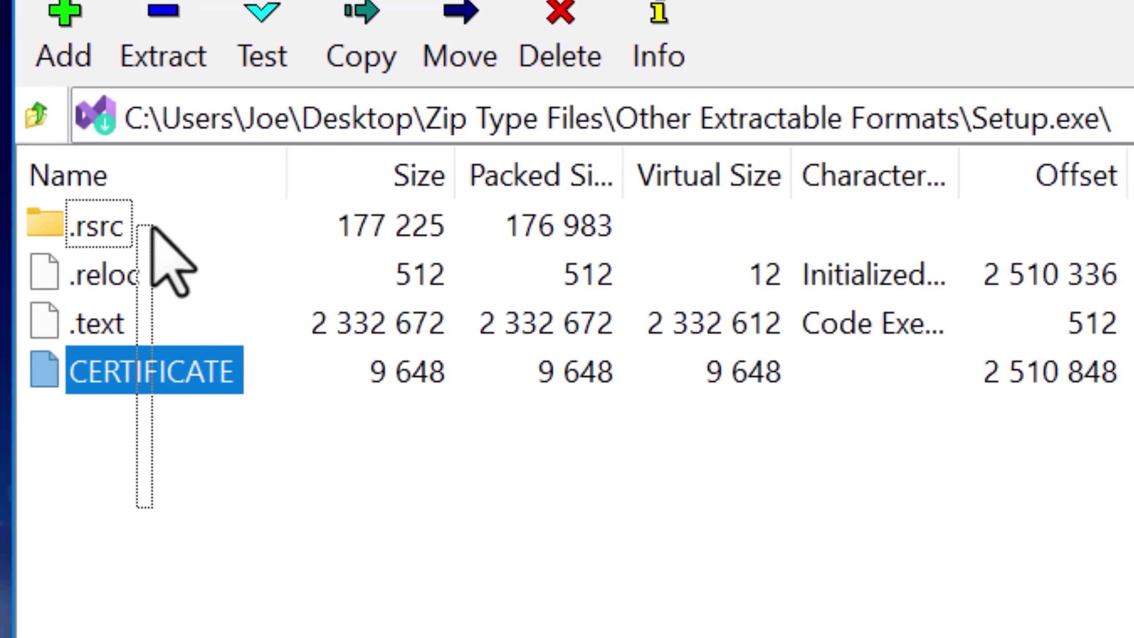
drag(152, 228, 193, 394)
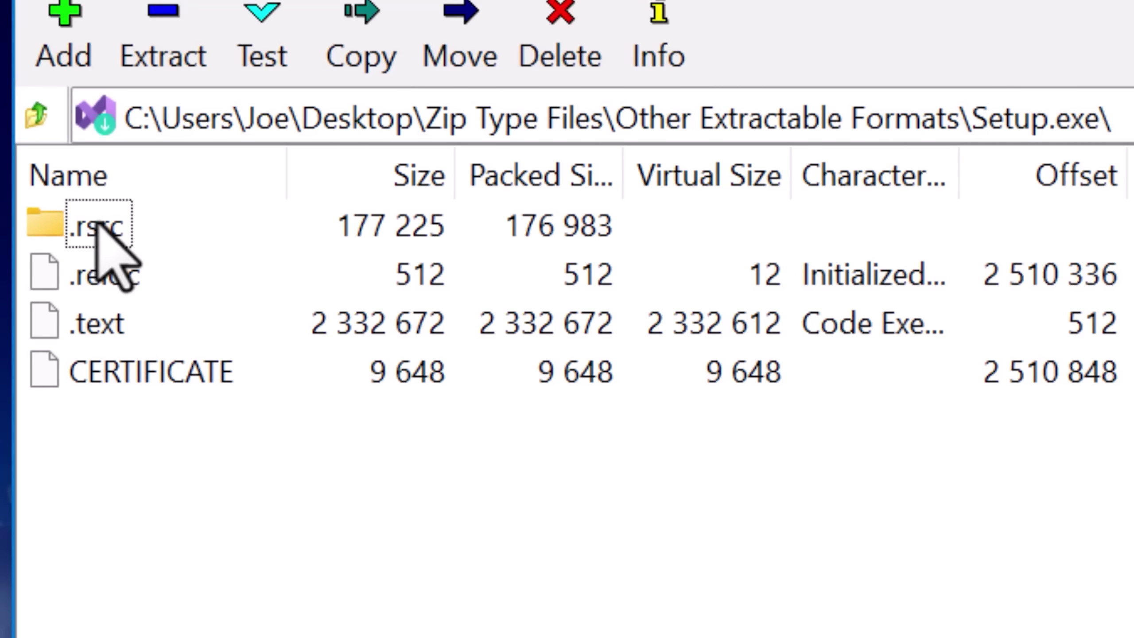
double_click(114, 227)
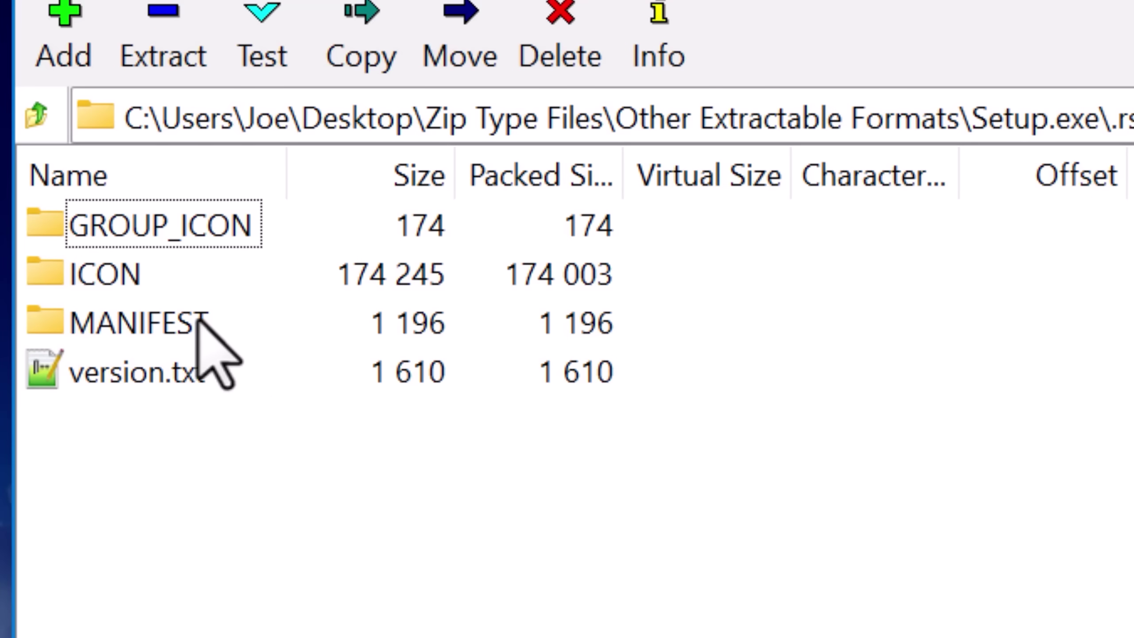
click(144, 273)
click(155, 380)
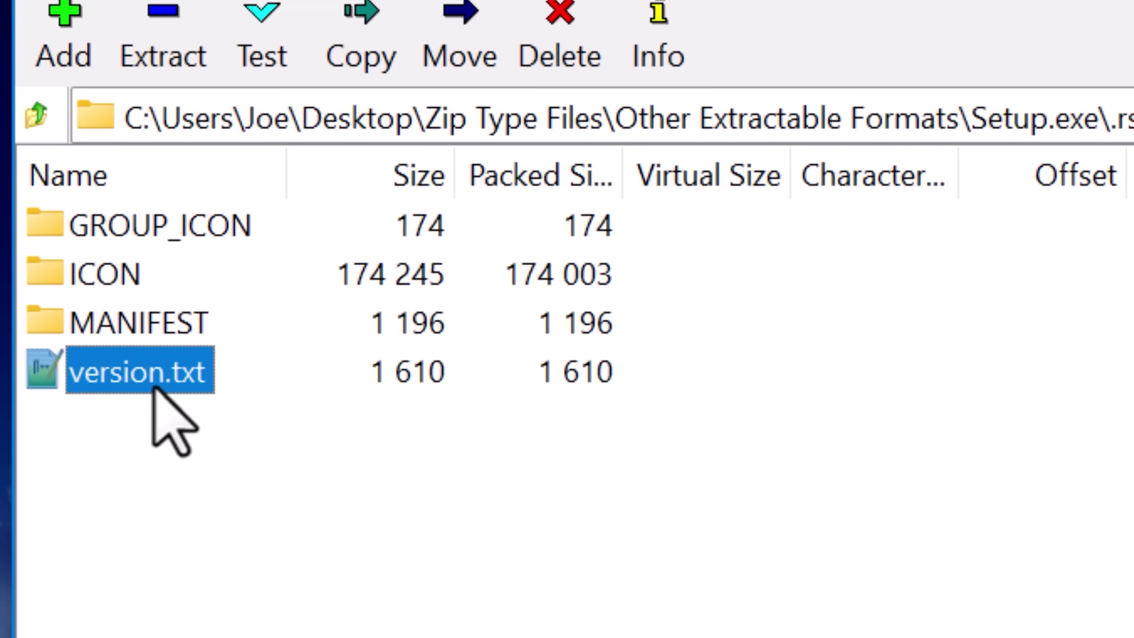
Close the Setup.exe window and open Disk.iso as an archive in 7-Zip
key(alt+F4)
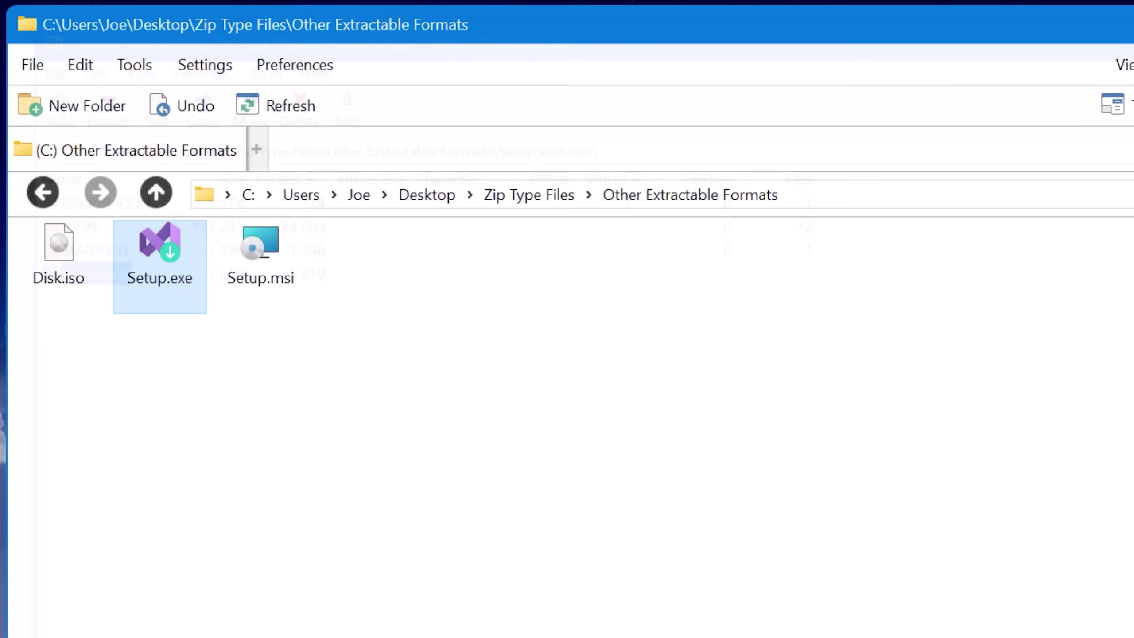
mouse_move(129, 247)
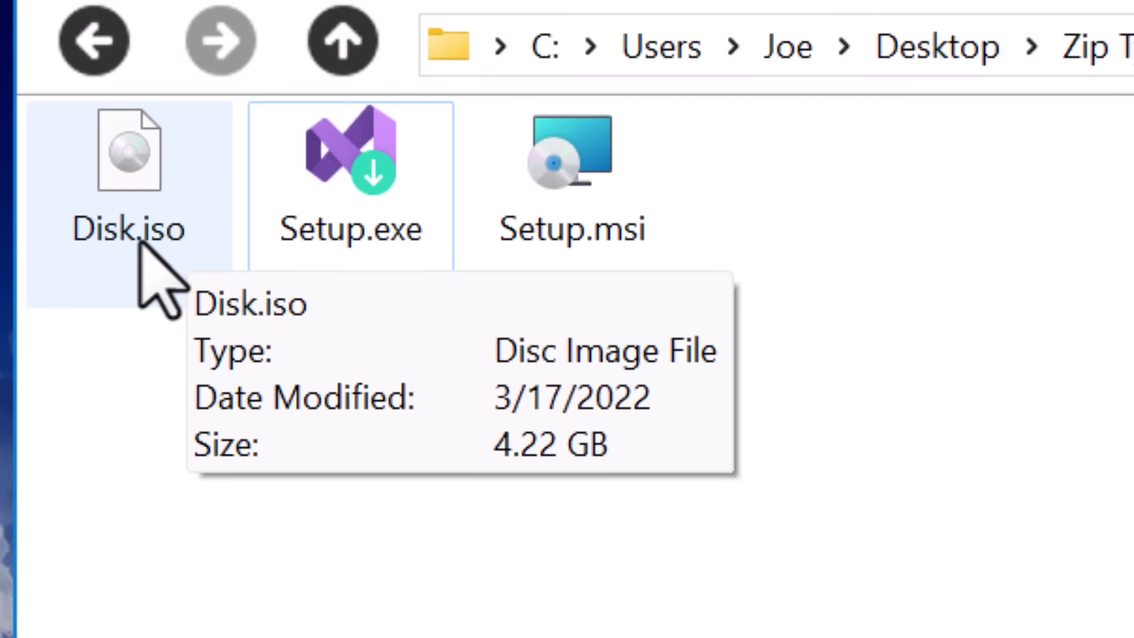
right_click(100, 237)
mouse_move(710, 385)
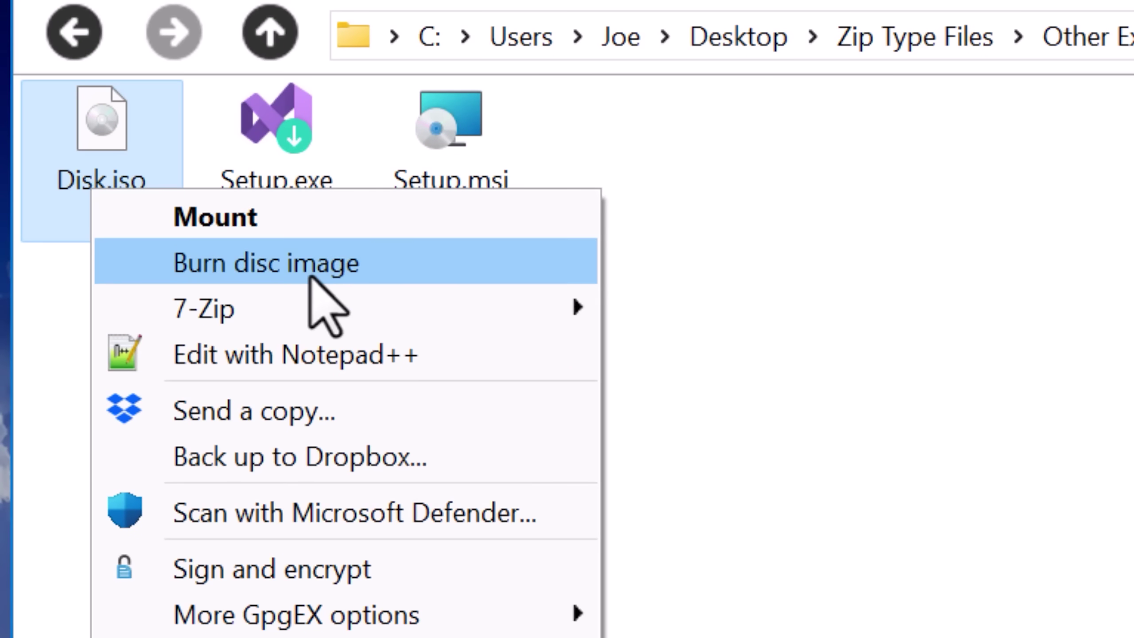
mouse_move(305, 311)
click(835, 308)
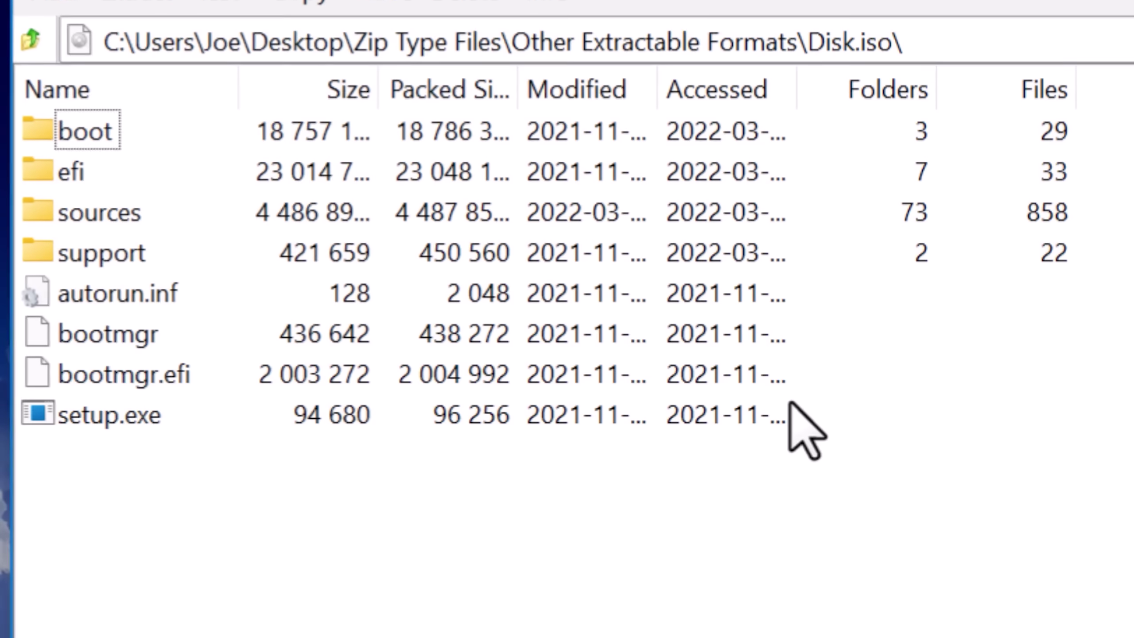
drag(147, 510, 148, 470)
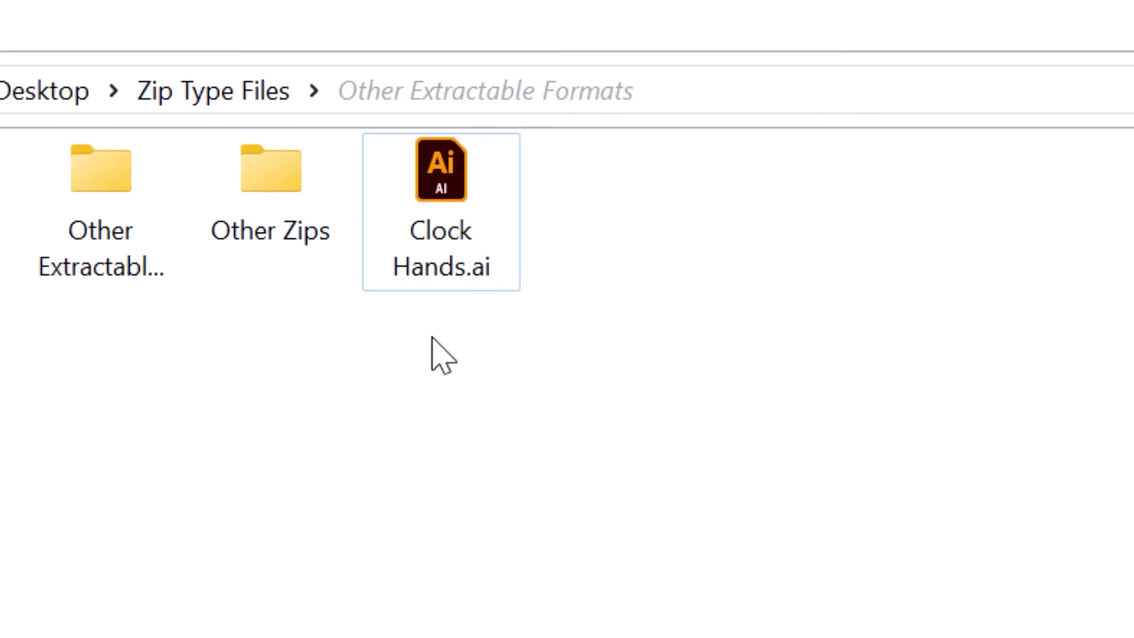
Append .pdf to Clock Hands.ai and open the resulting Clock Hands.ai.pdf in Acrobat
mouse_move(427, 194)
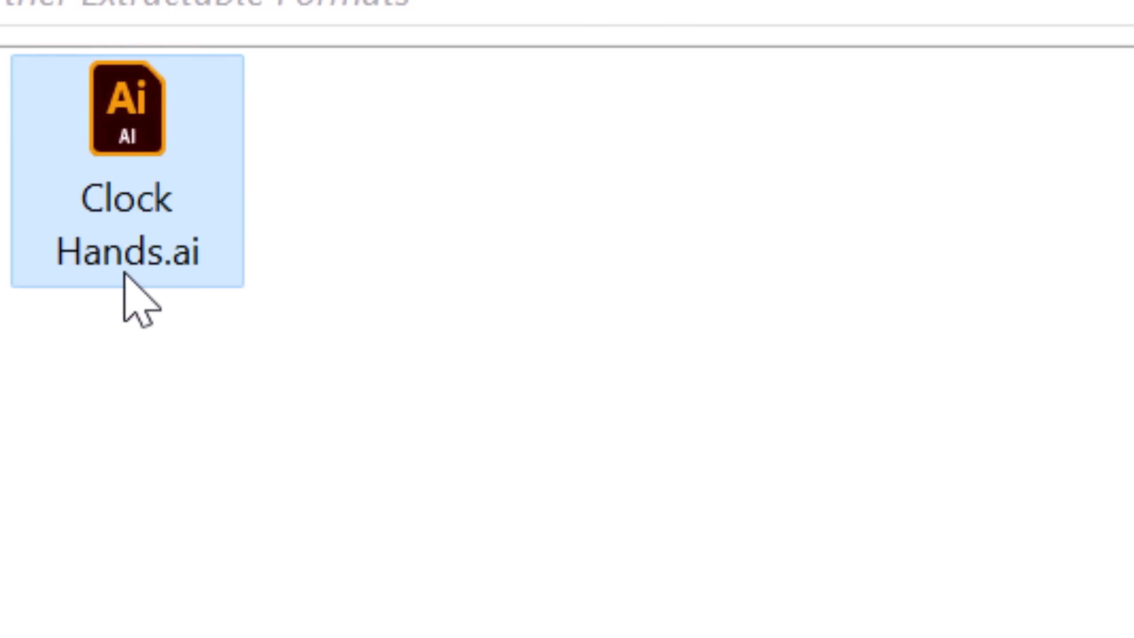
mouse_move(118, 276)
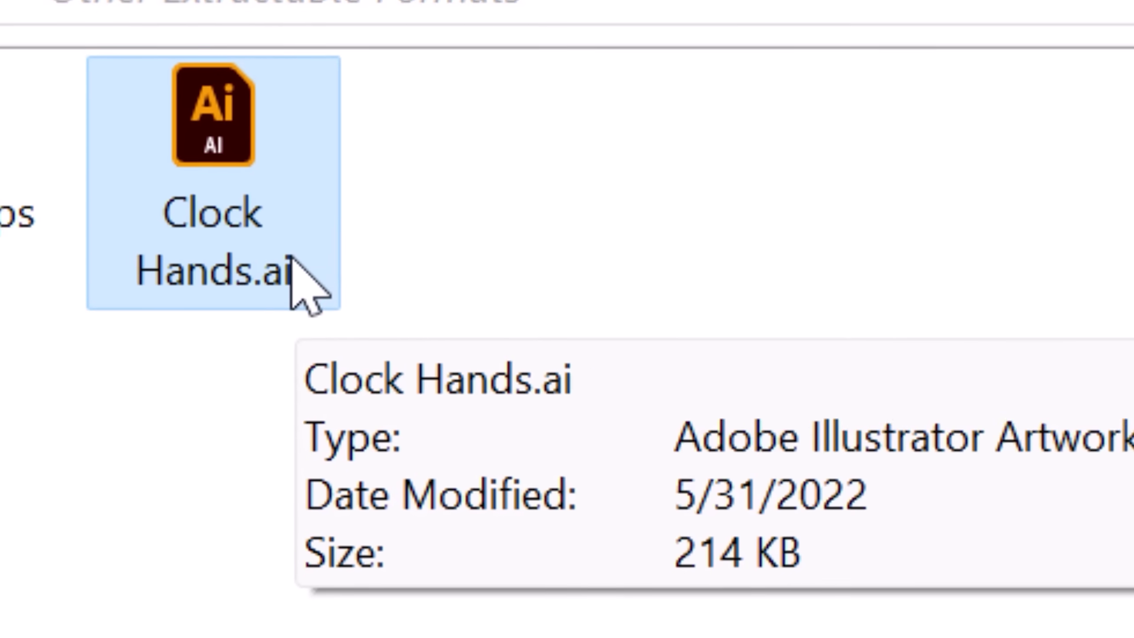
click(202, 249)
click(219, 251)
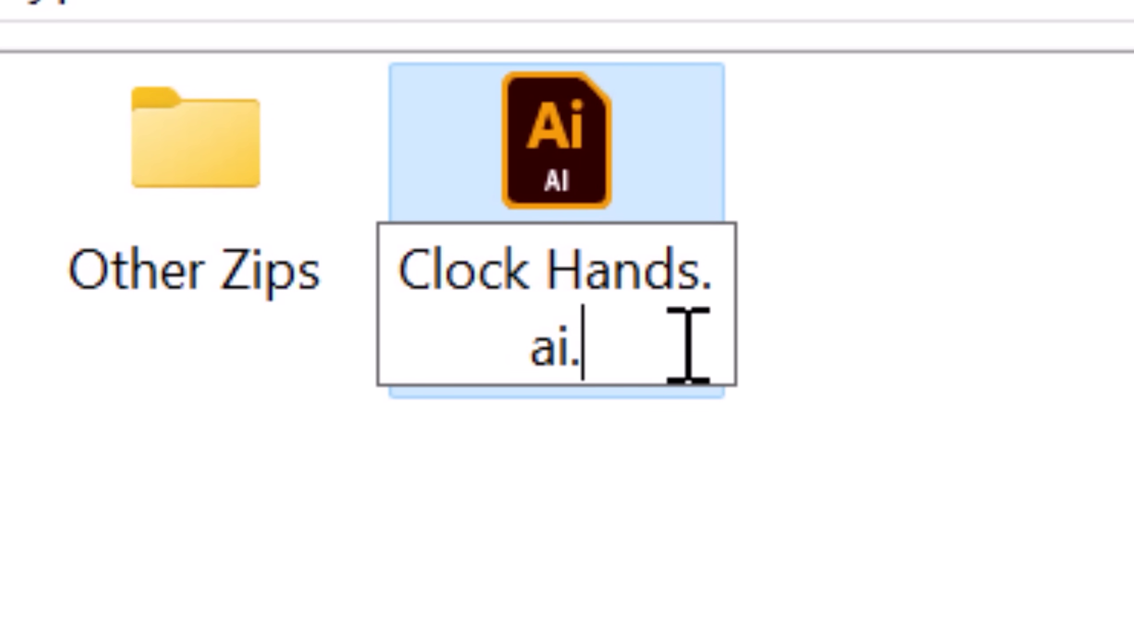
click(772, 520)
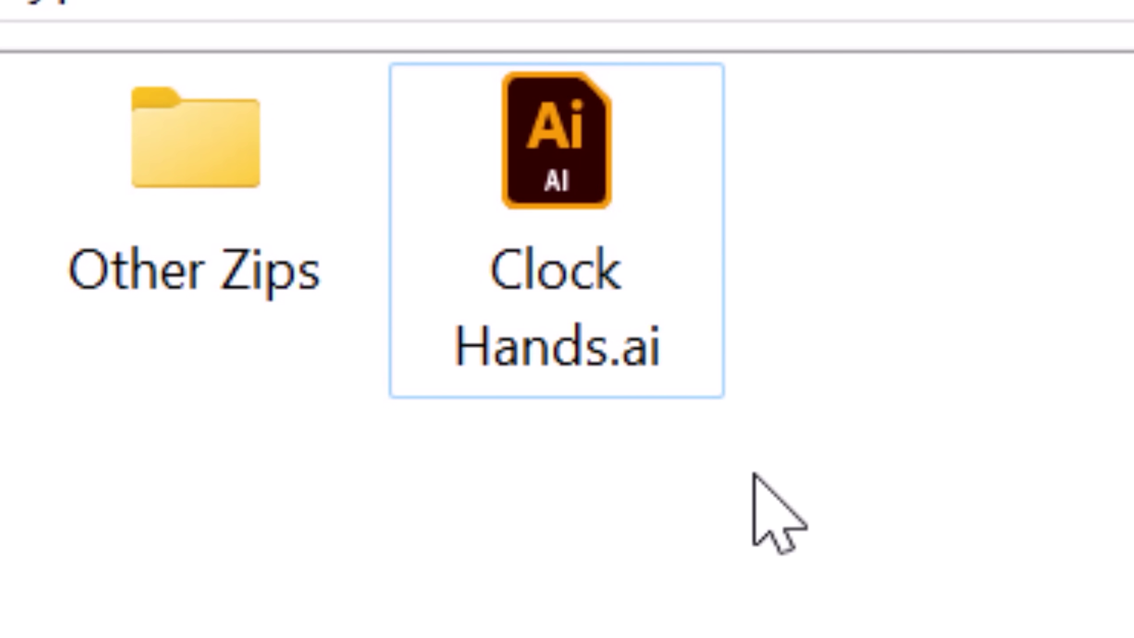
key(Return)
double_click(525, 346)
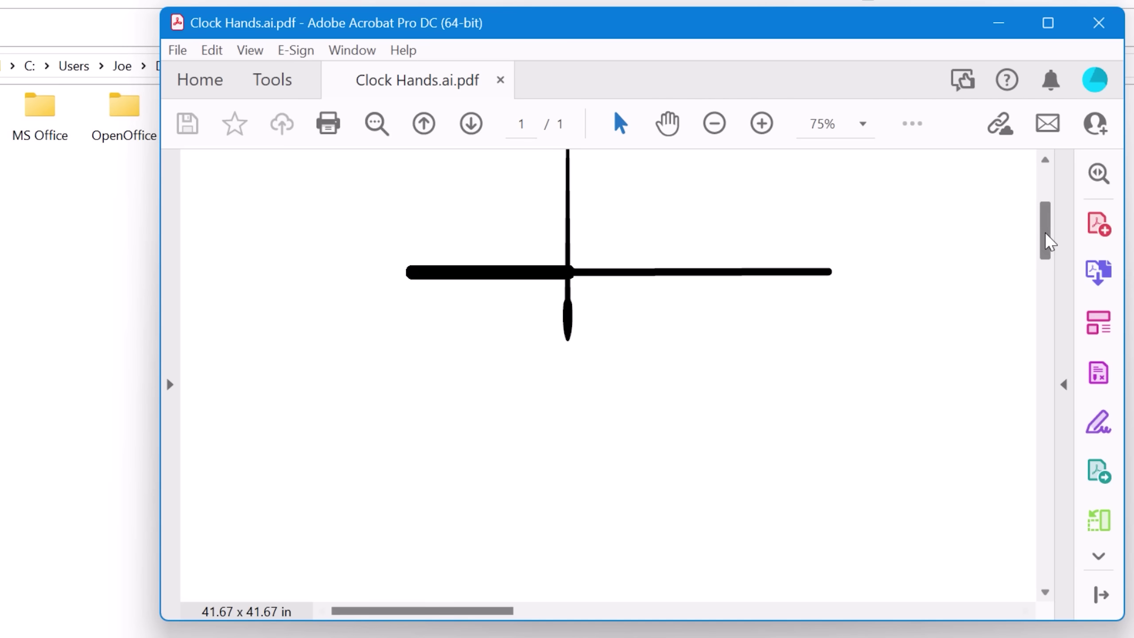
drag(1044, 250, 1045, 222)
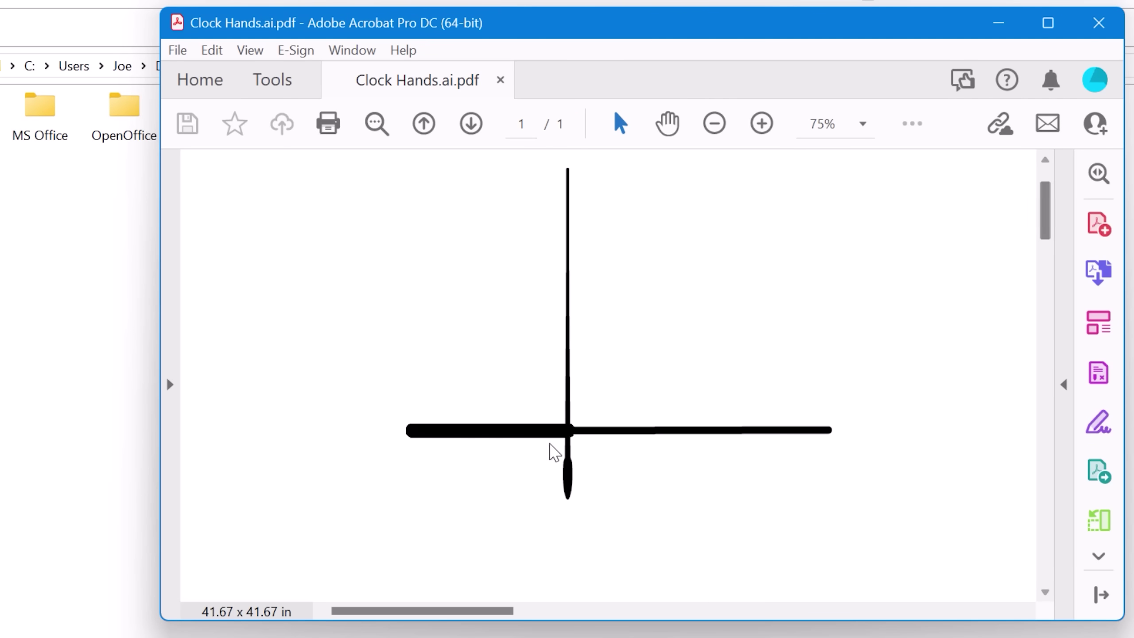